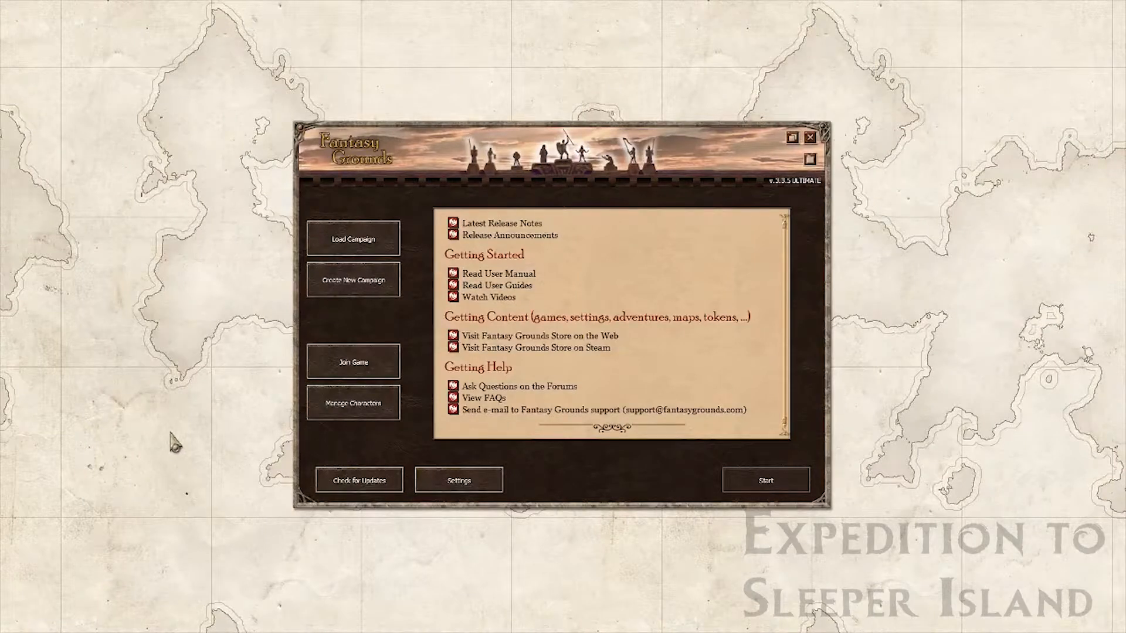
Join the hosted game using the first saved connection in the history and enter the password.
left_click(335, 358)
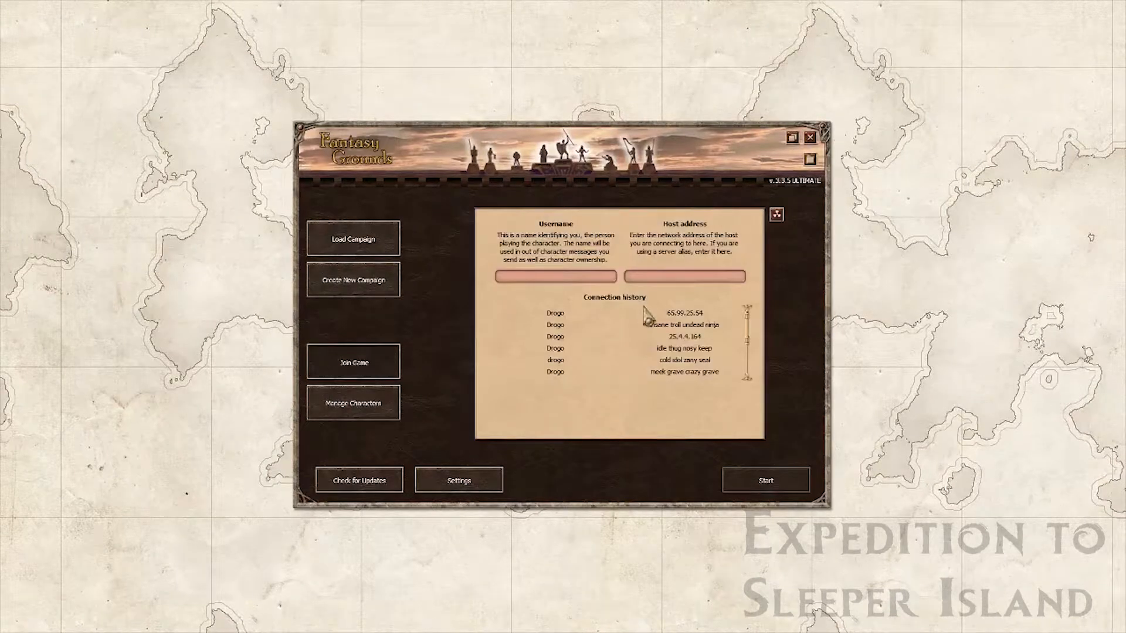
left_click(657, 314)
left_click(786, 480)
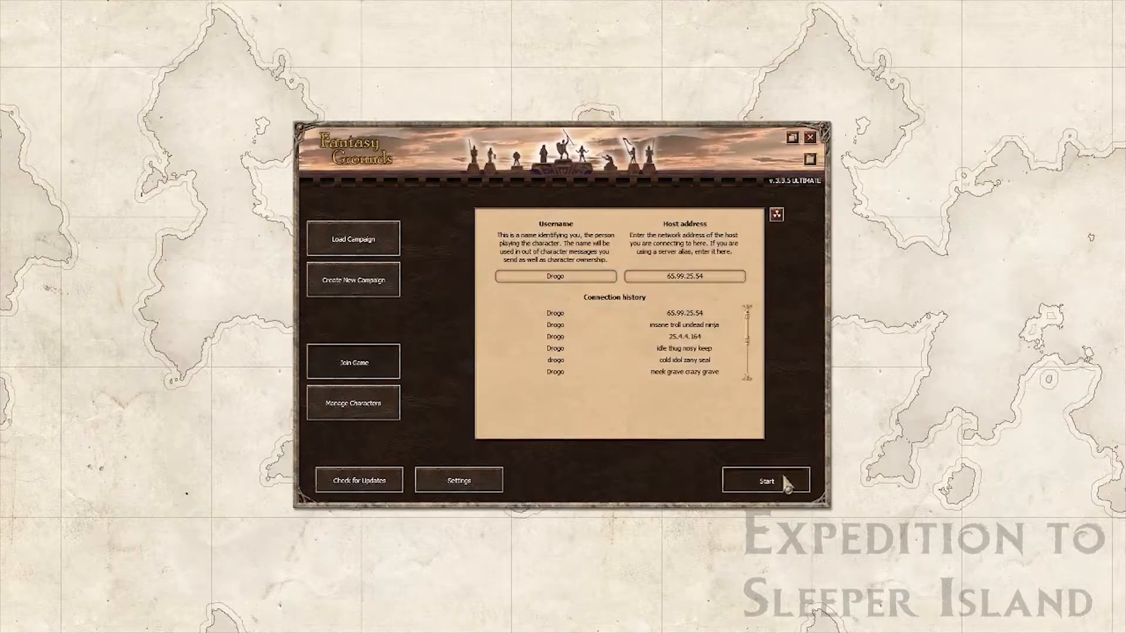
type("1111")
key("Return")
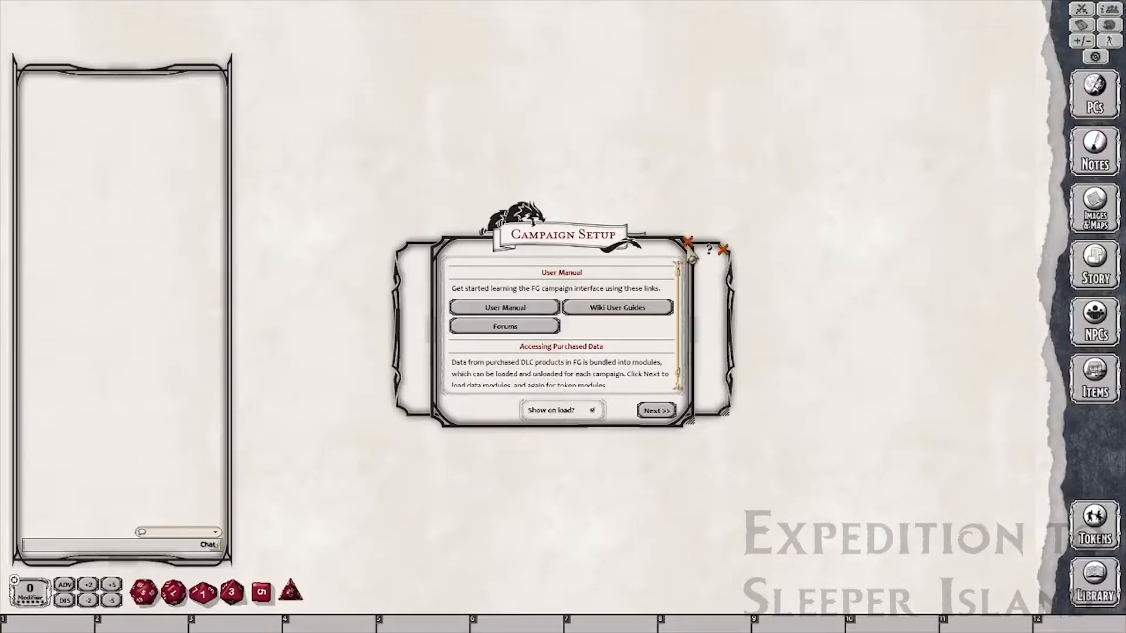
Dismiss the Campaign Setup, create a new blank character, and place its open sheet beside the chat.
left_click(689, 246)
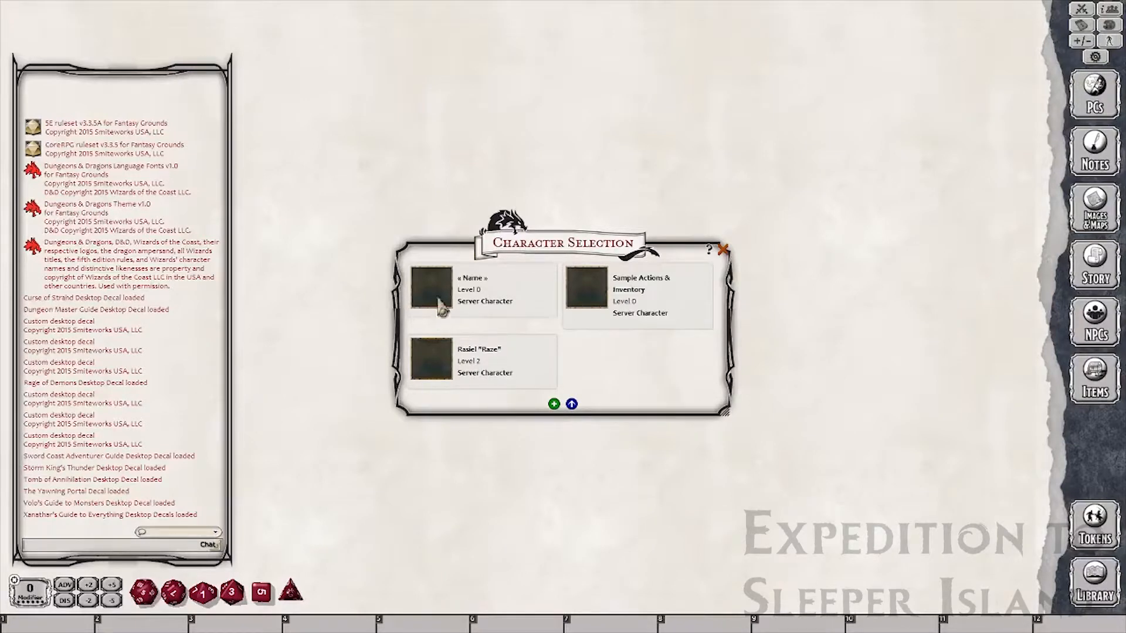
left_click(554, 407)
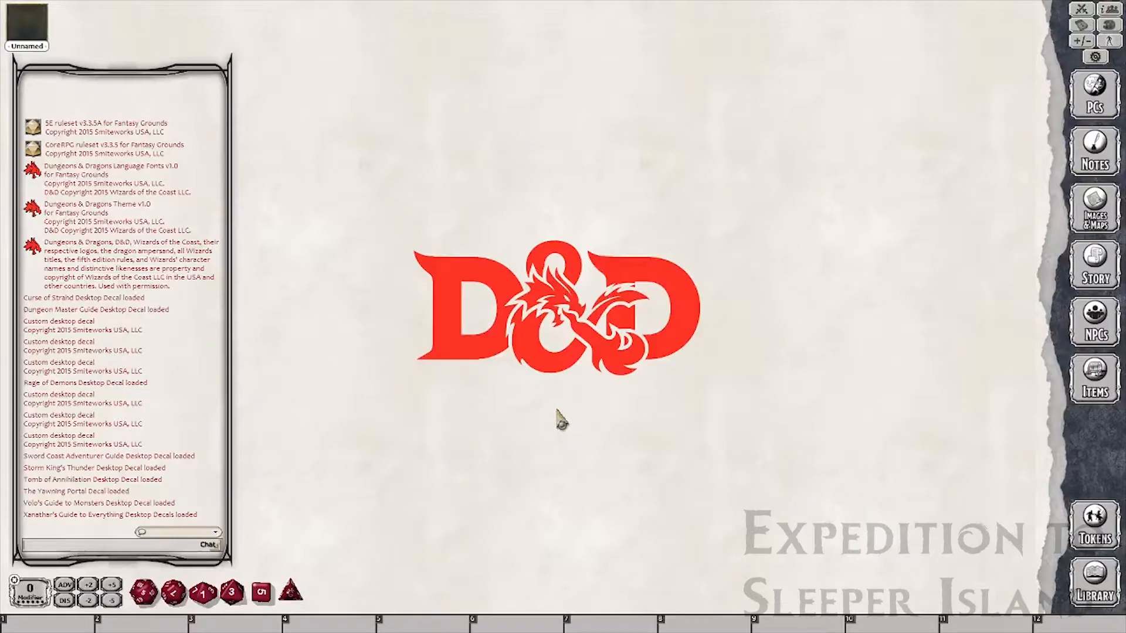
left_click(34, 29)
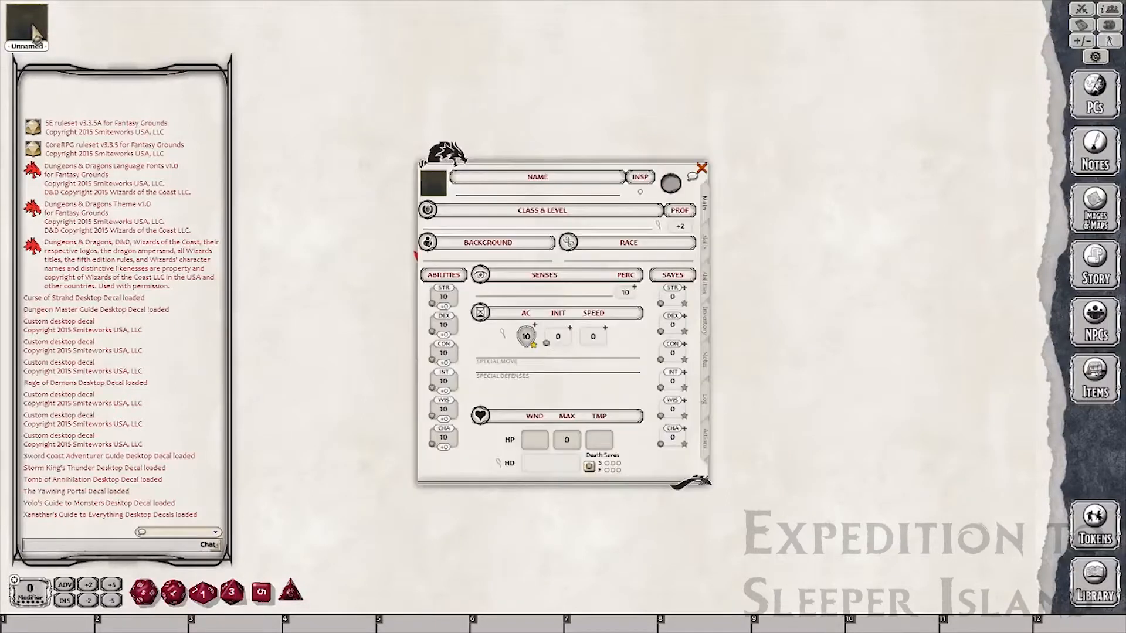
left_click_drag(445, 168, 287, 80)
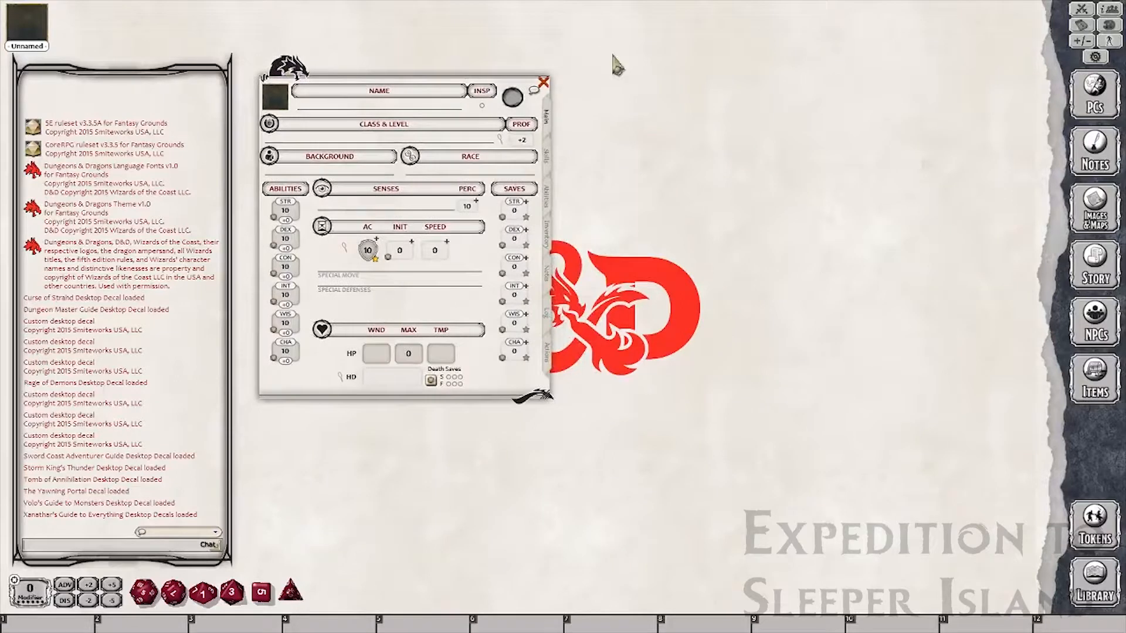
Select the Sample Actions & Inventory character and place its open sheet beside the blank character's sheet.
left_click(1094, 97)
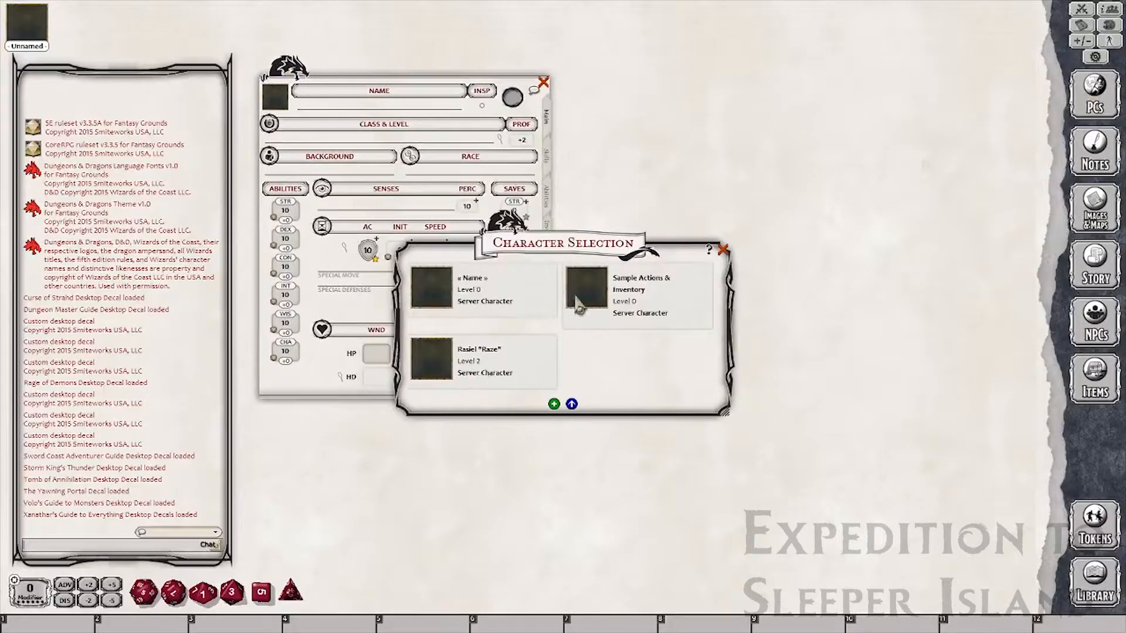
left_click(594, 302)
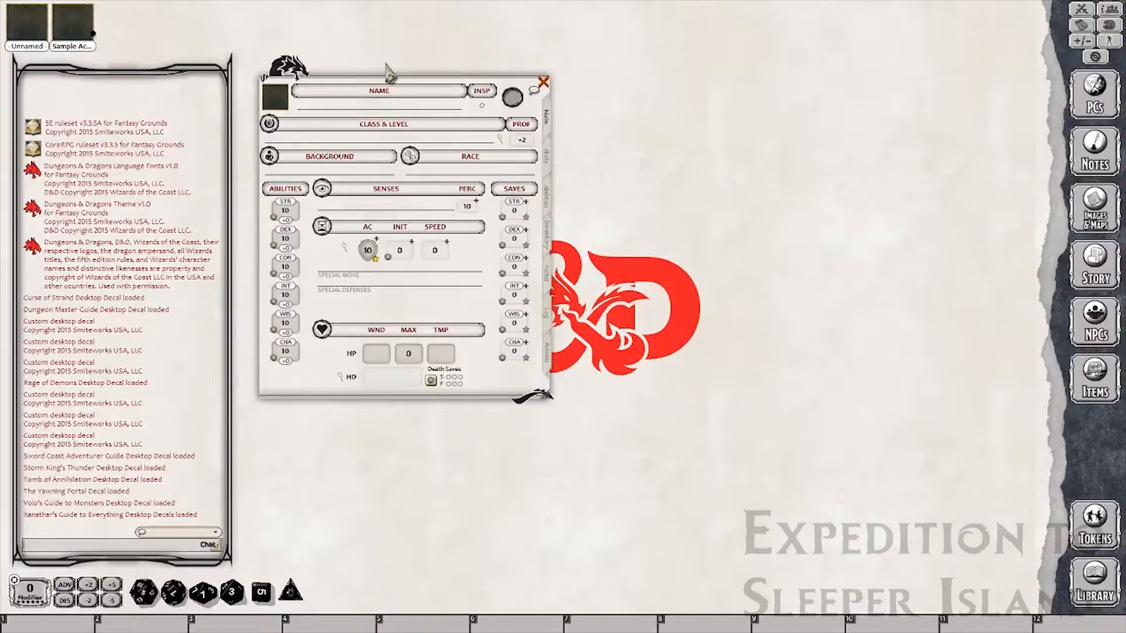
left_click(85, 32)
left_click_drag(449, 163, 622, 84)
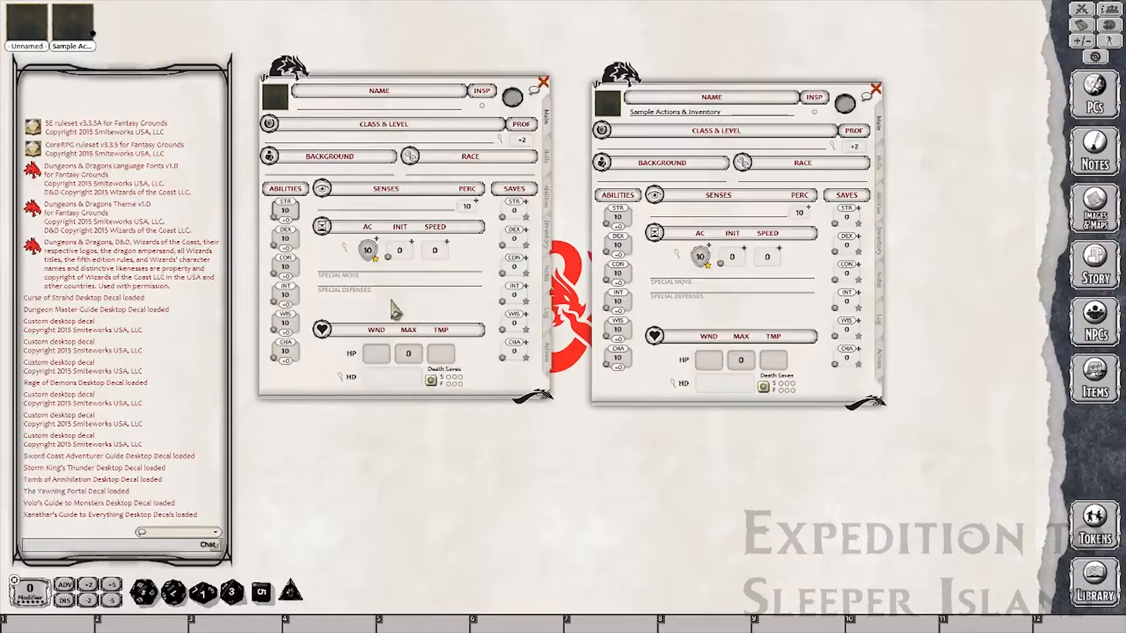
Set the new character's ability scores to STR 16, DEX 15, CON 13, WIS 12 and CHA 8.
type("15")
left_click(287, 268)
type("13")
left_click(285, 323)
type("12")
left_click(289, 352)
type("8")
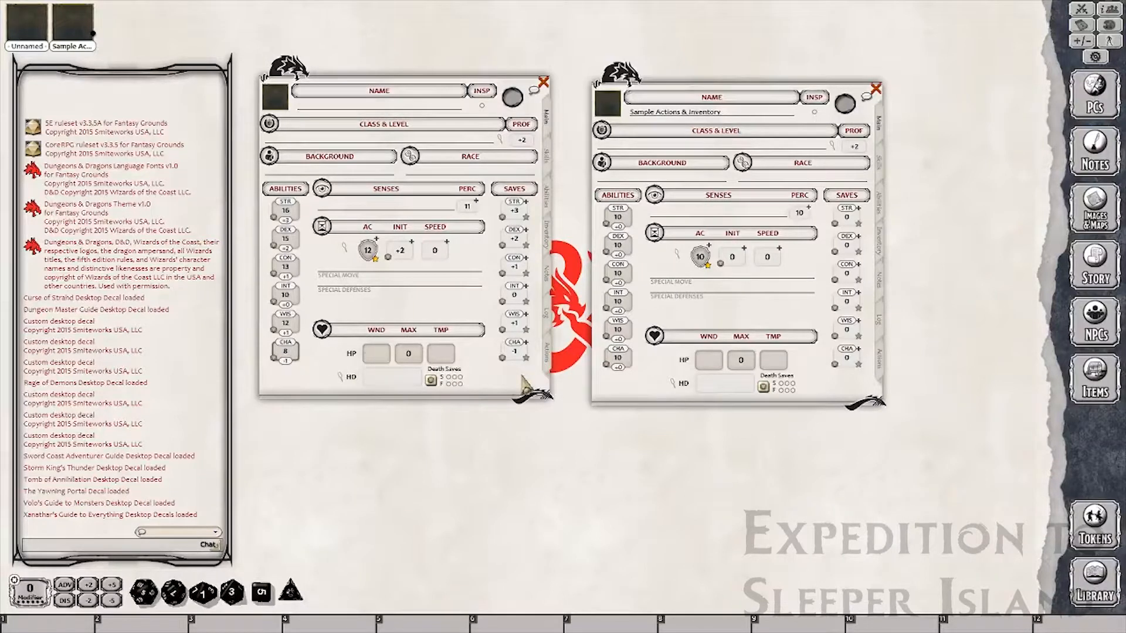
Load the D&D Player's Handbook and D&D Xanathar's Guide to Everything Players data modules from the library.
left_click(1102, 601)
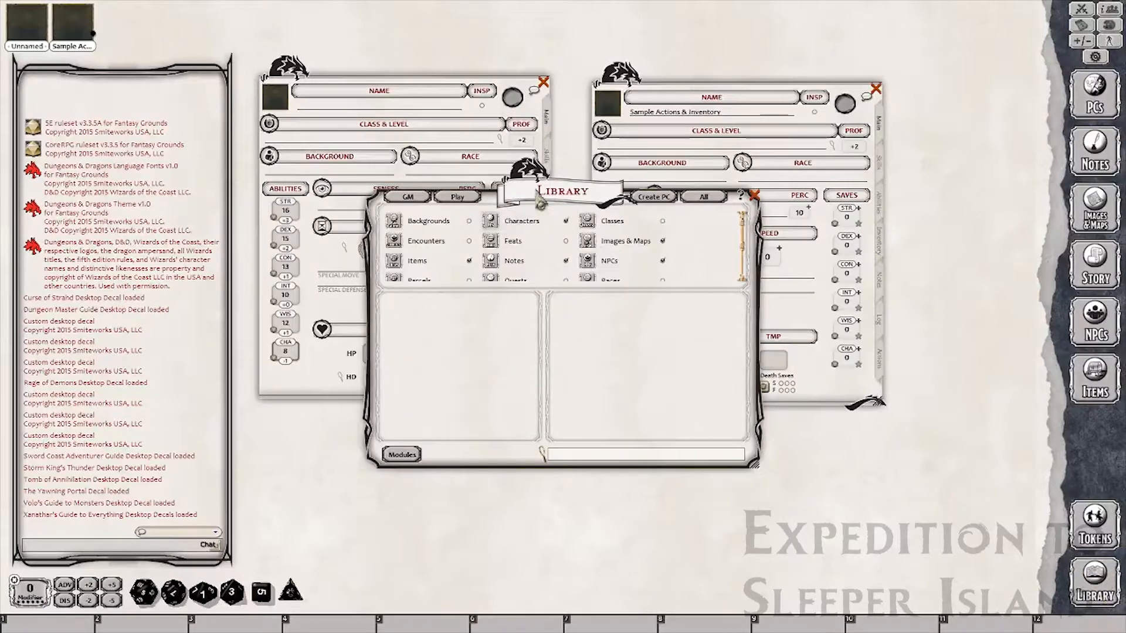
left_click(402, 455)
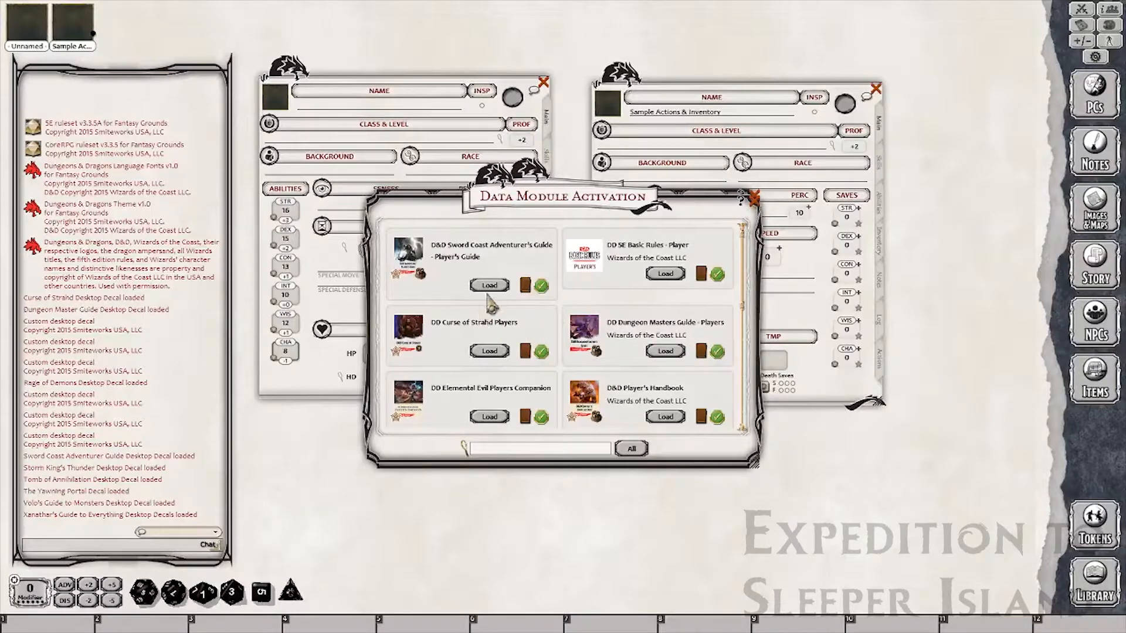
scroll(558, 320, "down", 2)
left_click(665, 346)
scroll(557, 384, "down", 2)
left_click(666, 353)
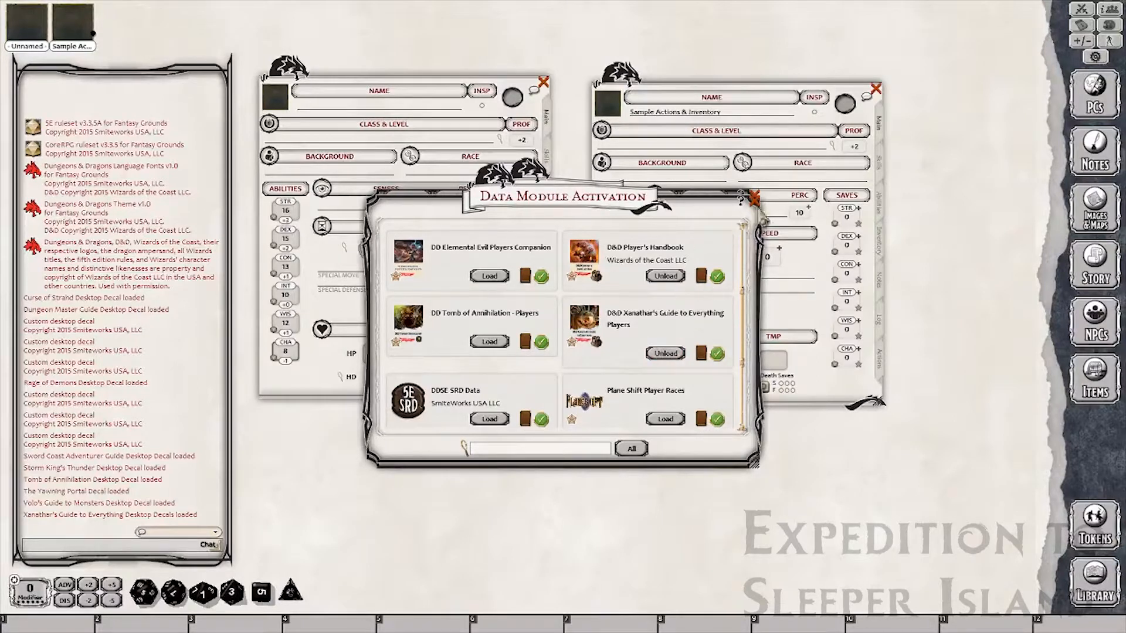
left_click(755, 197)
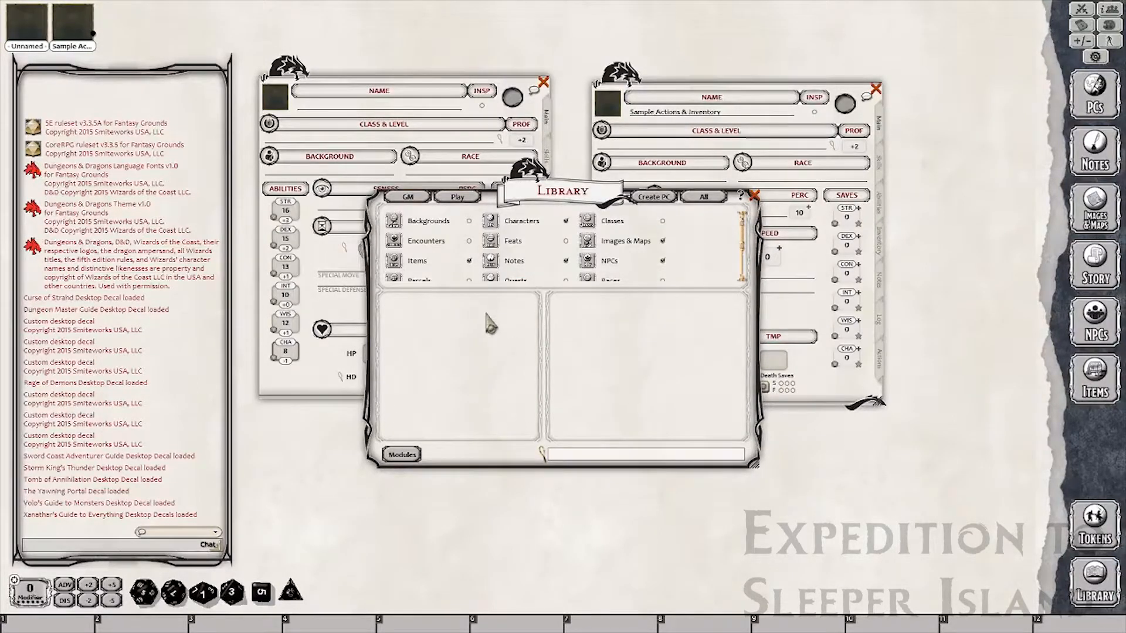
Load the D&D Player's Handbook module again from Data Module Activation, then close the module list.
left_click(402, 455)
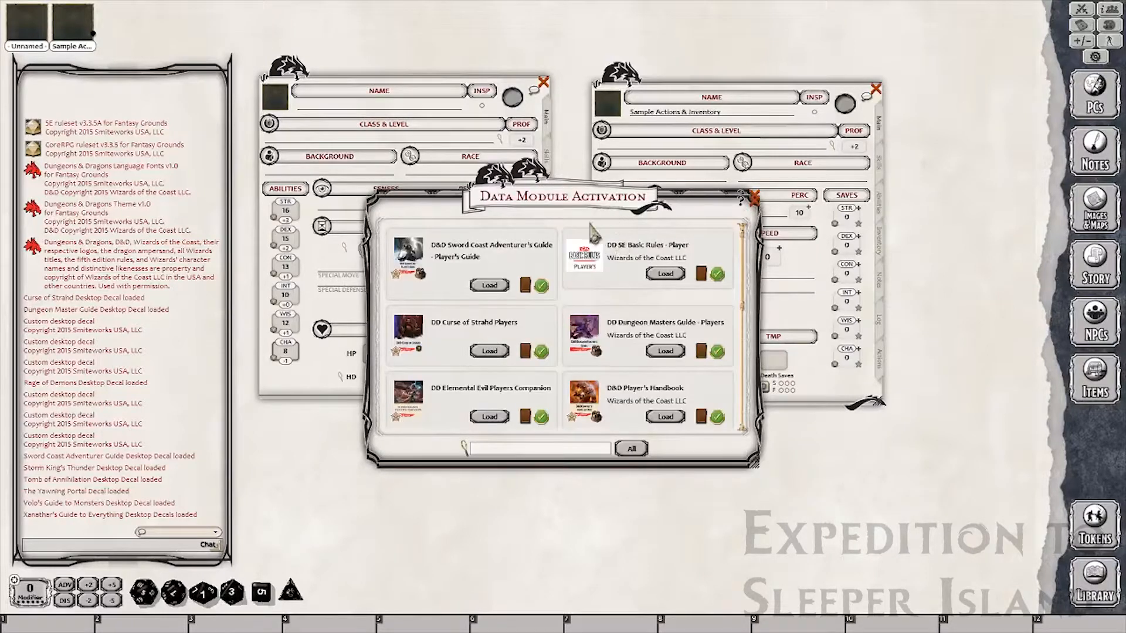
scroll(597, 381, "down", 1)
left_click(665, 381)
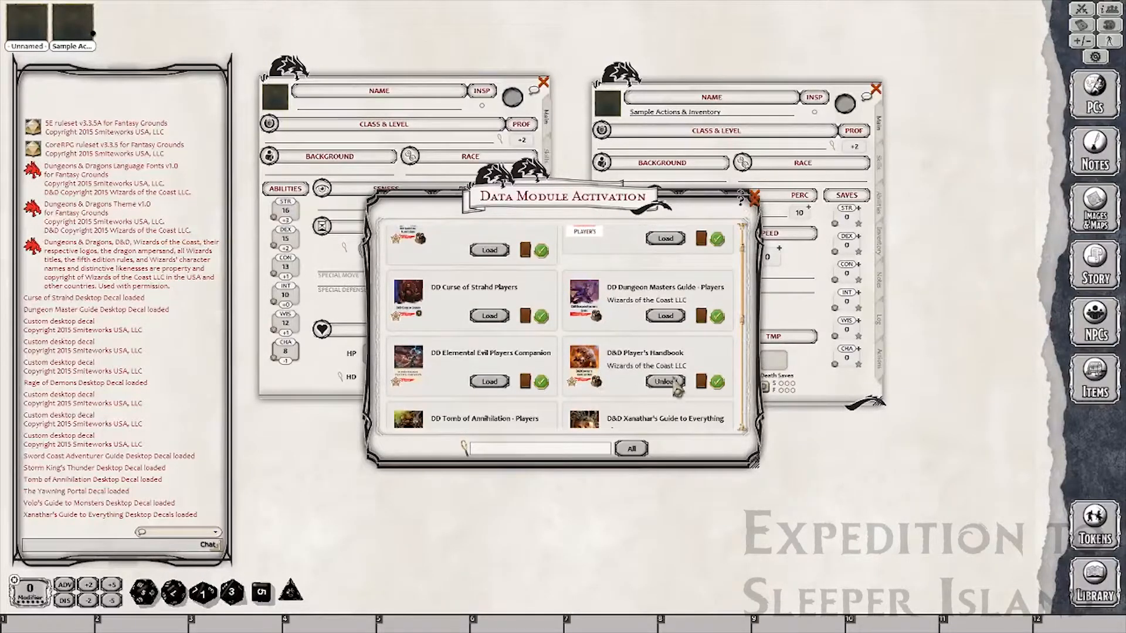
left_click_drag(588, 205, 703, 455)
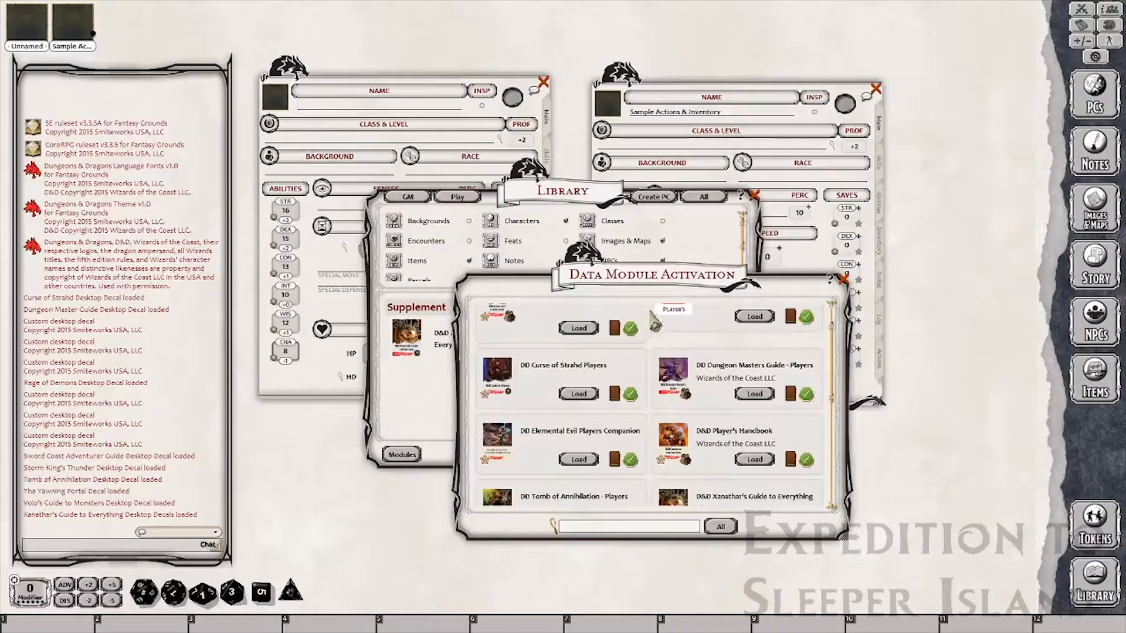
left_click(752, 461)
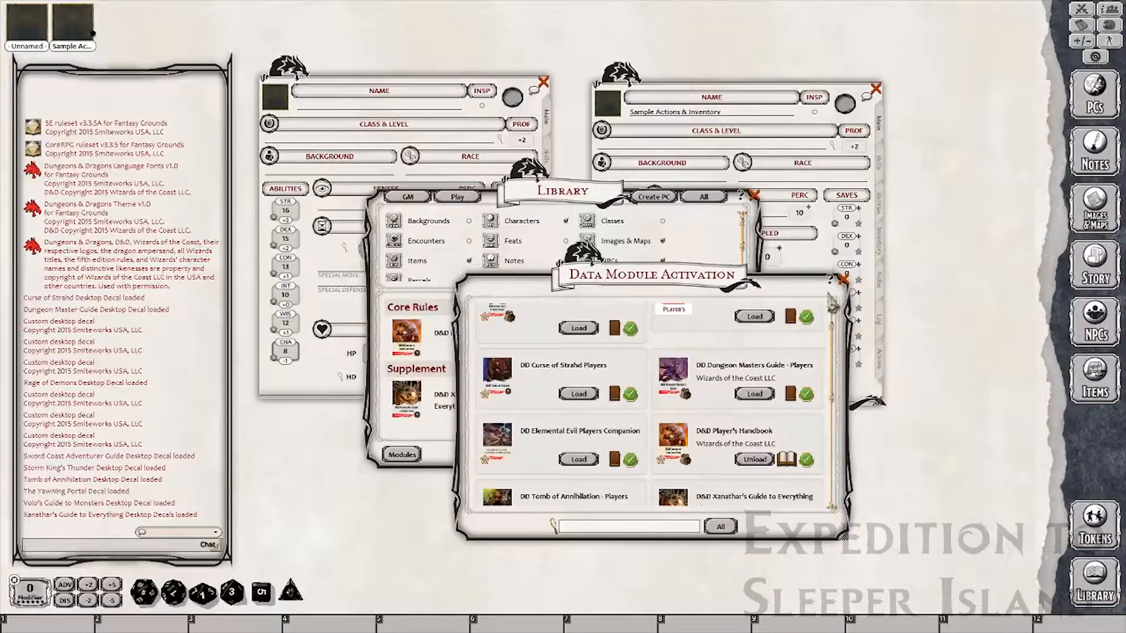
left_click(844, 281)
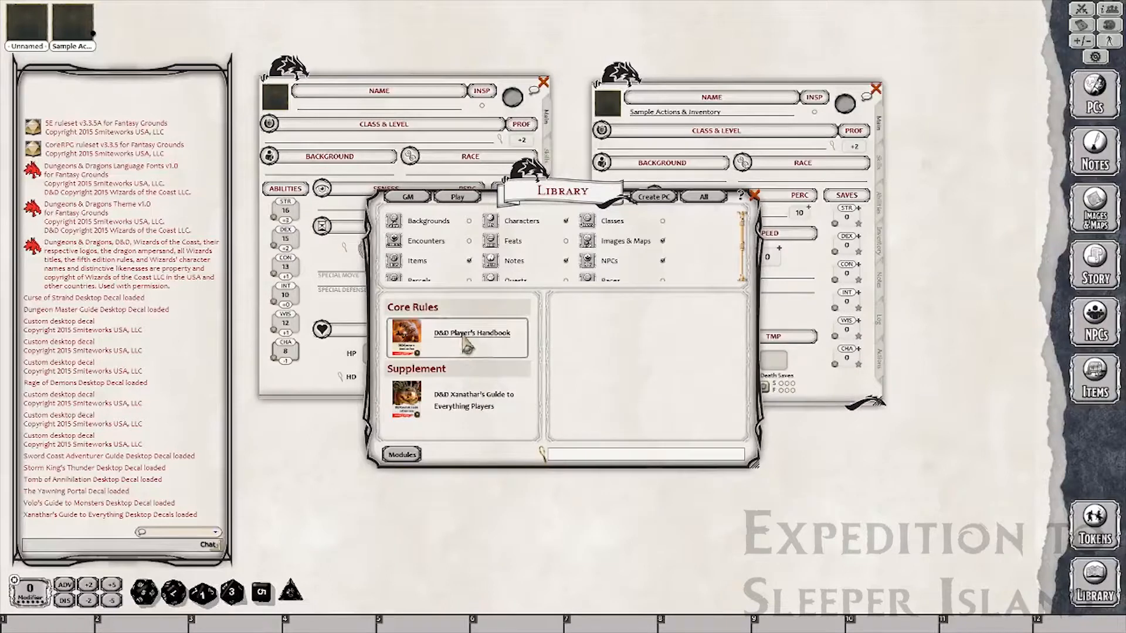
Add the Half-Orc race from the Player's Handbook to the new character and review the added traits and languages.
left_click_drag(551, 212, 771, 380)
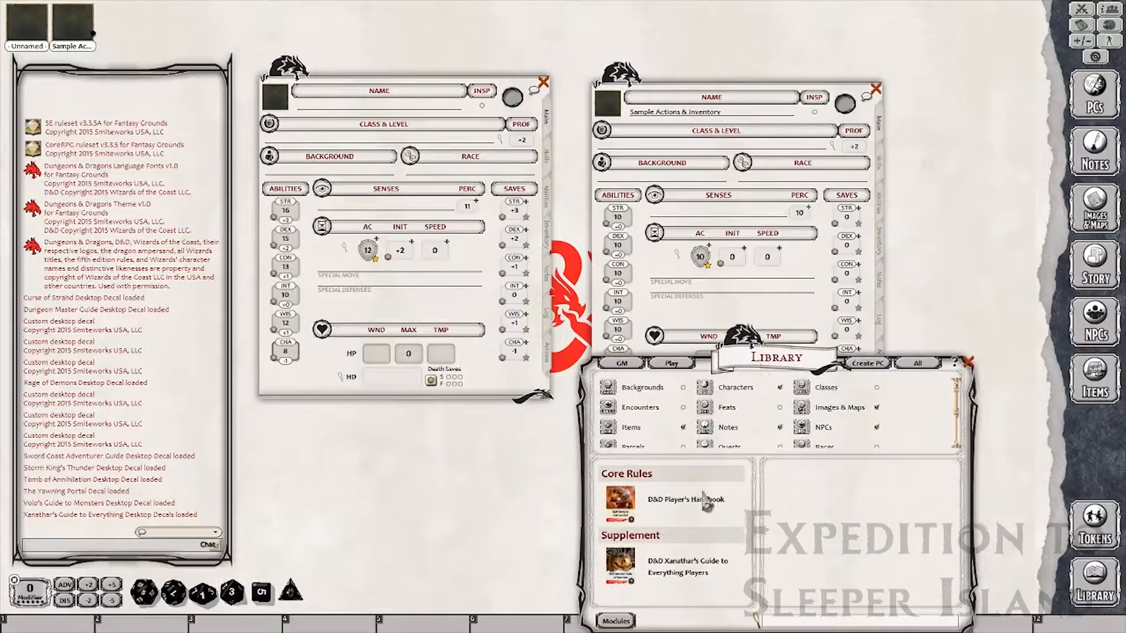
left_click(688, 514)
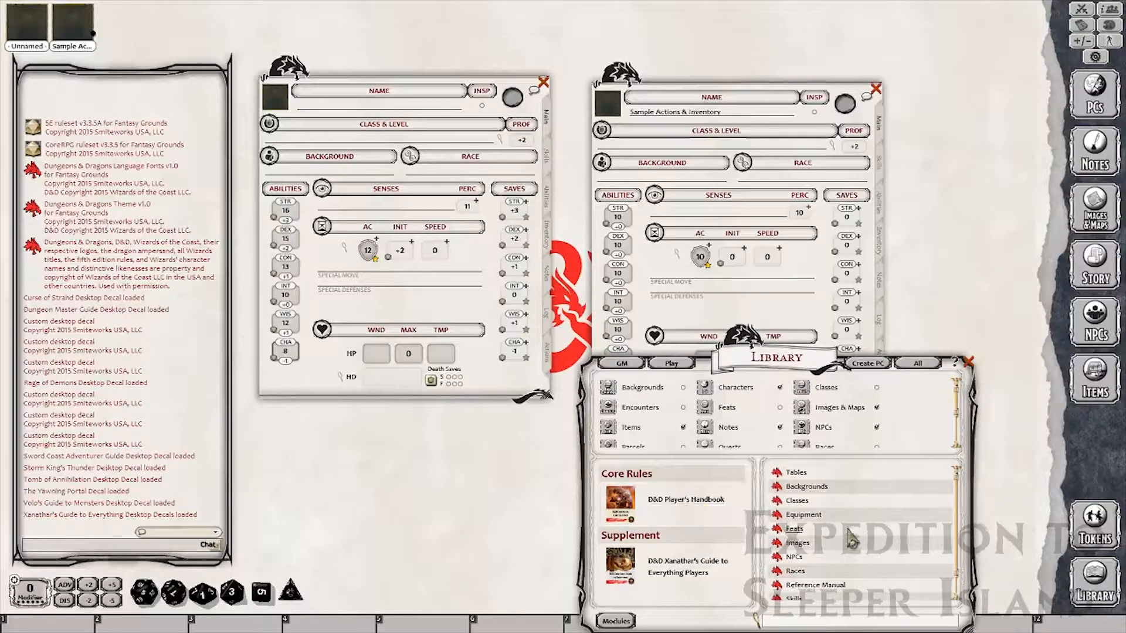
scroll(807, 542, "down", 1)
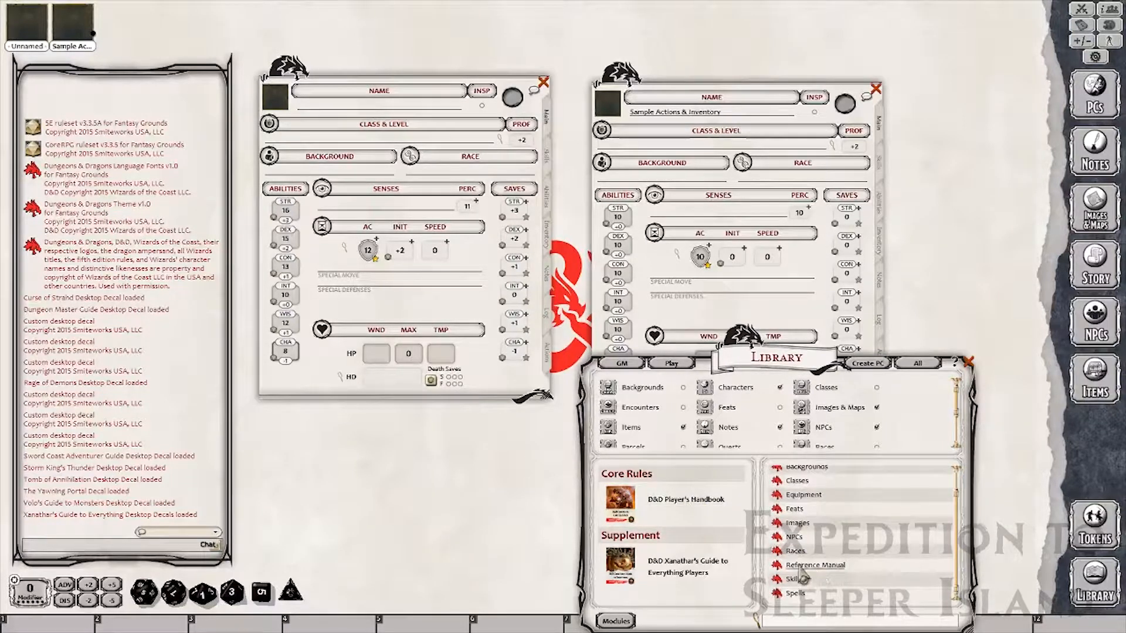
left_click(797, 553)
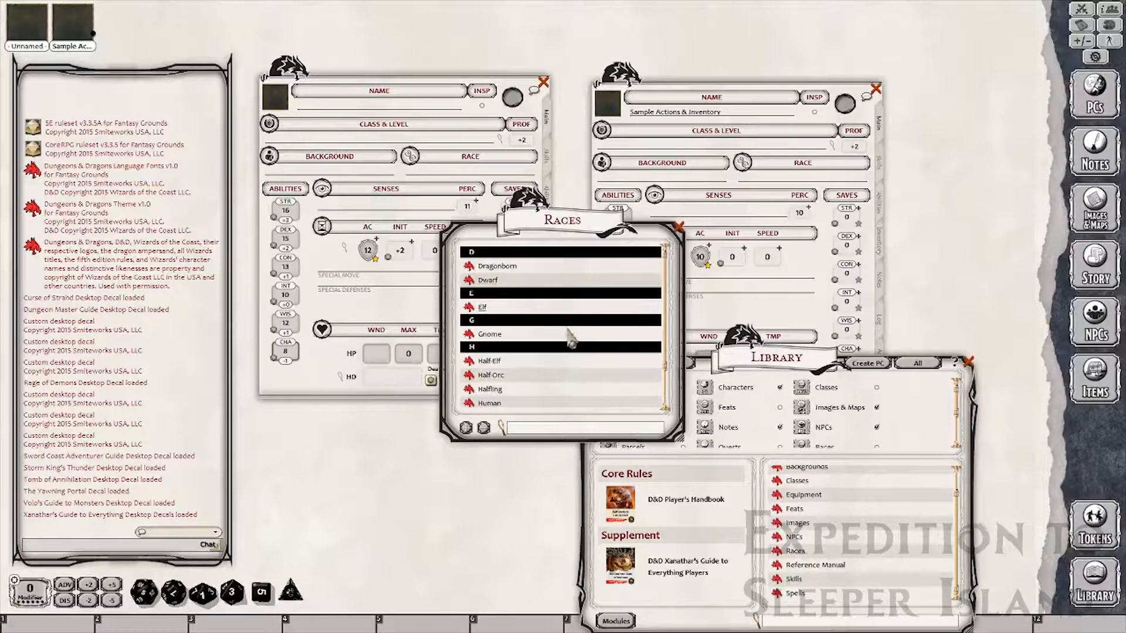
scroll(484, 405, "down", 1)
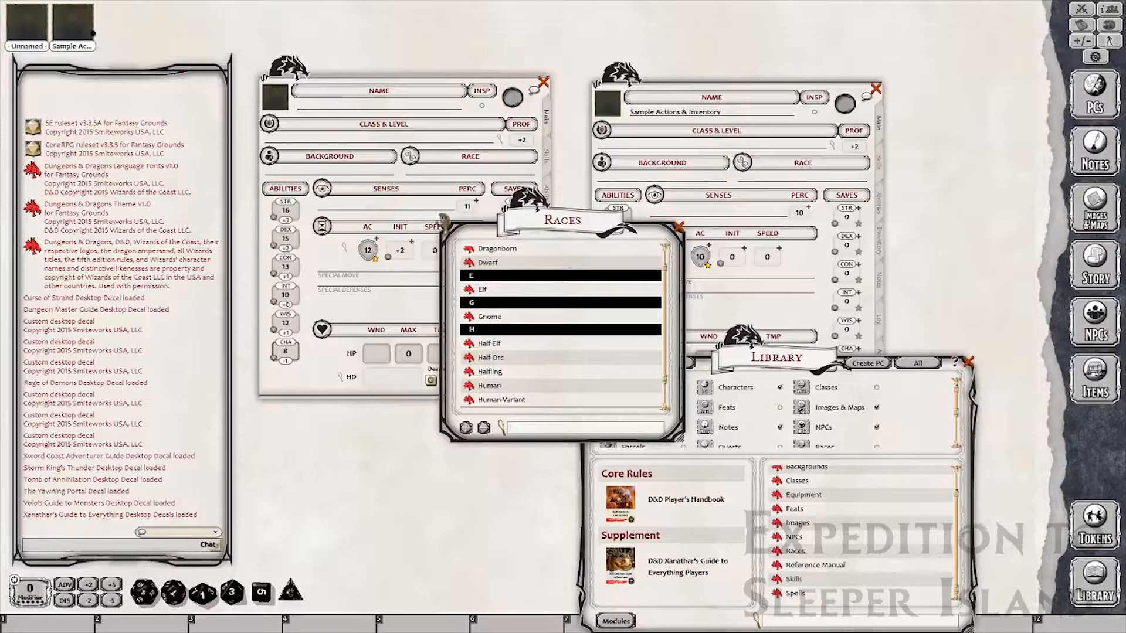
left_click_drag(428, 174, 429, 179)
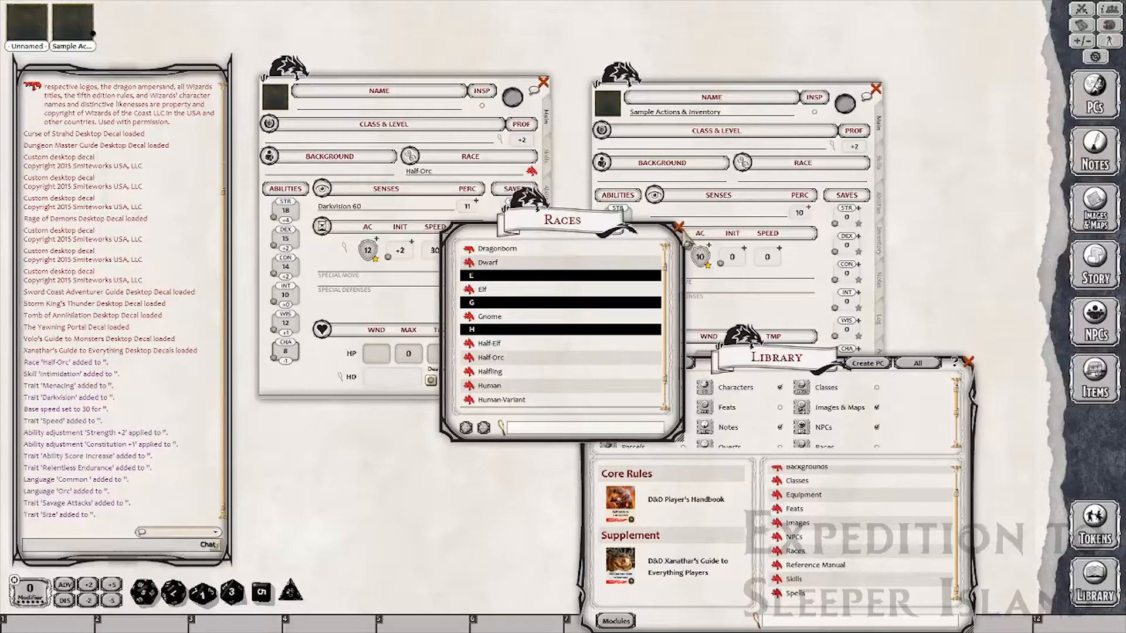
left_click(678, 226)
left_click(548, 199)
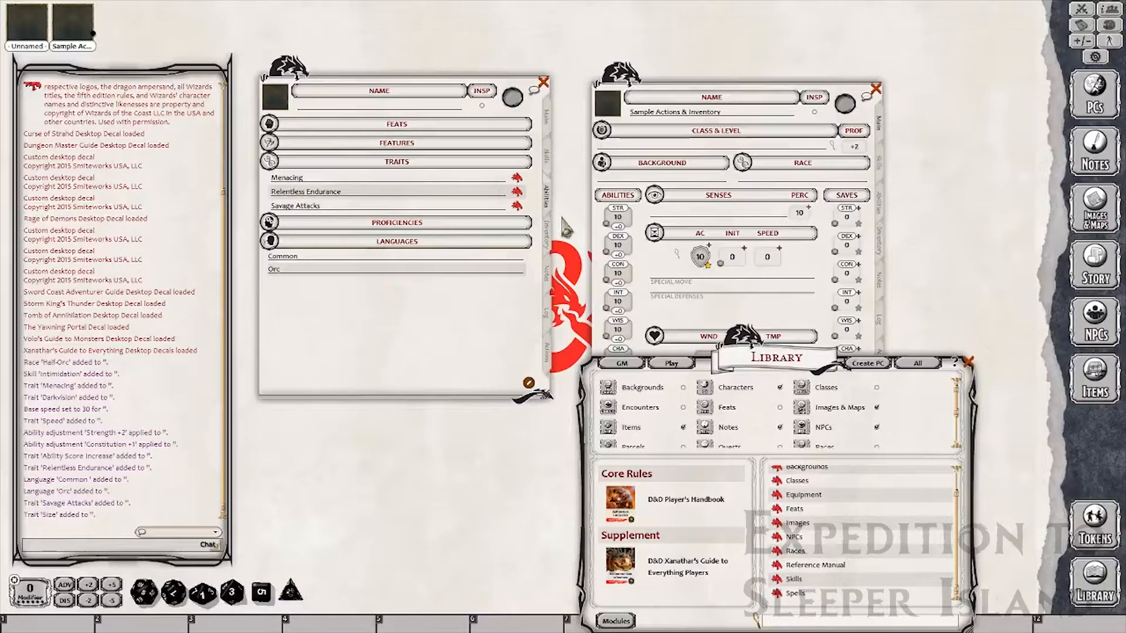
left_click(547, 120)
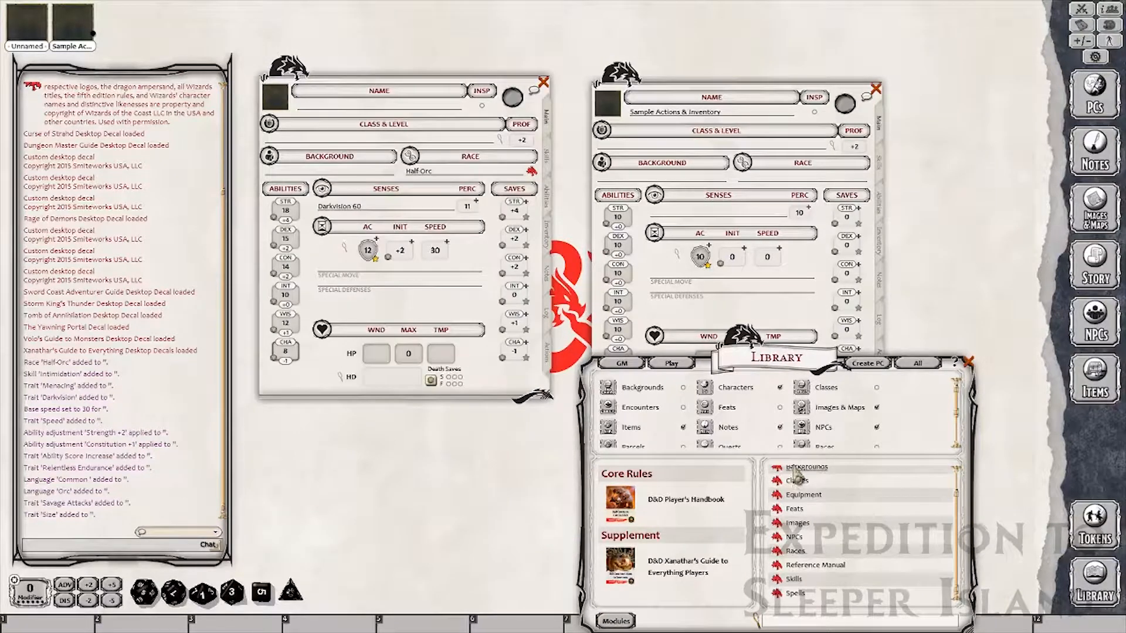
Add a Fighter level from the Player's Handbook to the new character, choosing Acrobatics and Animal Handling as skill proficiencies.
scroll(806, 565, "up", 1)
scroll(803, 553, "up", 1)
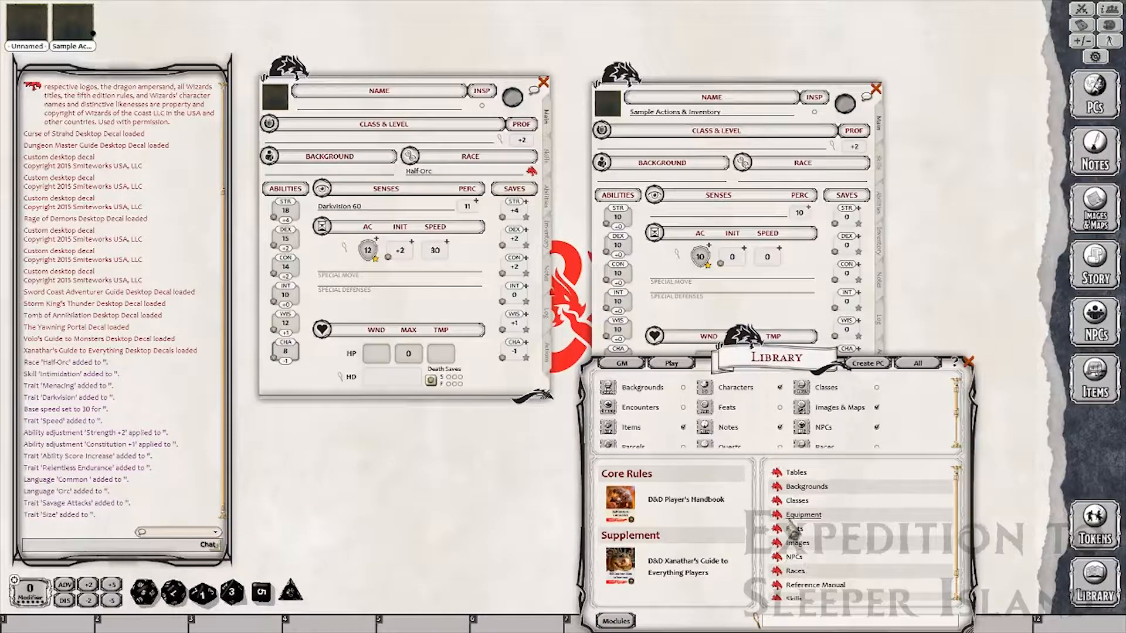
left_click(780, 501)
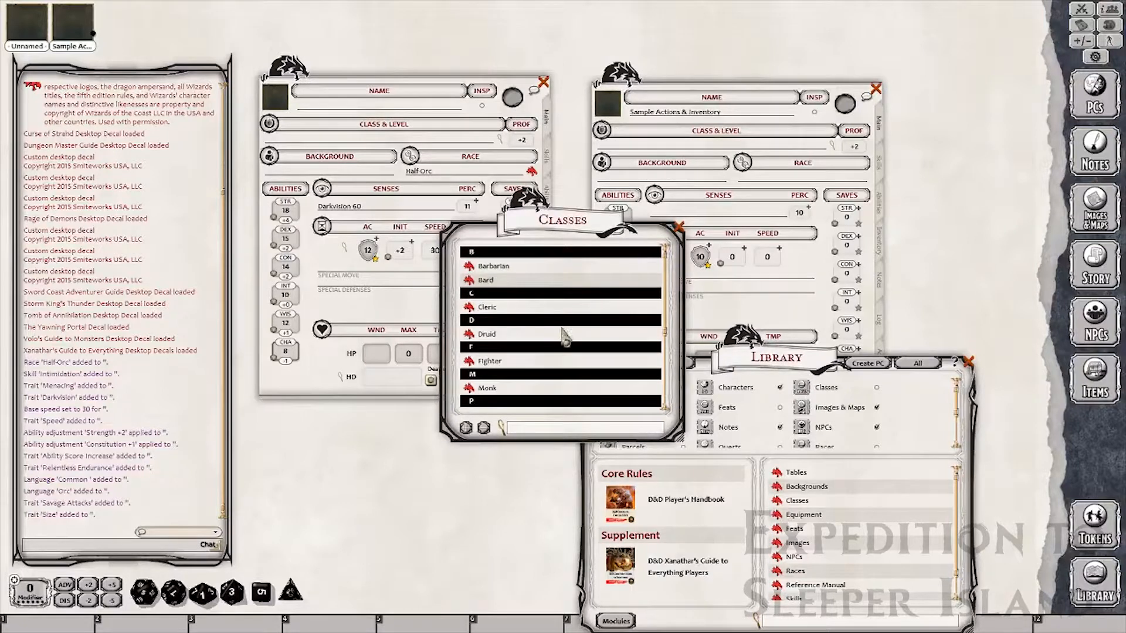
left_click_drag(476, 370, 368, 155)
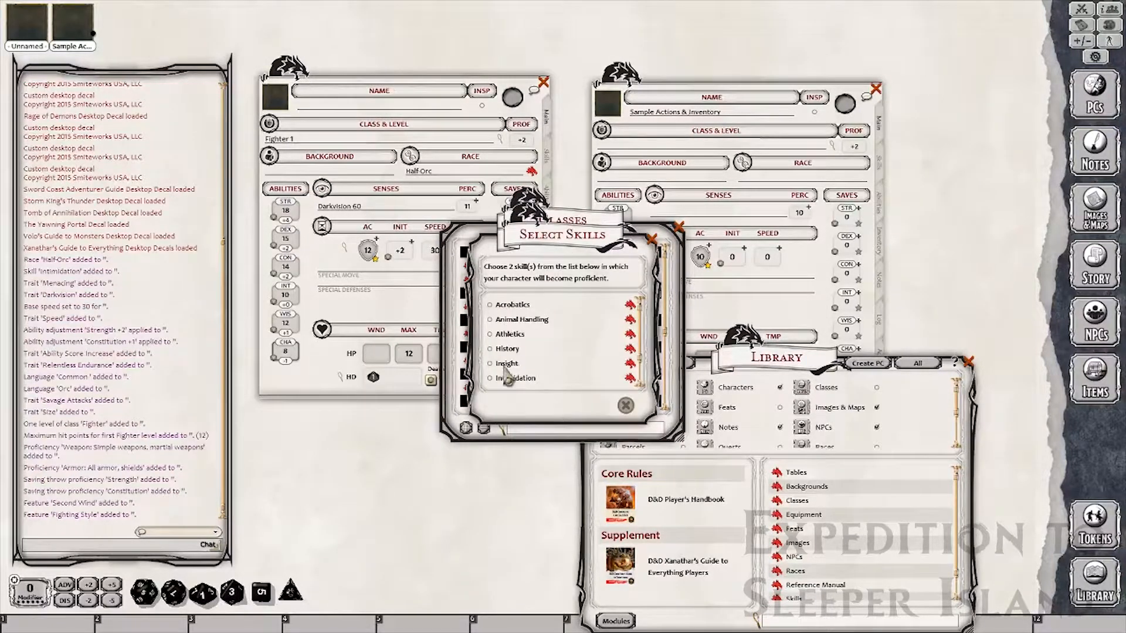
left_click(497, 305)
left_click(497, 319)
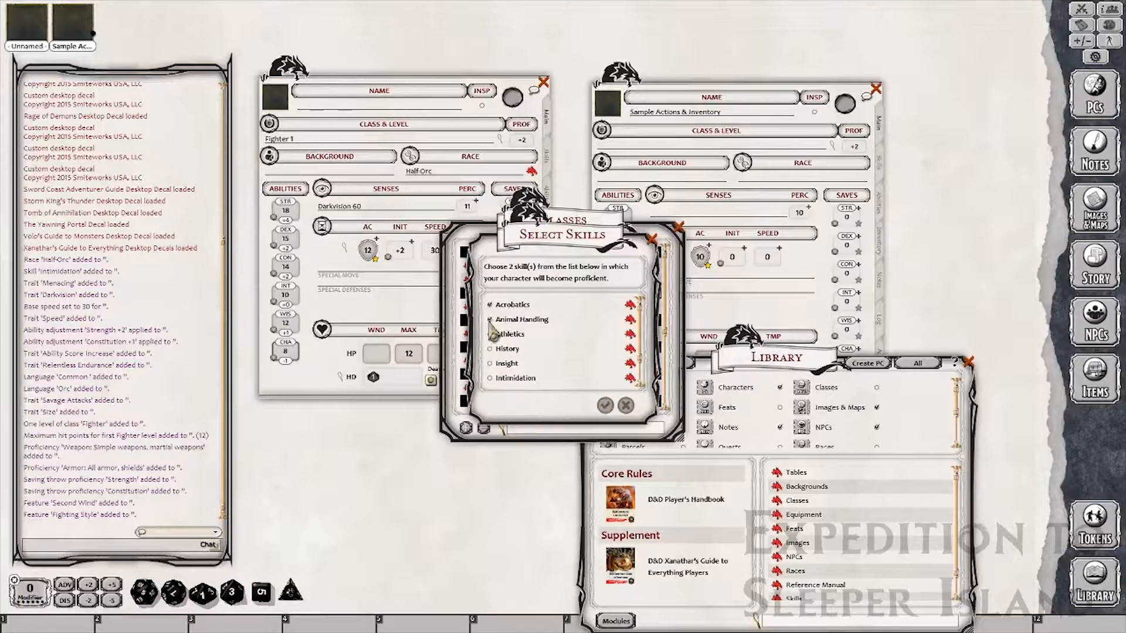
left_click(605, 407)
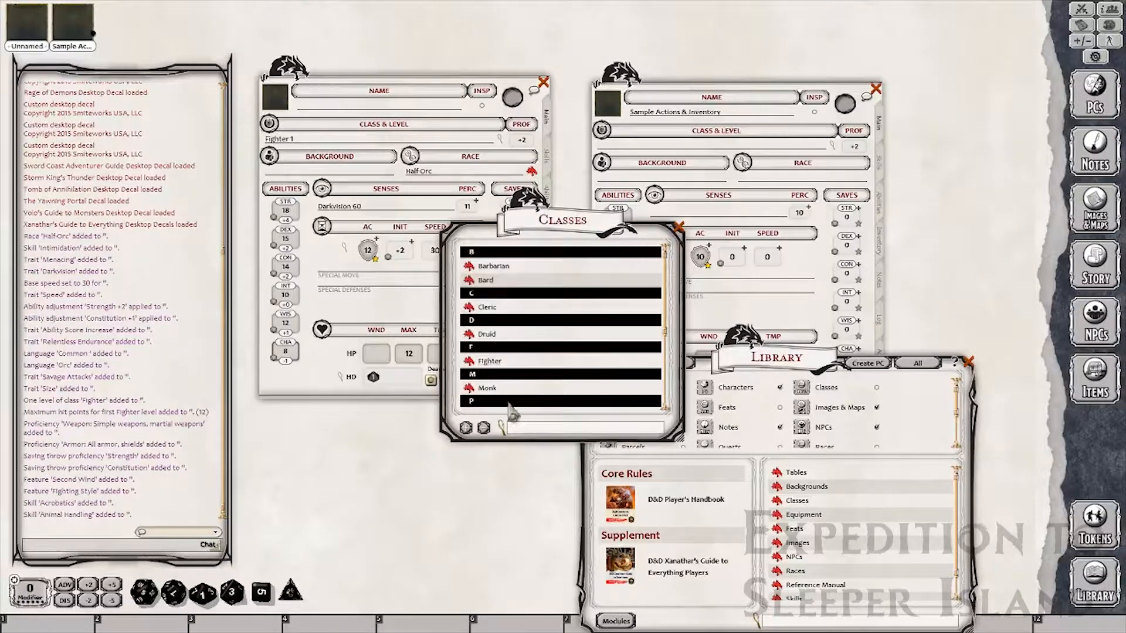
Add a second Fighter level to the new character and close the class list.
left_click_drag(473, 365, 316, 140)
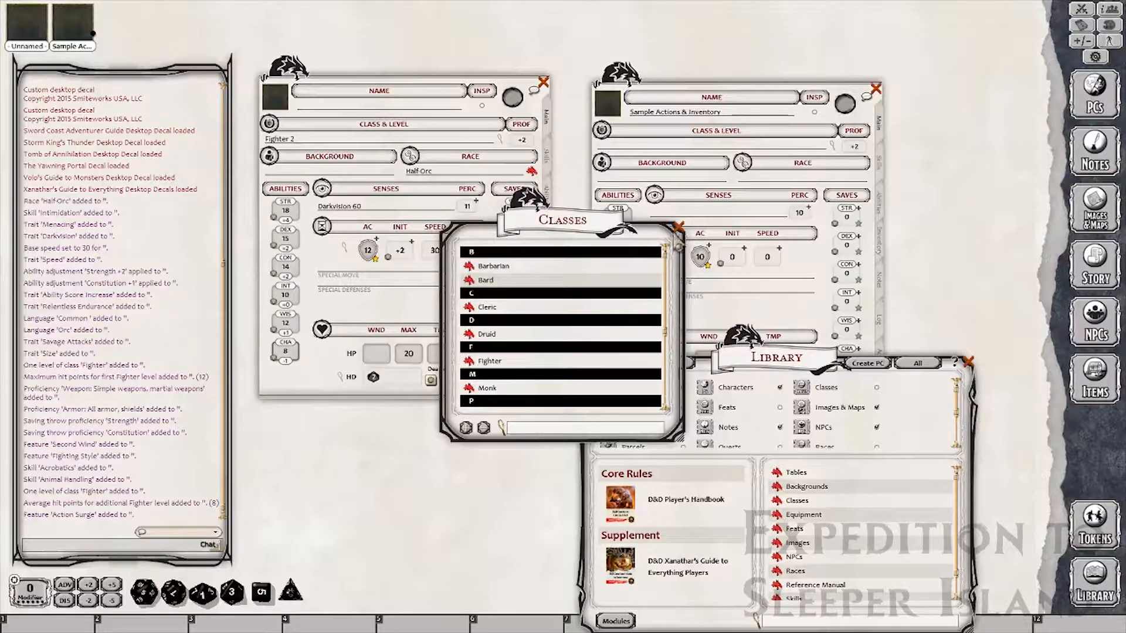
left_click(679, 229)
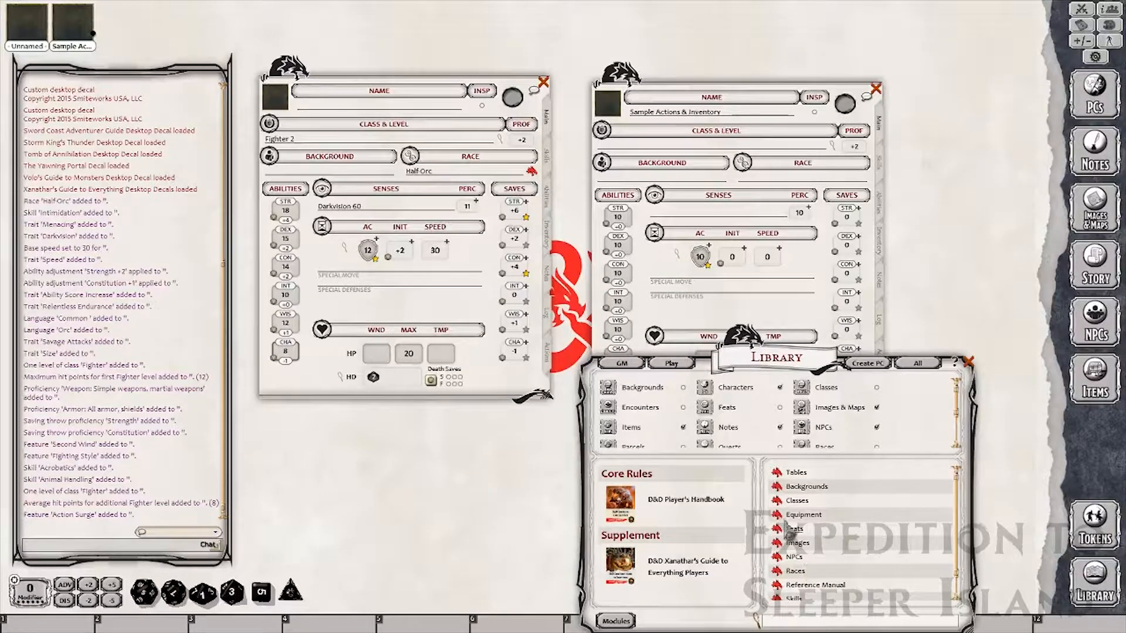
Add the Gladiator background from the Player's Handbook to the new character and close the backgrounds list.
left_click(778, 487)
scroll(546, 338, "down", 5)
left_click_drag(471, 334, 330, 172)
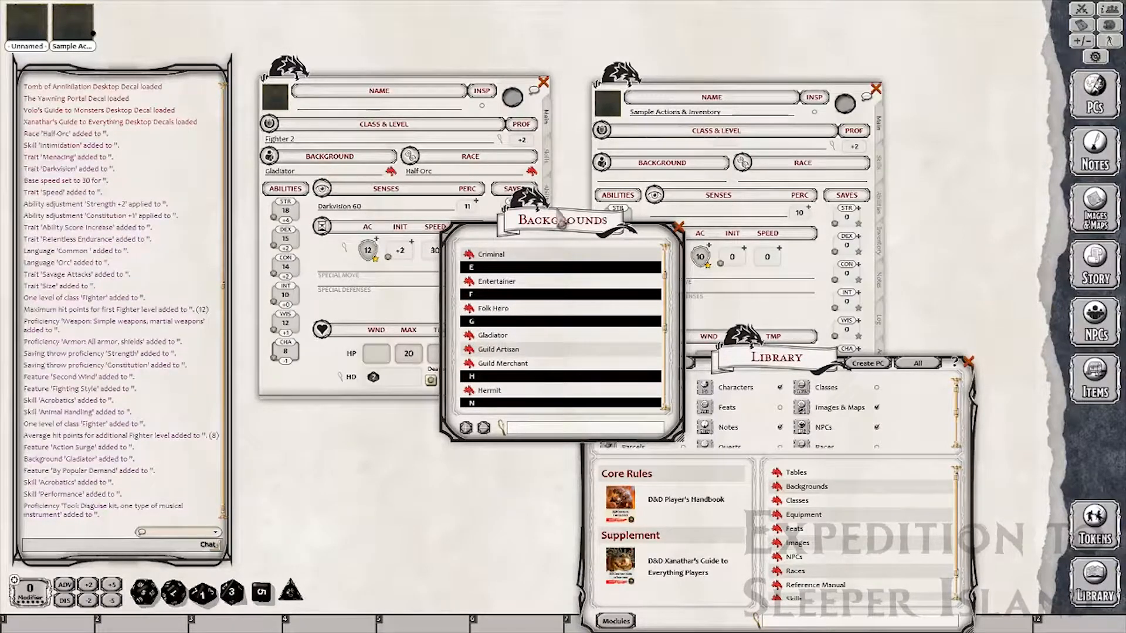
left_click(679, 227)
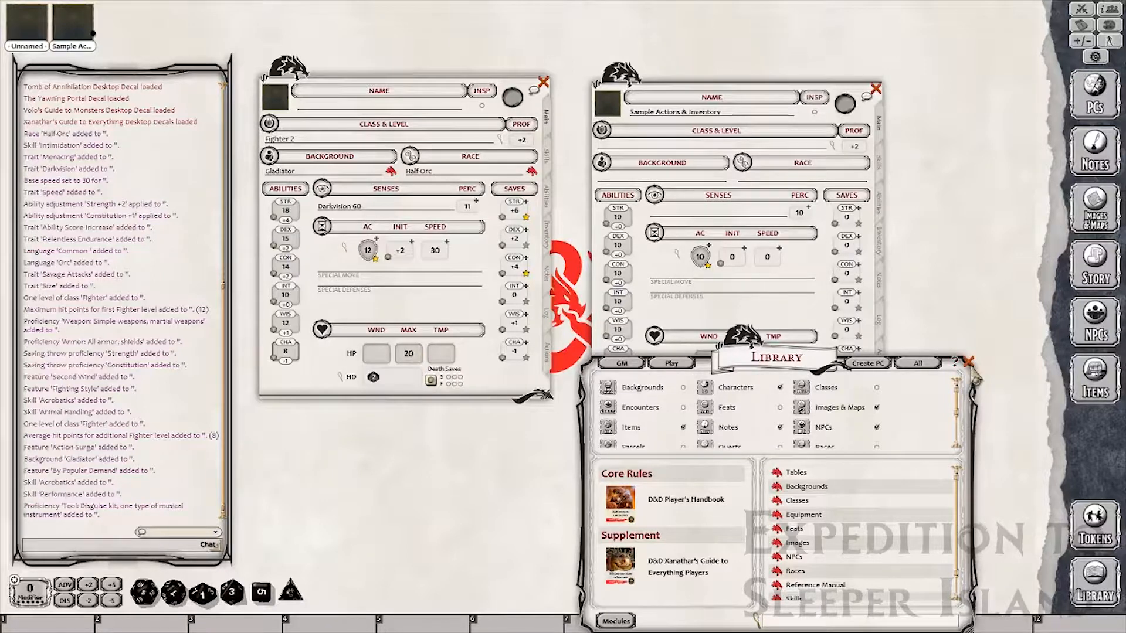
Open the Fighter class entry from the Player's Handbook, place it below the new character's sheet and close the class list.
scroll(842, 534, "down", 1)
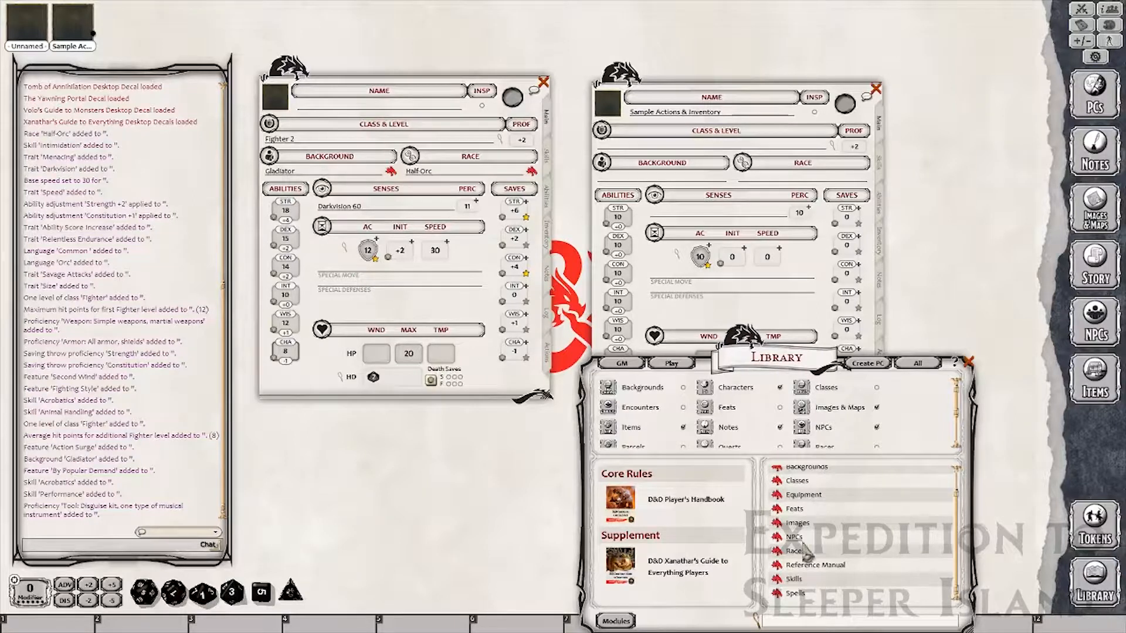
left_click(793, 481)
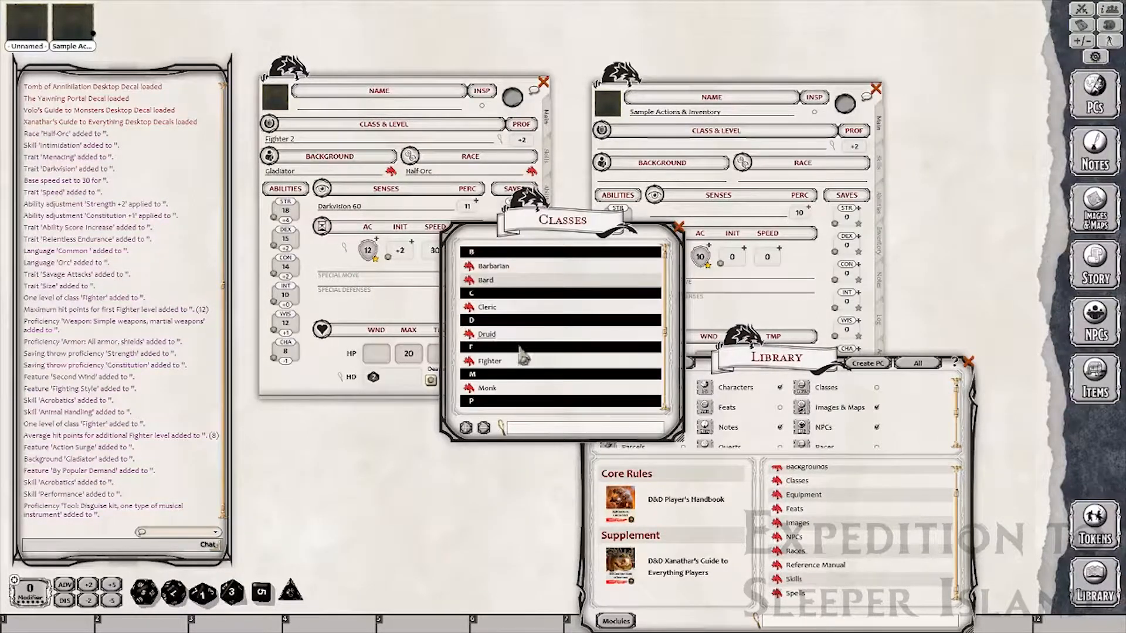
left_click(473, 362)
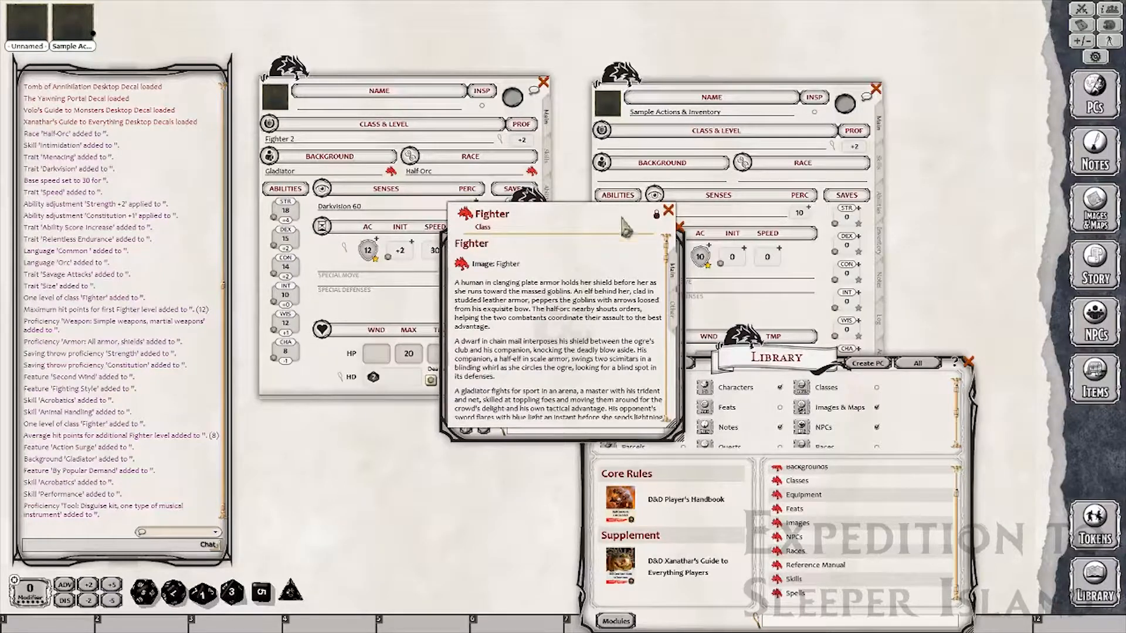
left_click_drag(616, 231, 456, 518)
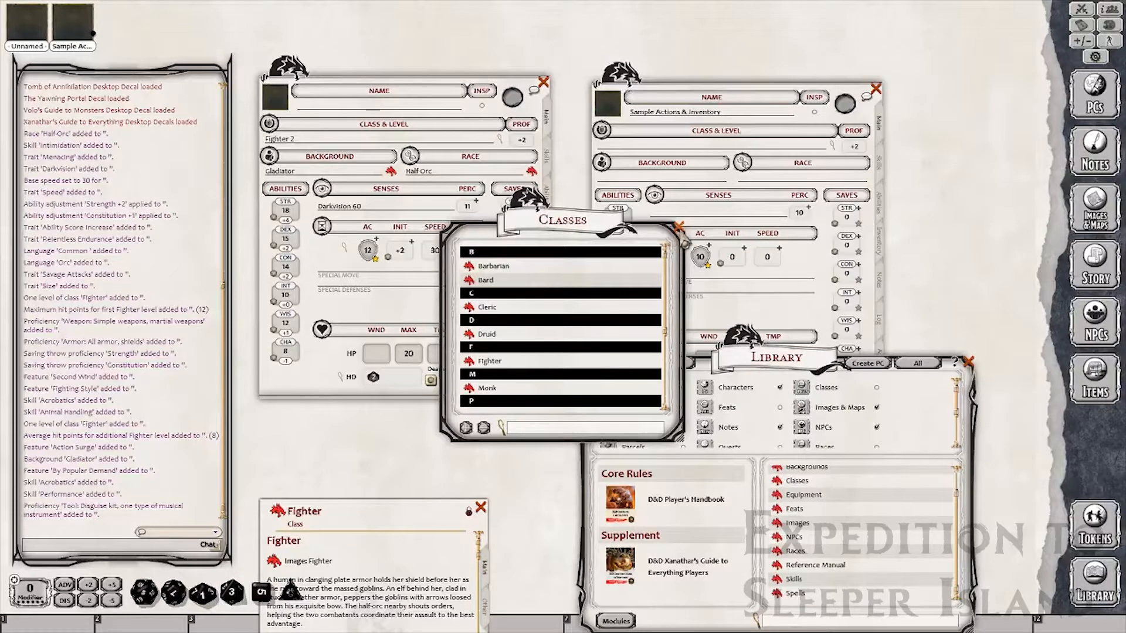
left_click(679, 226)
Open the Gladiator background entry from the Player's Handbook and minimize it to the desktop.
scroll(786, 499, "up", 1)
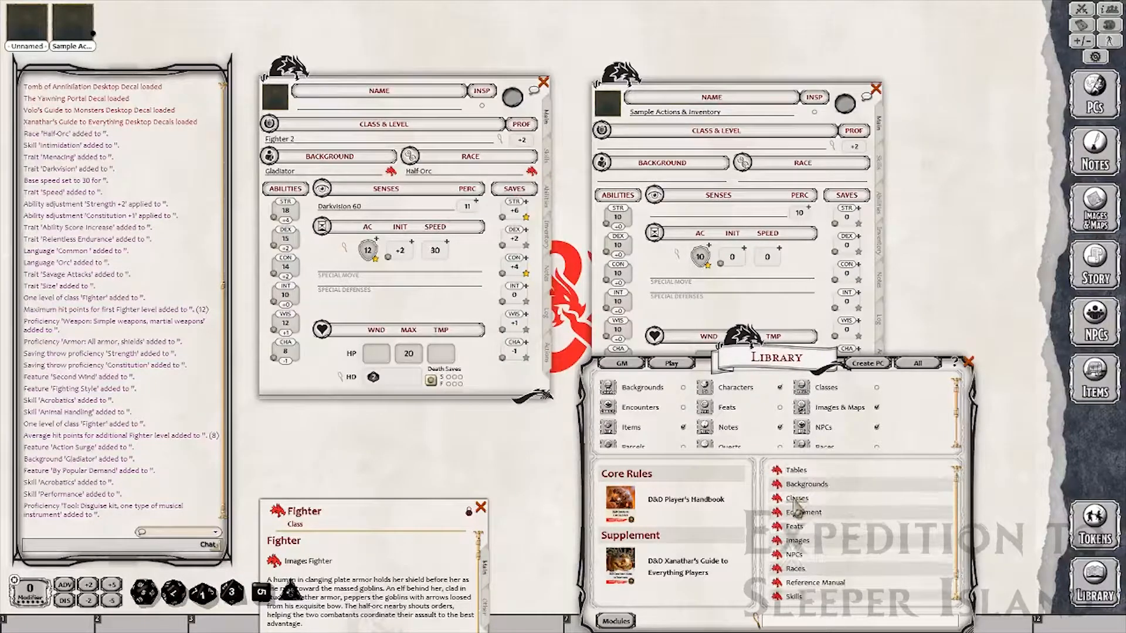
left_click(783, 489)
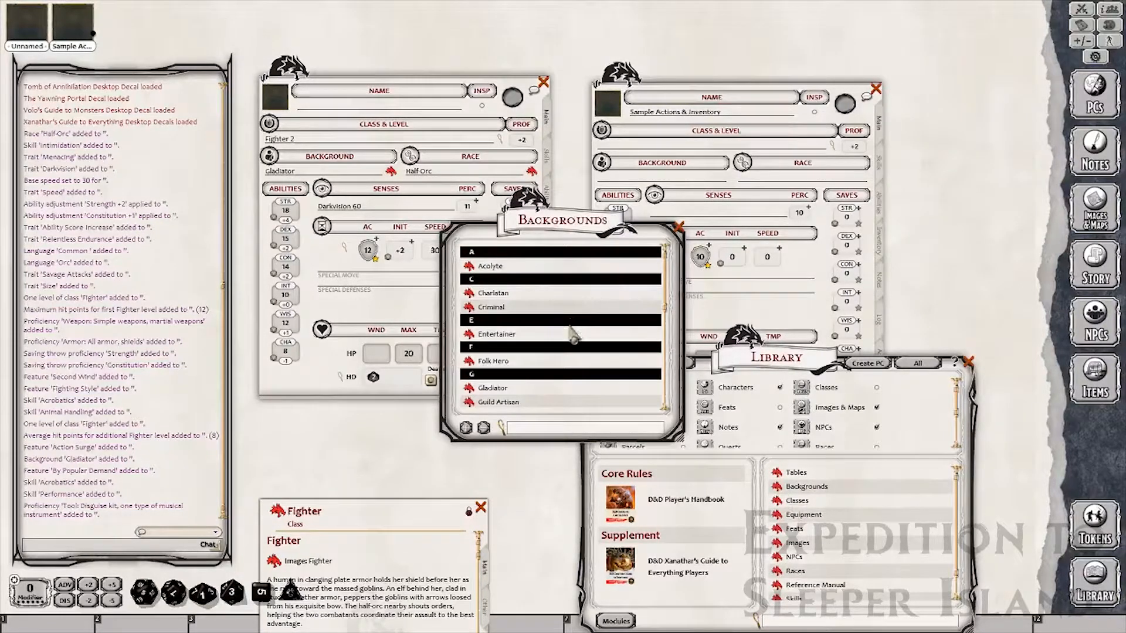
left_click(469, 371)
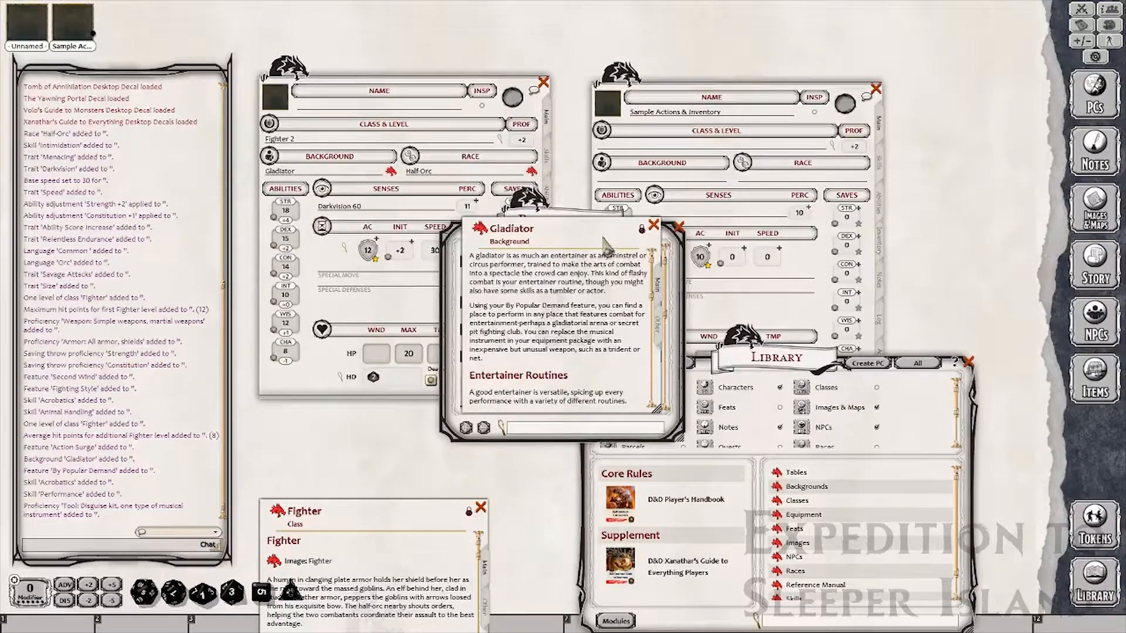
right_click(601, 237)
left_click(639, 223)
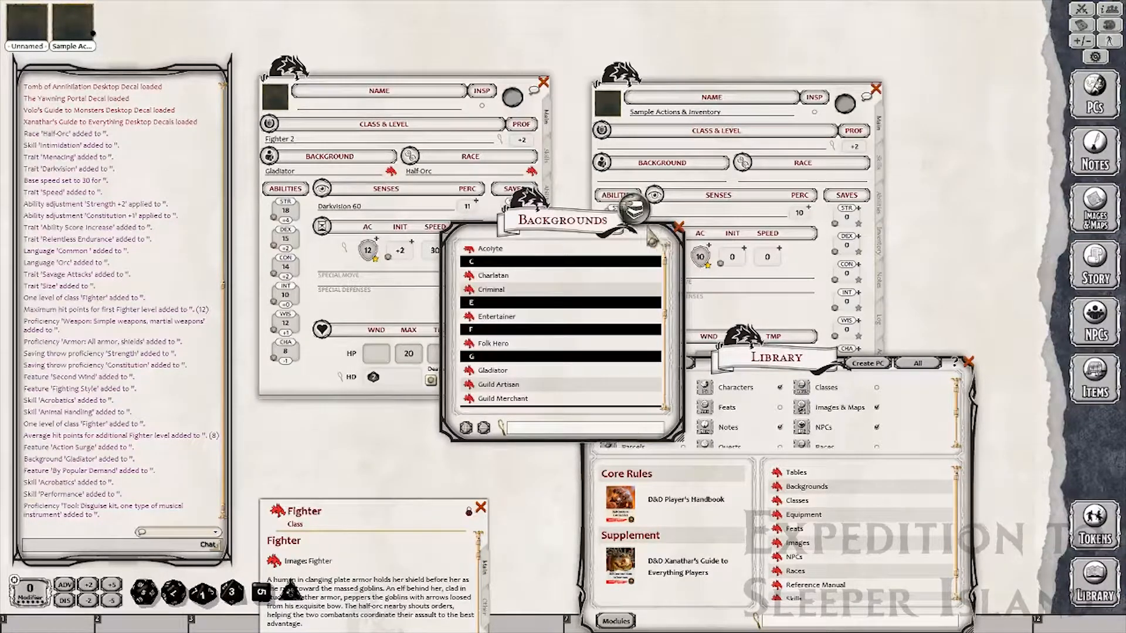
Minimize the Fighter class entry below the Gladiator one and close the backgrounds list and the library.
right_click(392, 516)
left_click(423, 497)
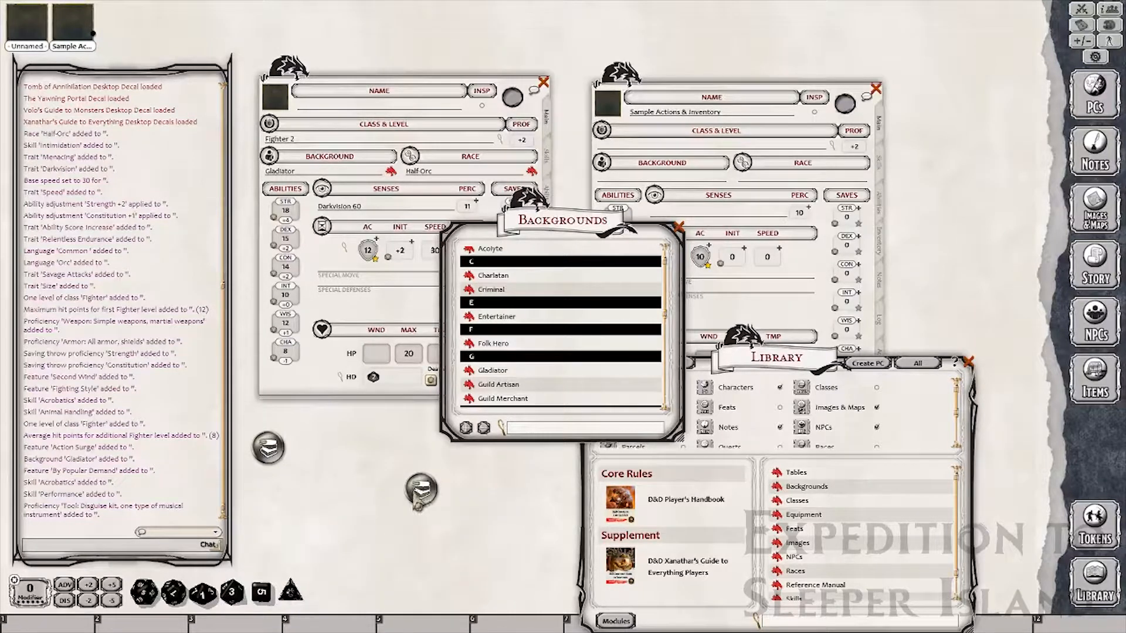
left_click_drag(414, 499, 261, 519)
left_click(679, 227)
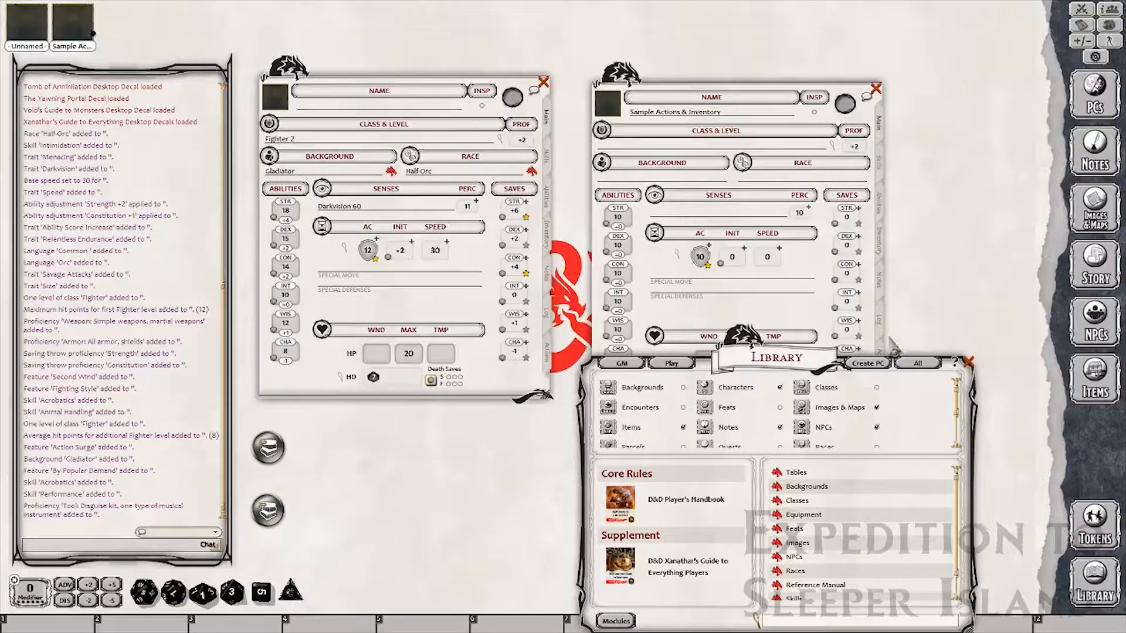
left_click(969, 362)
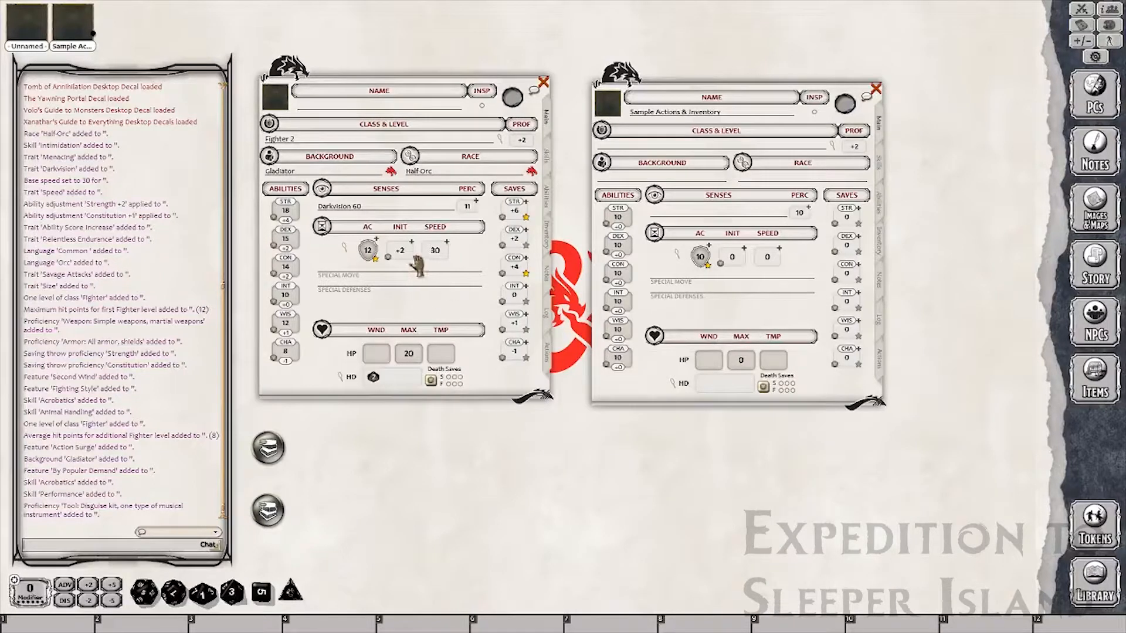
Roll the new character's initiative in the chat and check its weapon actions.
left_click_drag(402, 253, 137, 368)
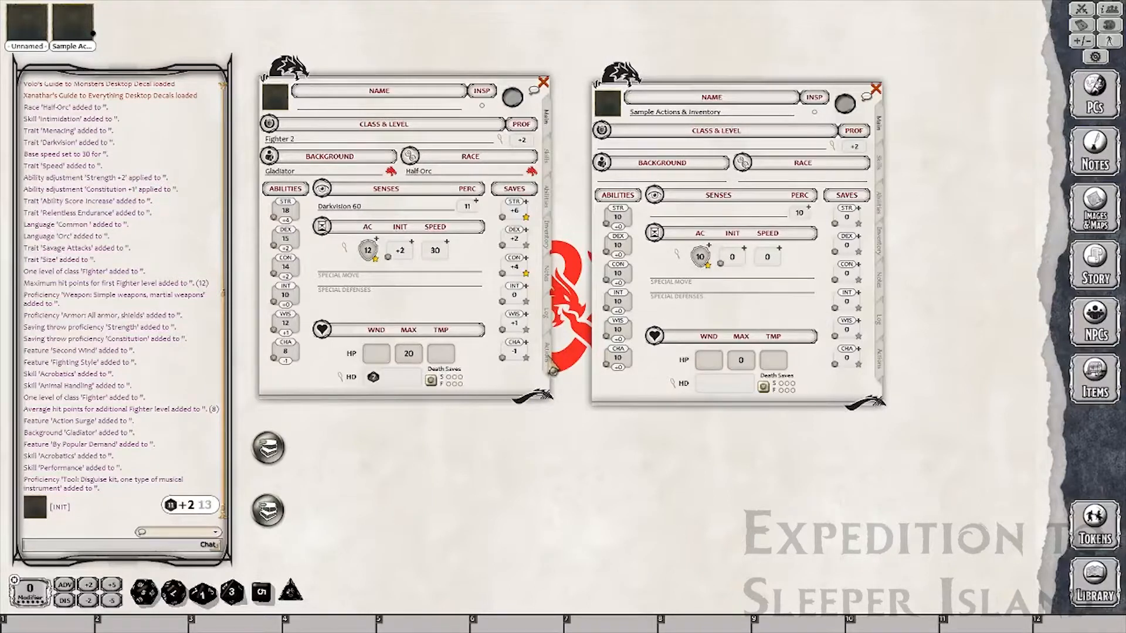
left_click(550, 360)
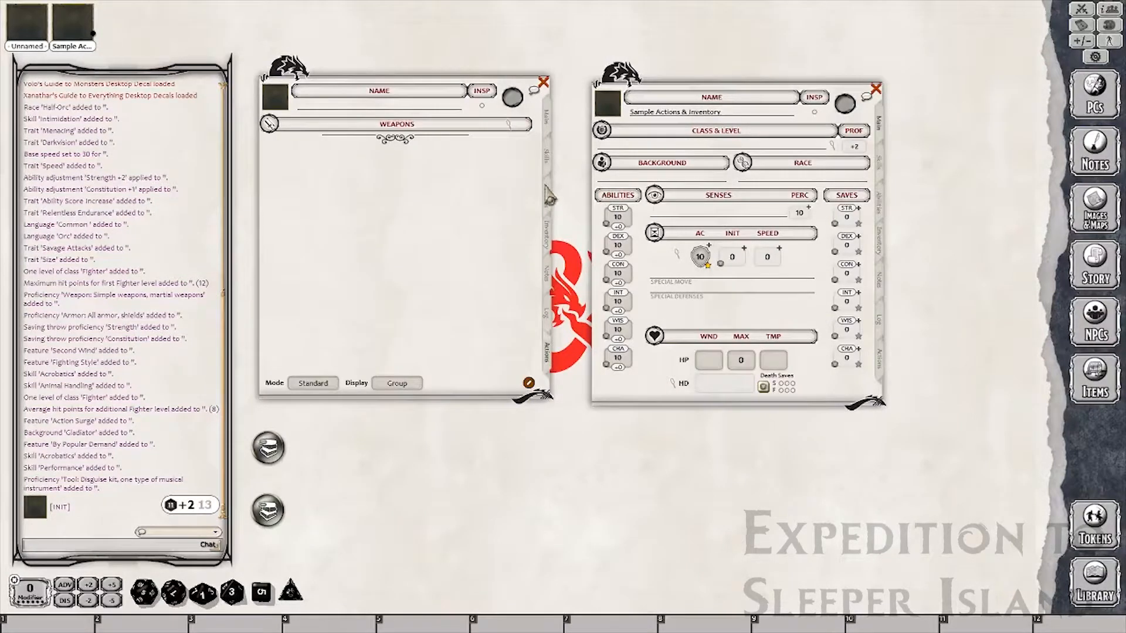
Show the new character's inventory and place the restored Gladiator entry below the sheet with its starting equipment in view.
left_click(552, 240)
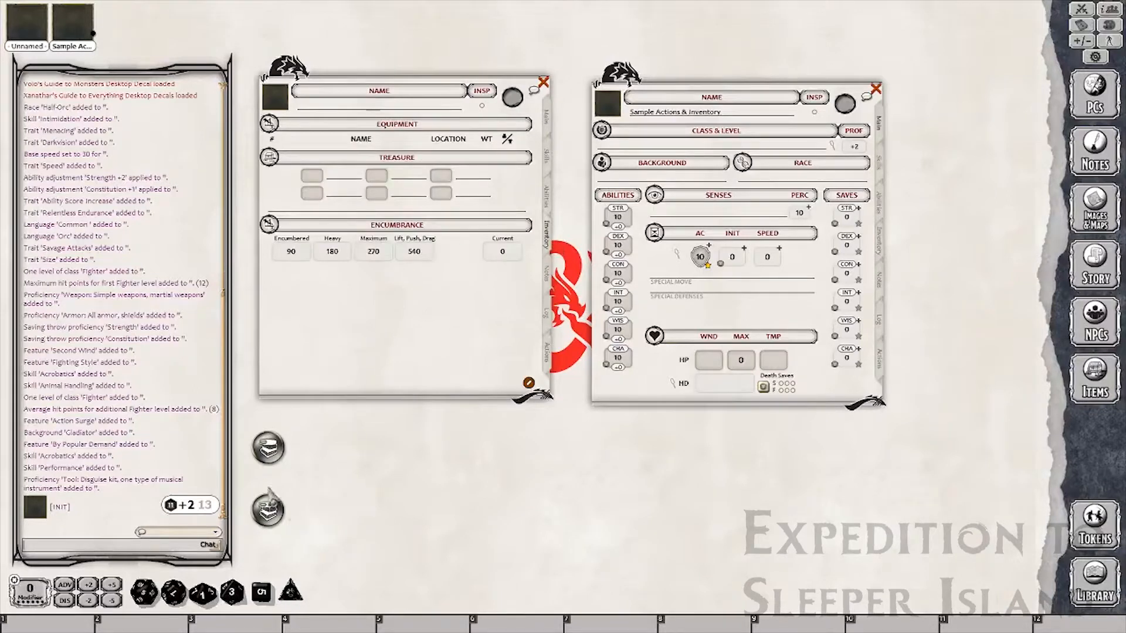
left_click(271, 451)
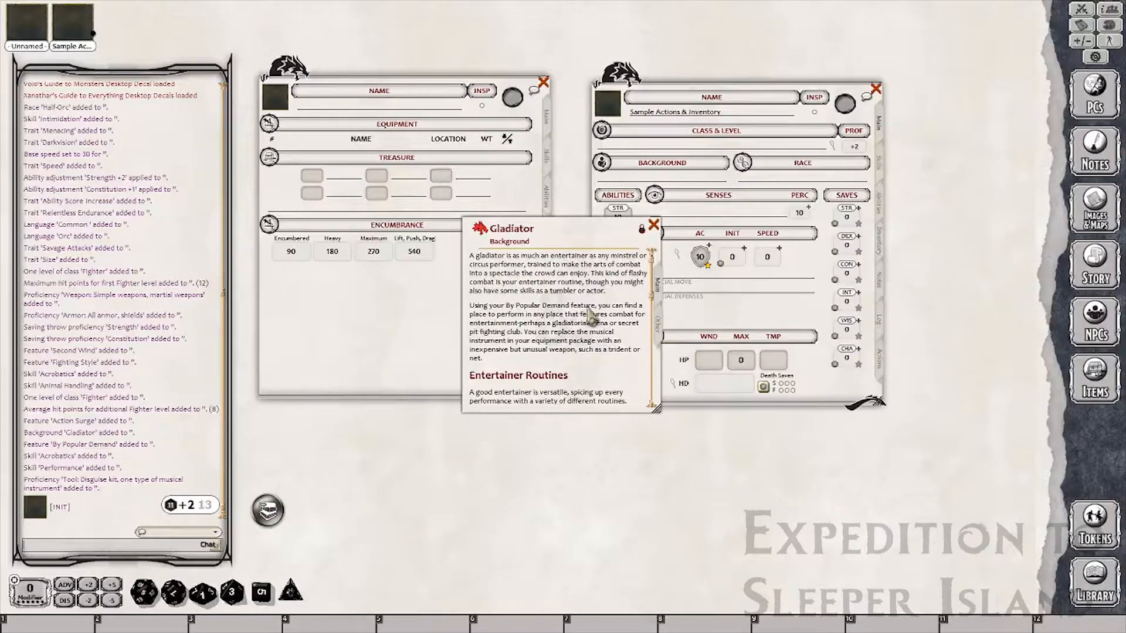
scroll(586, 317, "down", 6)
scroll(575, 326, "down", 6)
scroll(582, 343, "up", 6)
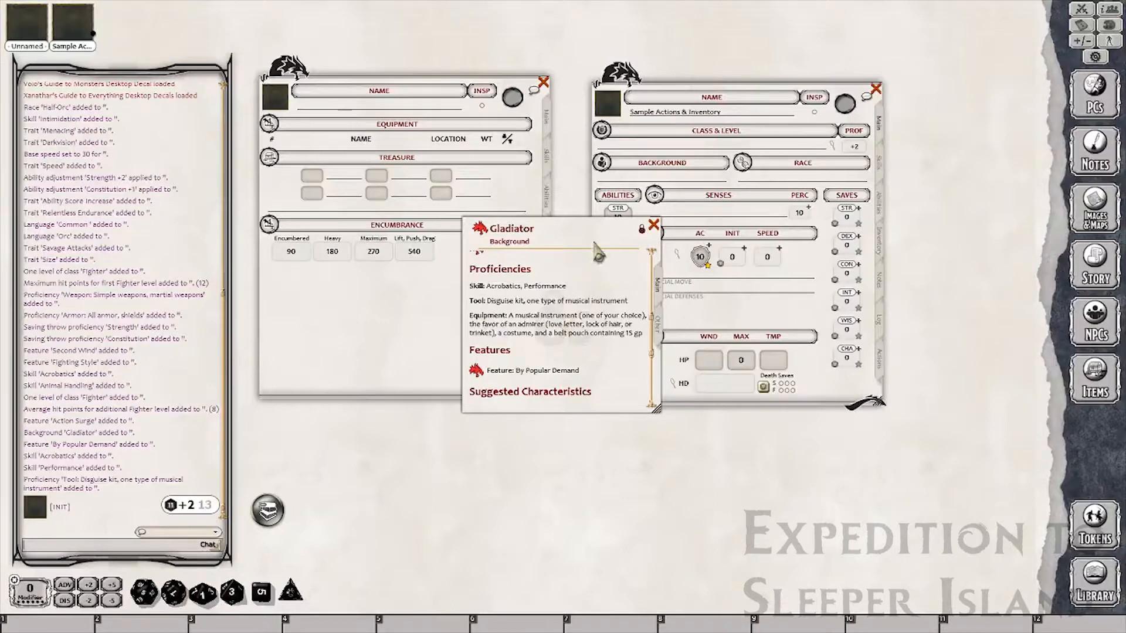
left_click_drag(596, 244, 535, 460)
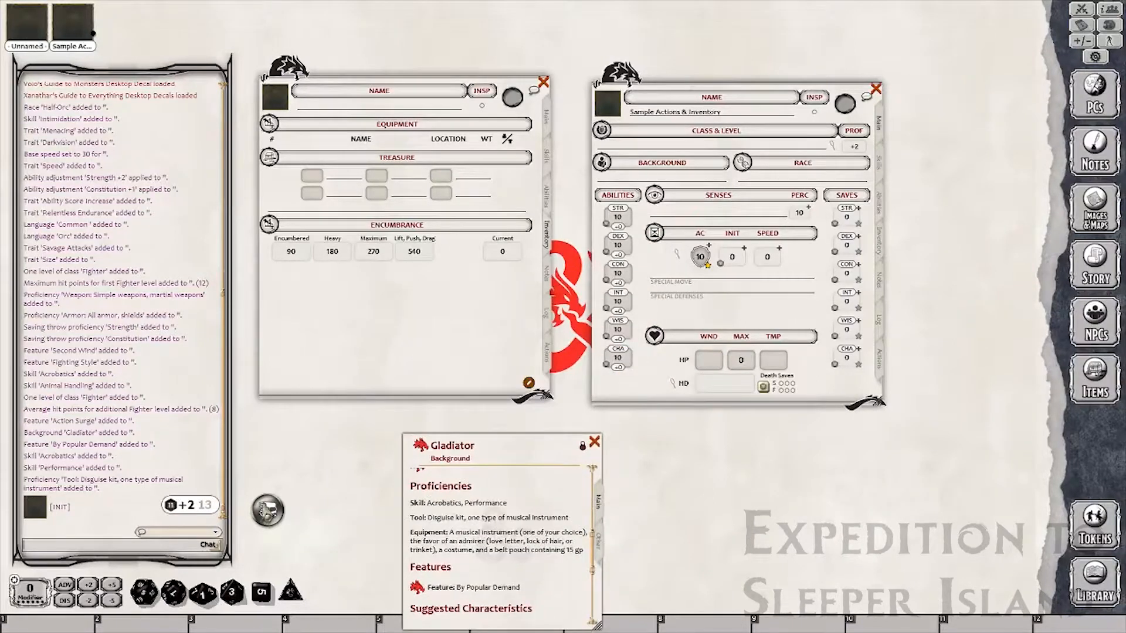
Restore the Fighter class entry, find its starting equipment section and place the entry over the chat beside the character sheet.
left_click(268, 510)
left_click_drag(376, 534, 248, 306)
scroll(257, 410, "down", 8)
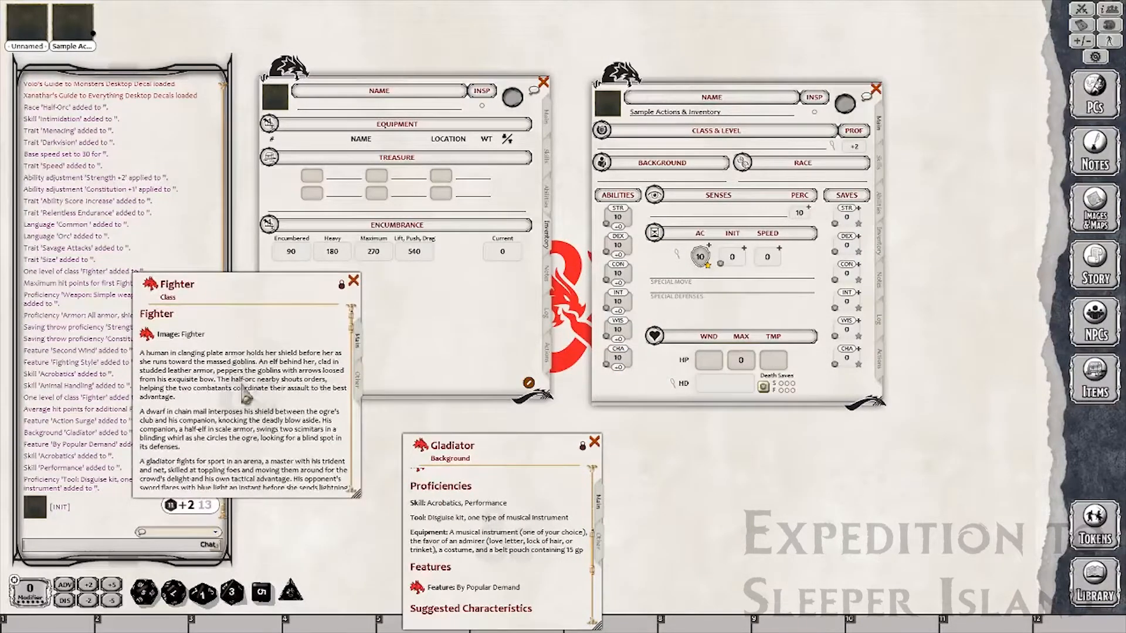
scroll(258, 413, "down", 15)
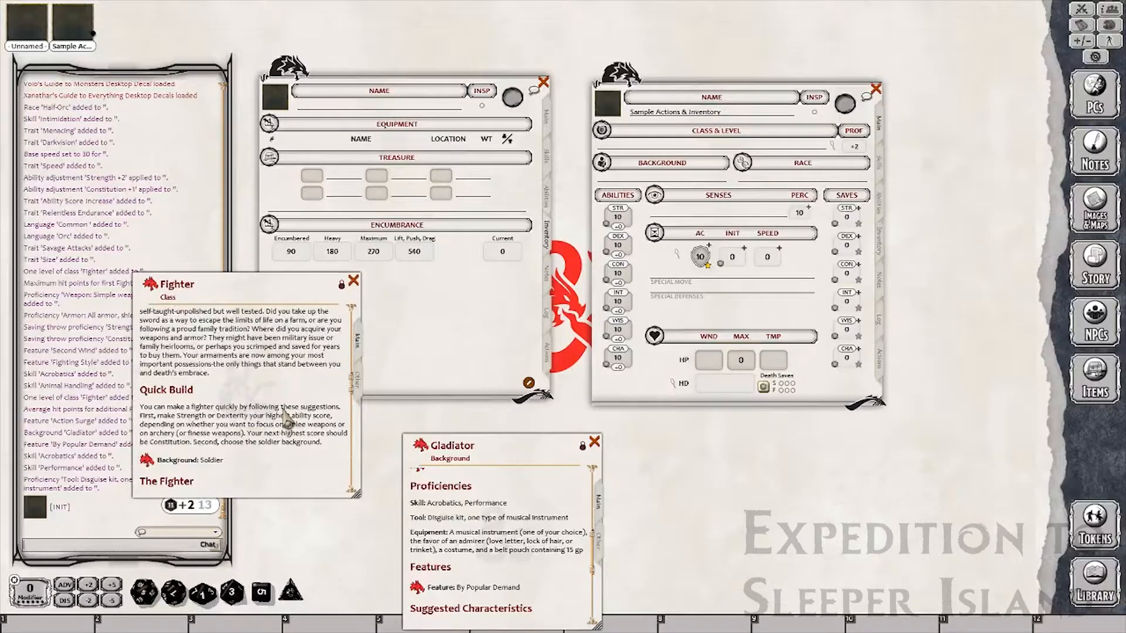
scroll(246, 384, "down", 10)
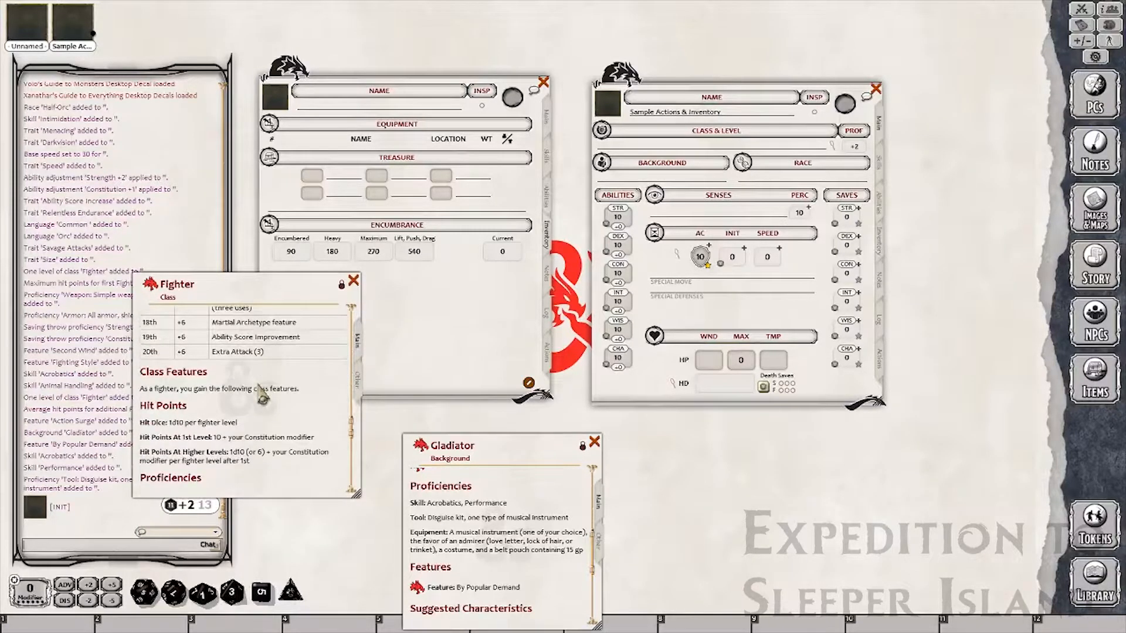
scroll(220, 434, "down", 2)
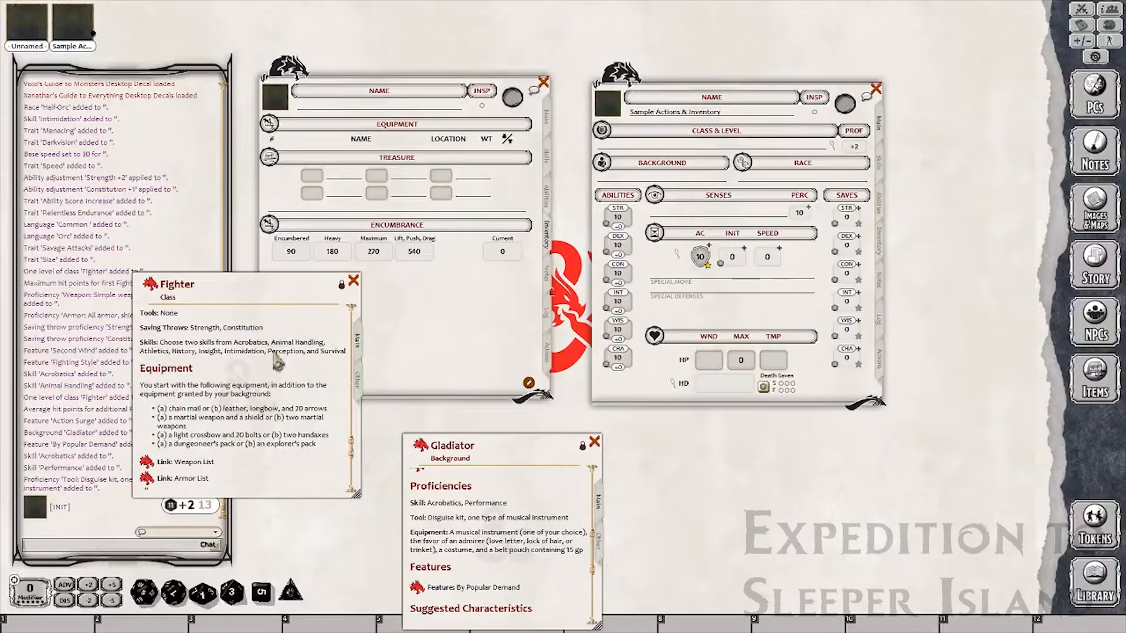
left_click_drag(272, 290, 153, 232)
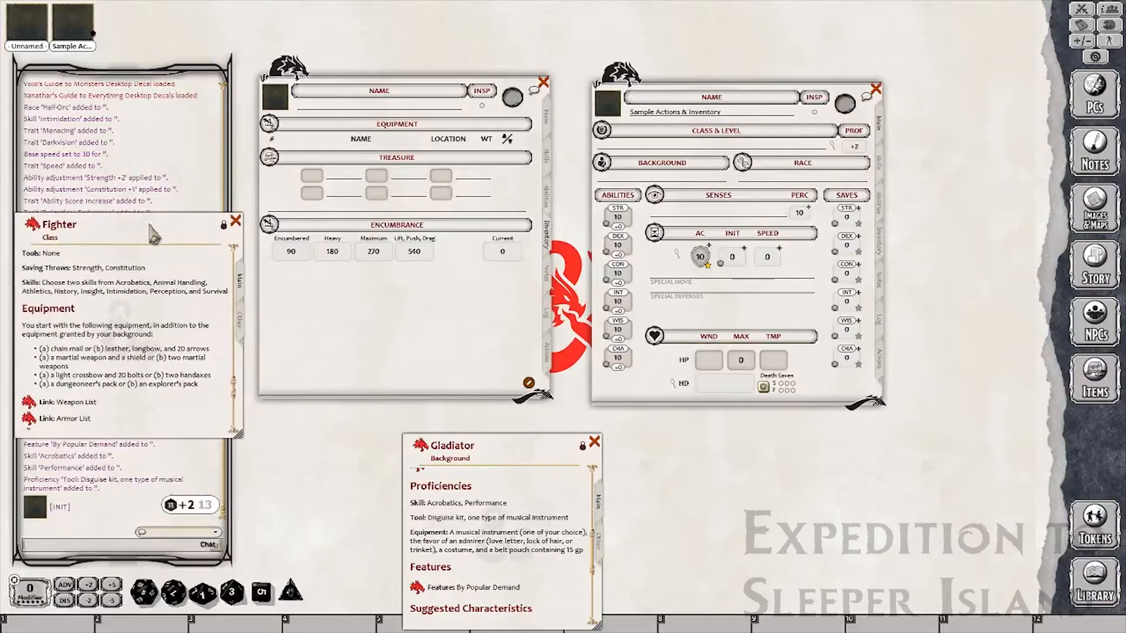
scroll(137, 323, "down", 1)
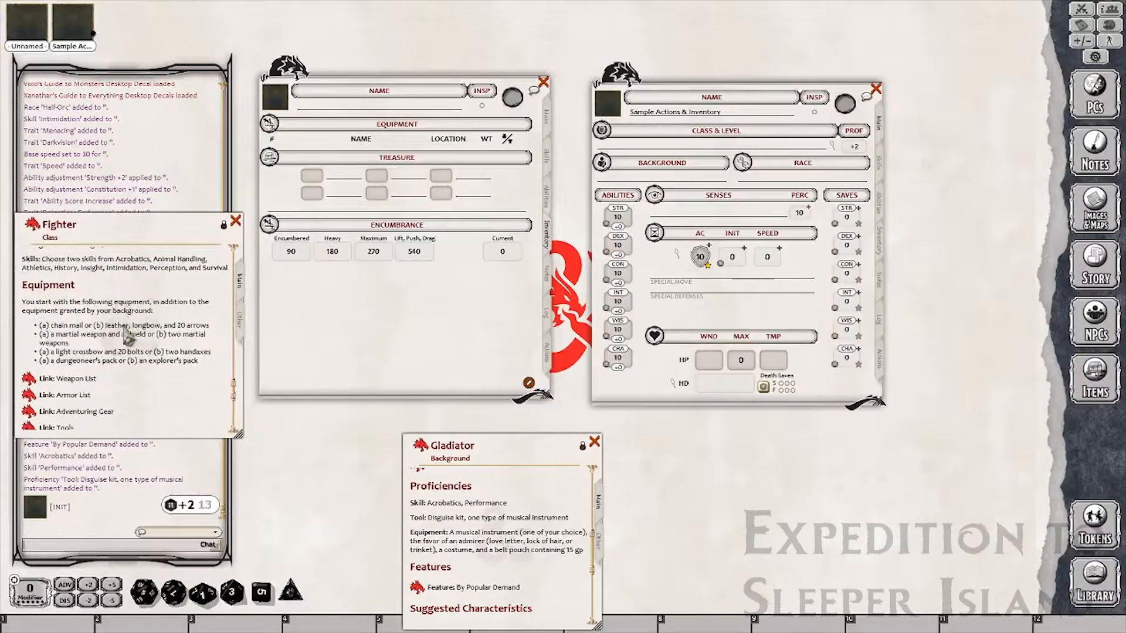
Add a Longsword from the Fighter entry's linked weapon list to the new character's inventory.
left_click(30, 380)
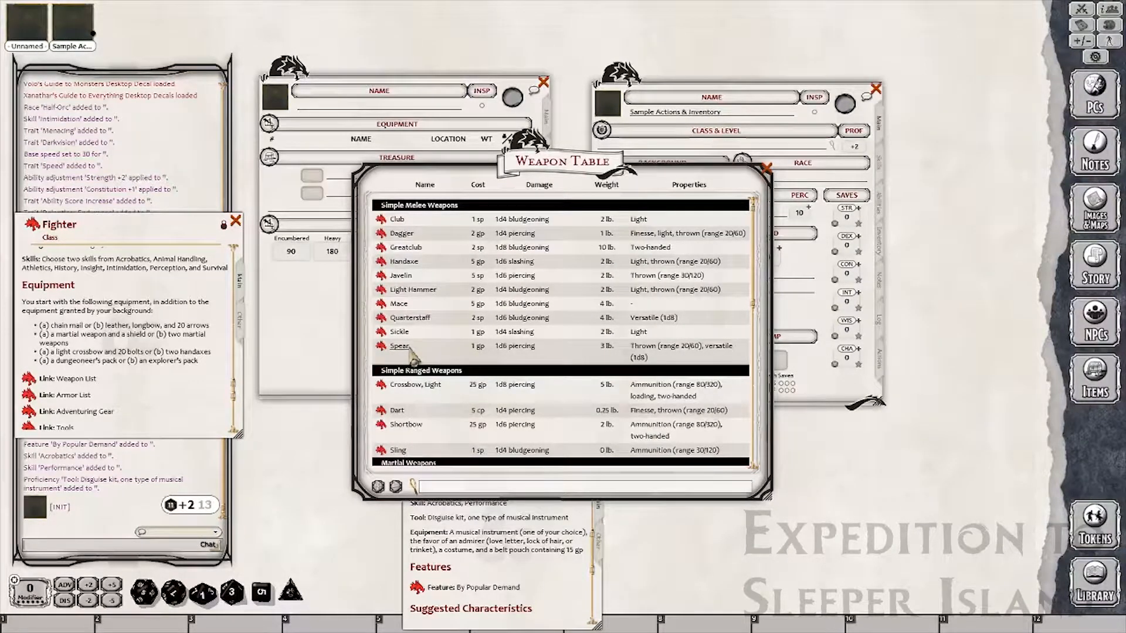
scroll(497, 343, "down", 5)
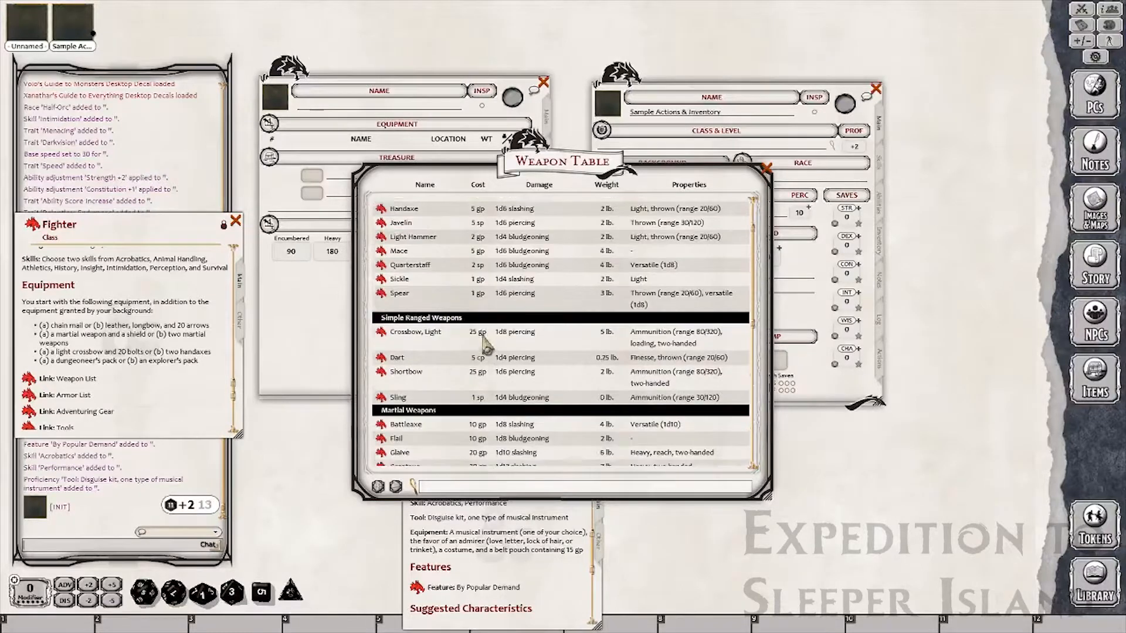
scroll(474, 370, "down", 2)
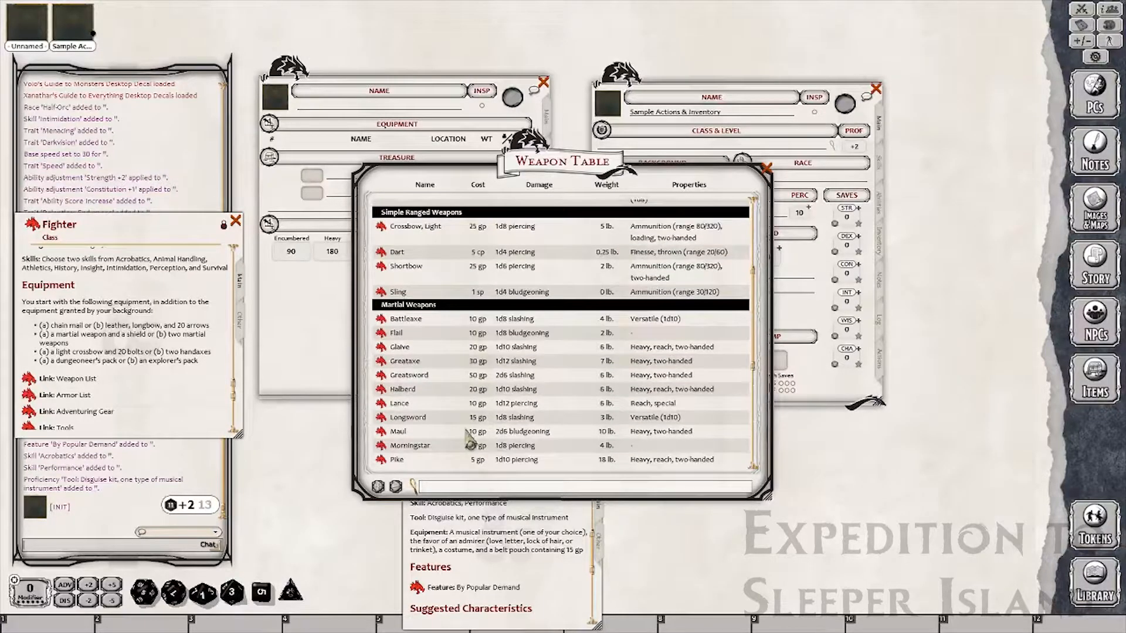
left_click_drag(386, 405, 301, 154)
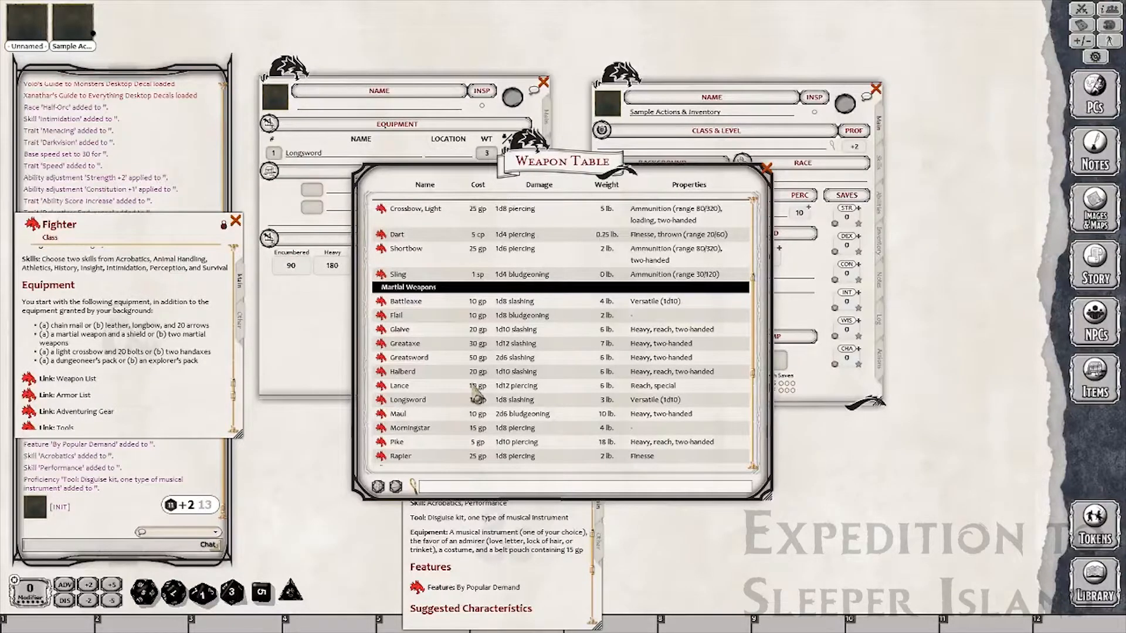
Add a Longbow to the new character's inventory, look back through the remaining weapons and close the weapon table.
scroll(476, 396, "down", 5)
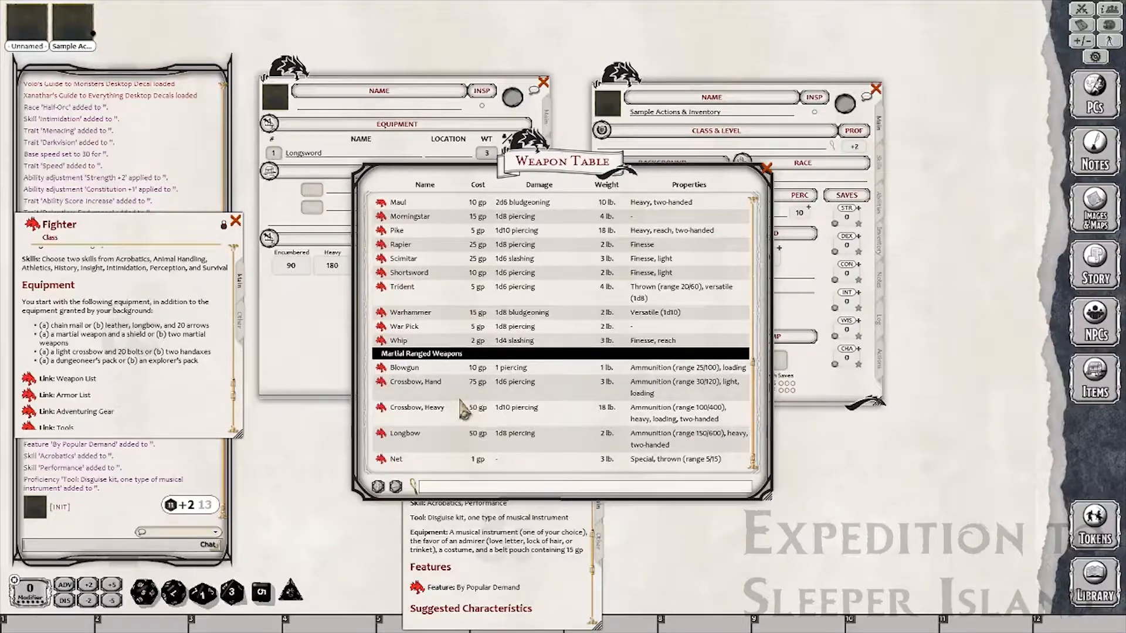
left_click_drag(382, 436, 303, 157)
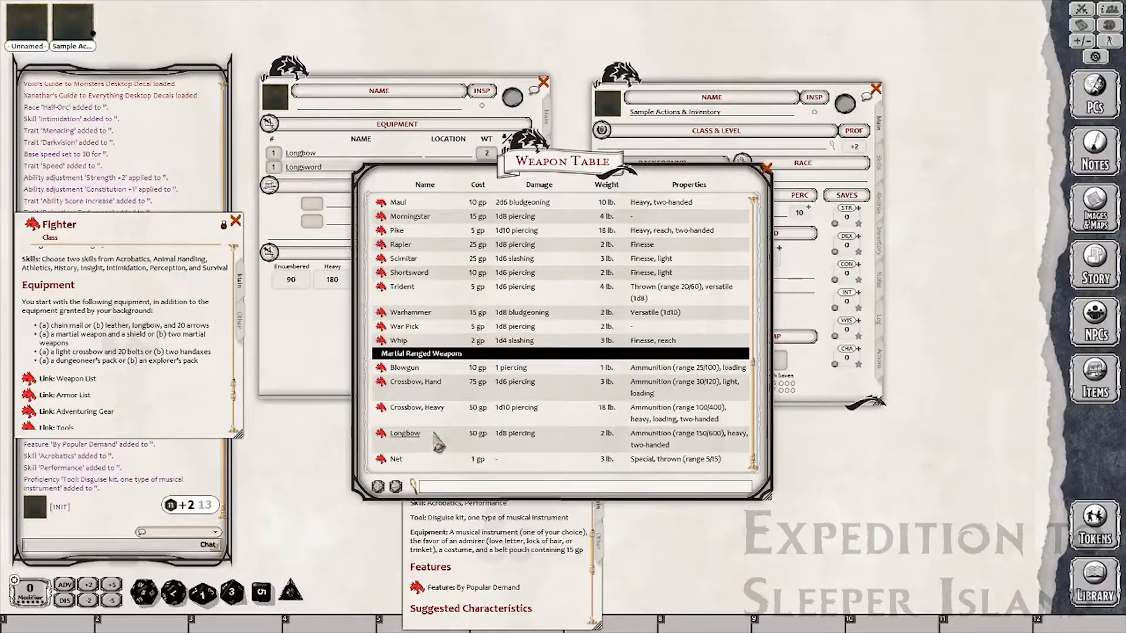
scroll(452, 440, "up", 4)
scroll(451, 441, "up", 1)
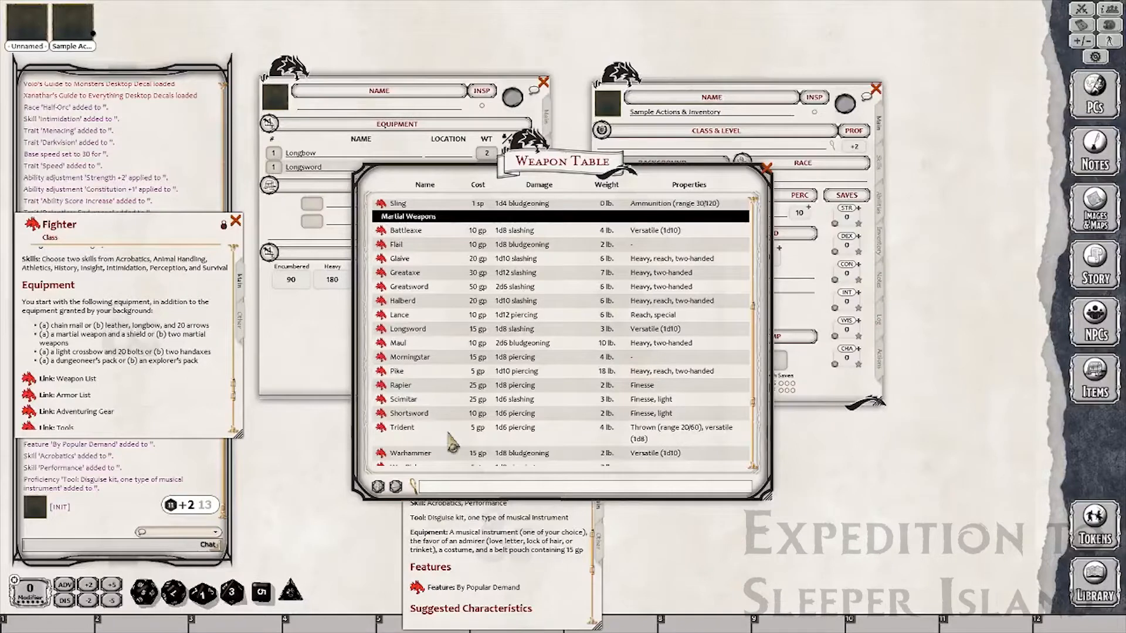
scroll(634, 261, "up", 5)
scroll(610, 352, "up", 4)
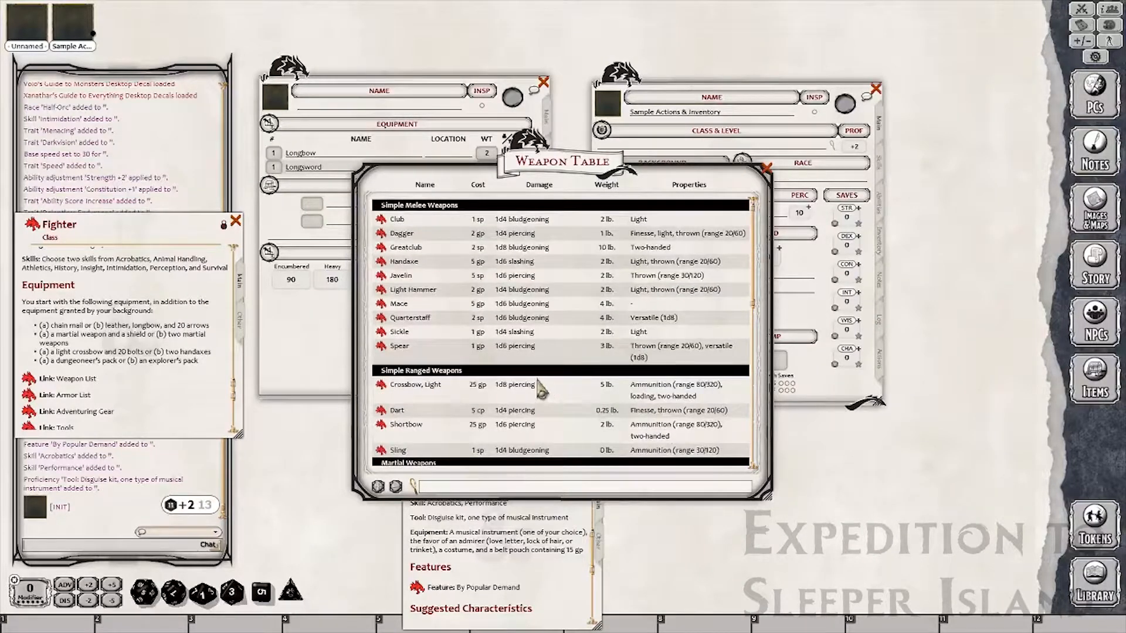
left_click(766, 169)
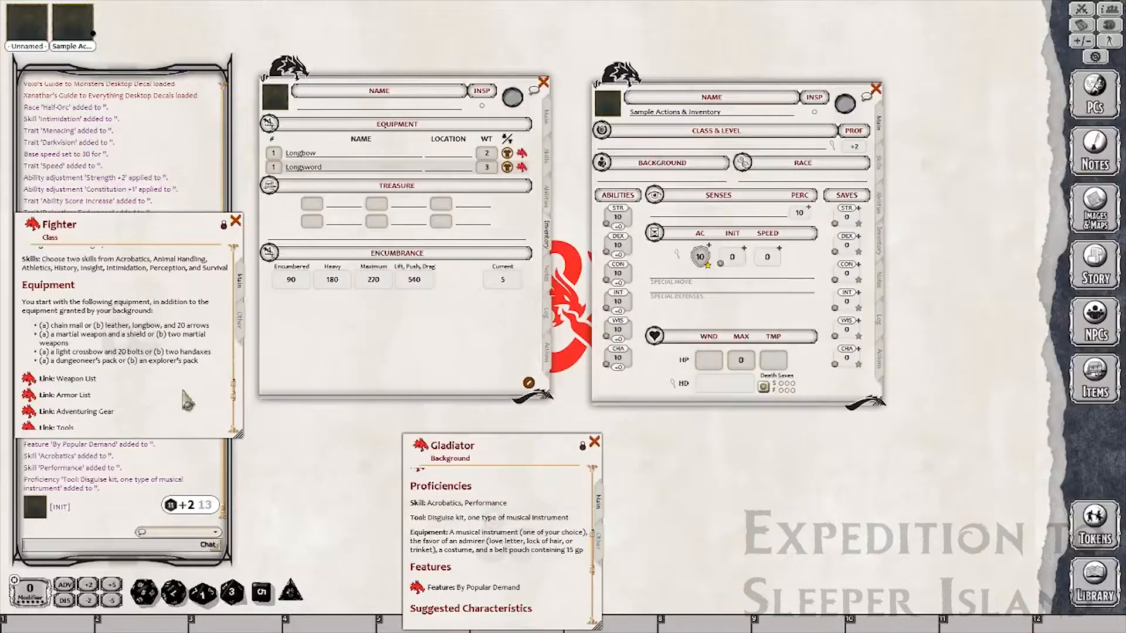
Add Chain Mail from the Fighter entry's linked armor list to the new character's inventory and close the armor table.
left_click(31, 397)
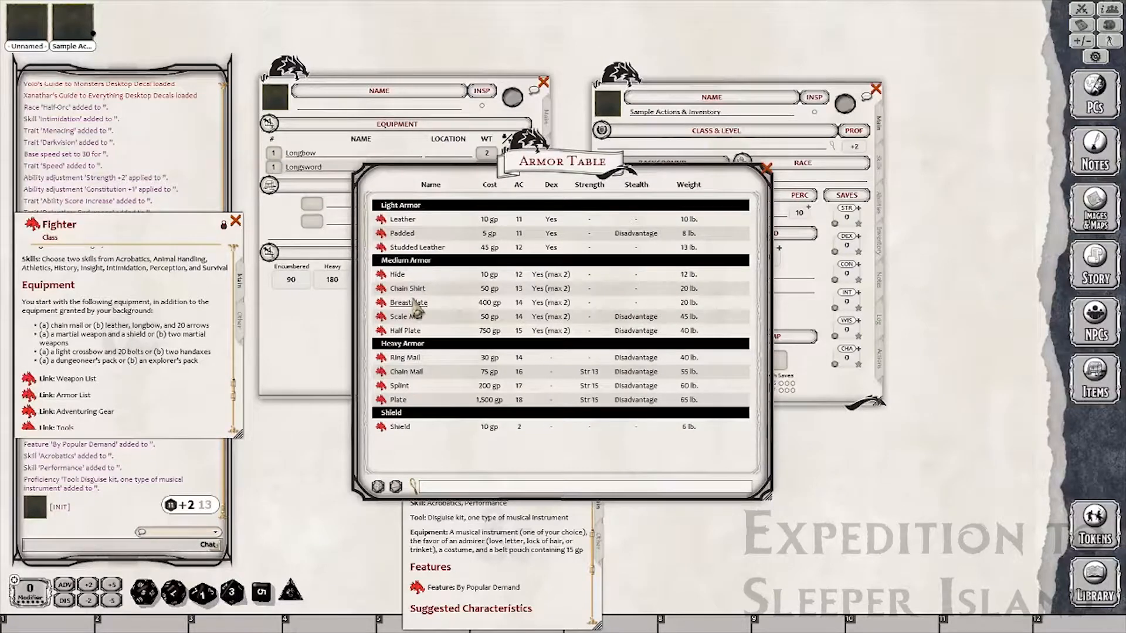
left_click_drag(382, 372, 285, 167)
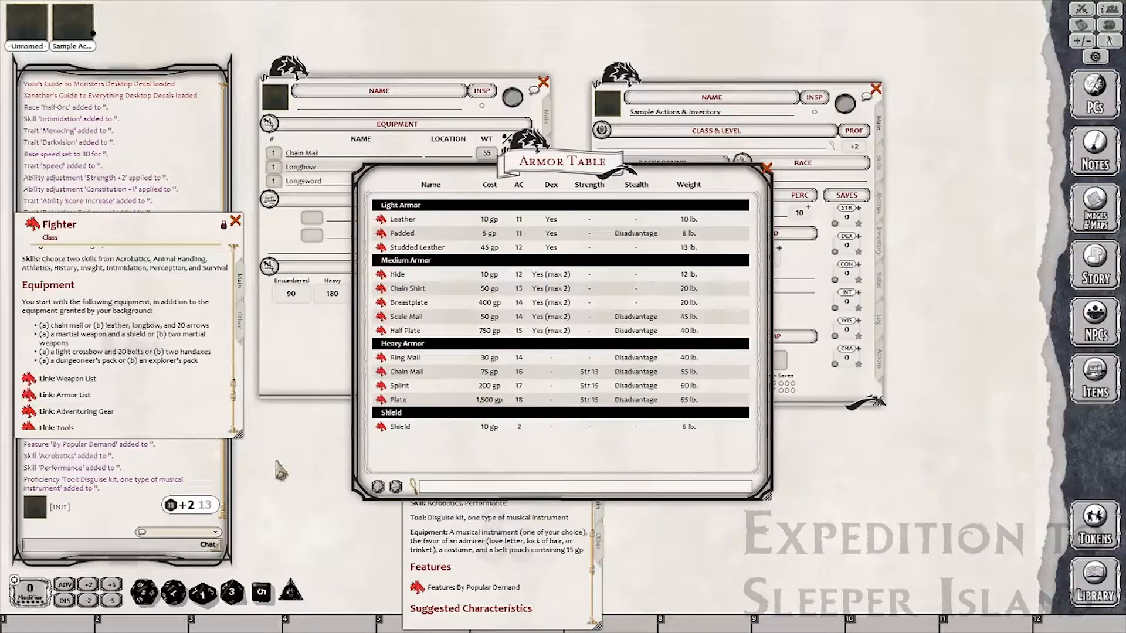
left_click(766, 169)
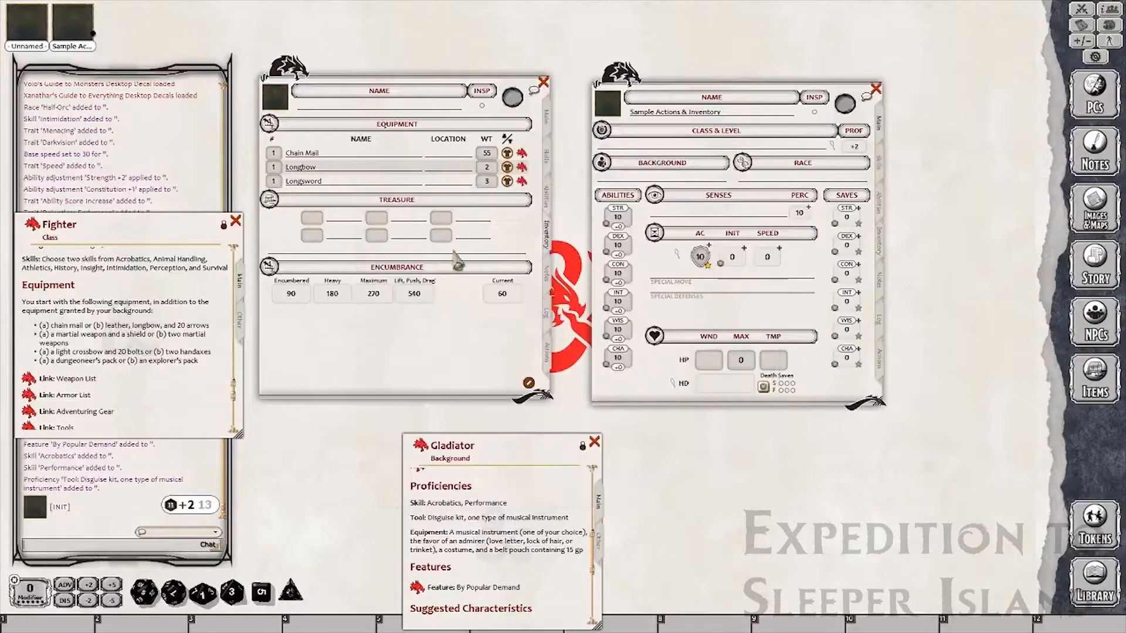
Find the Dungeoneer's Pack in the linked adventuring gear with the filter "dun" and add it to the new character's inventory.
left_click(38, 412)
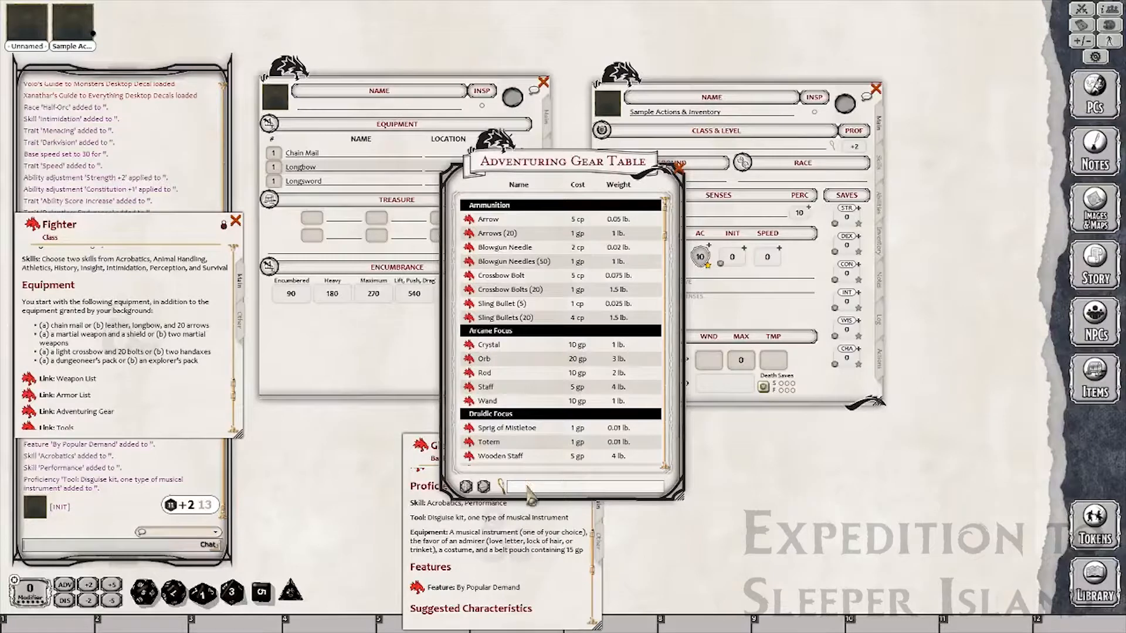
type("dun")
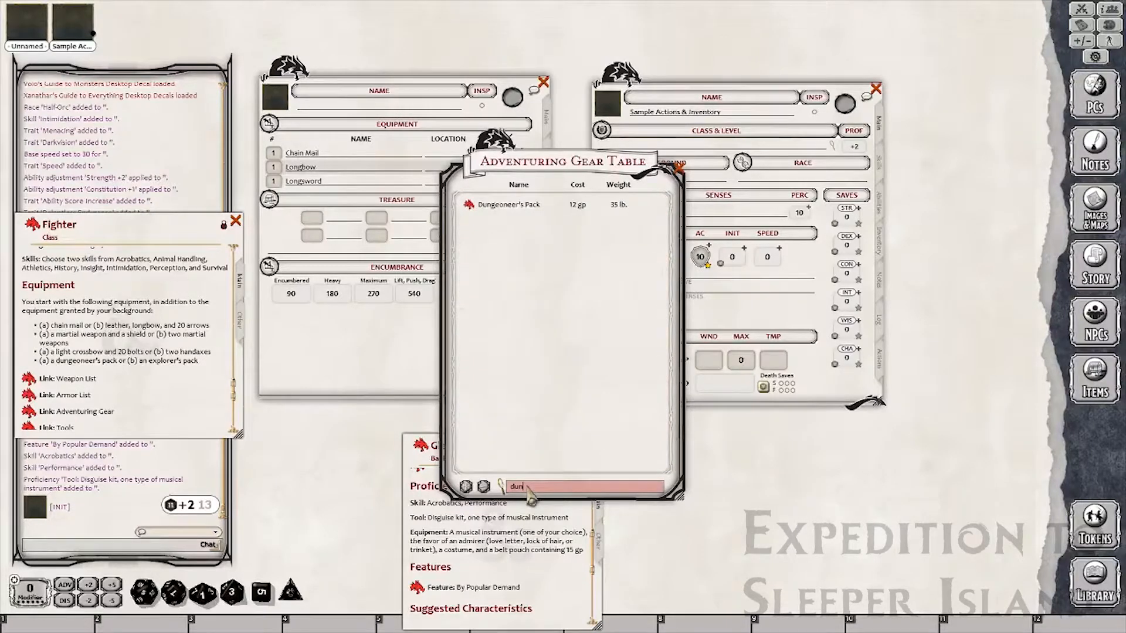
left_click_drag(473, 213, 352, 188)
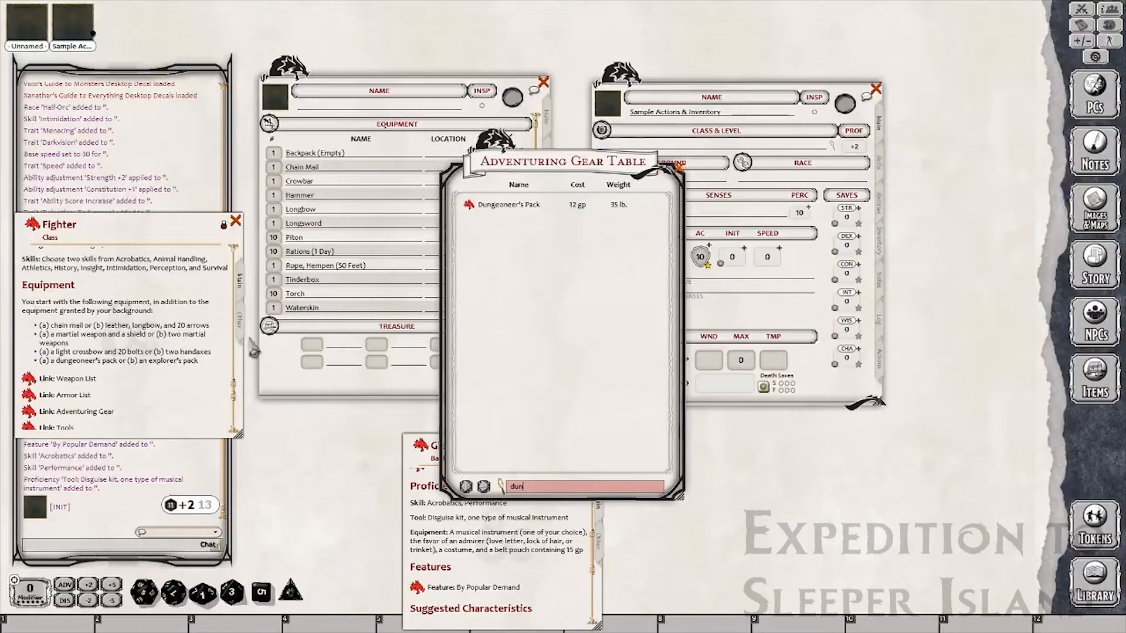
key("Escape")
Add a Horn from the musical instruments in the Fighter entry's linked tools list to the new character's inventory.
scroll(99, 393, "down", 2)
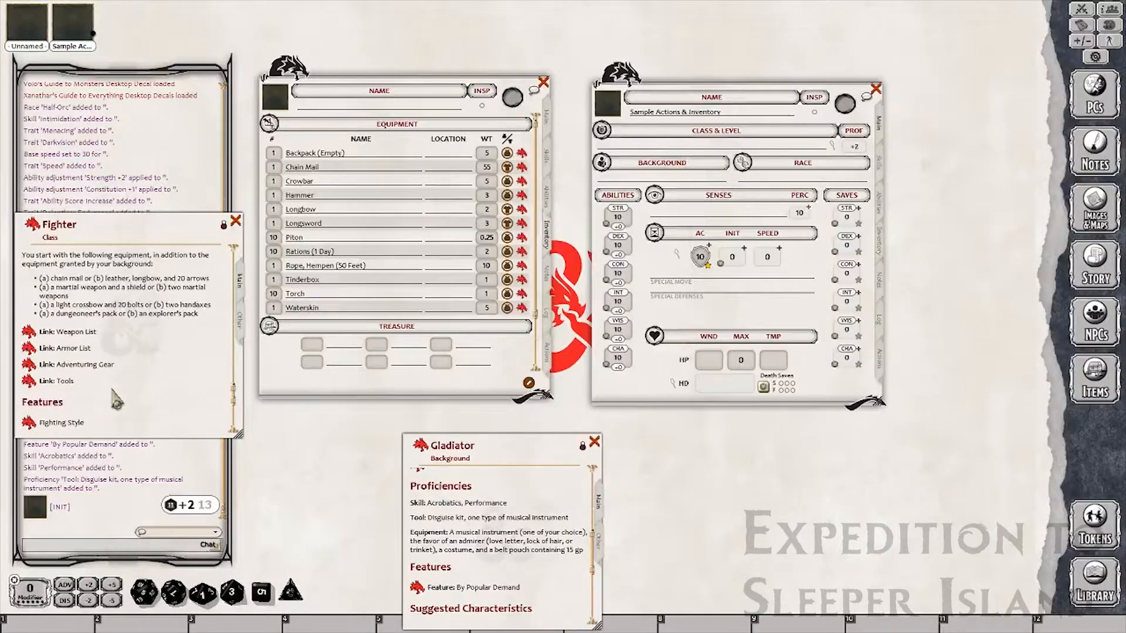
left_click(30, 382)
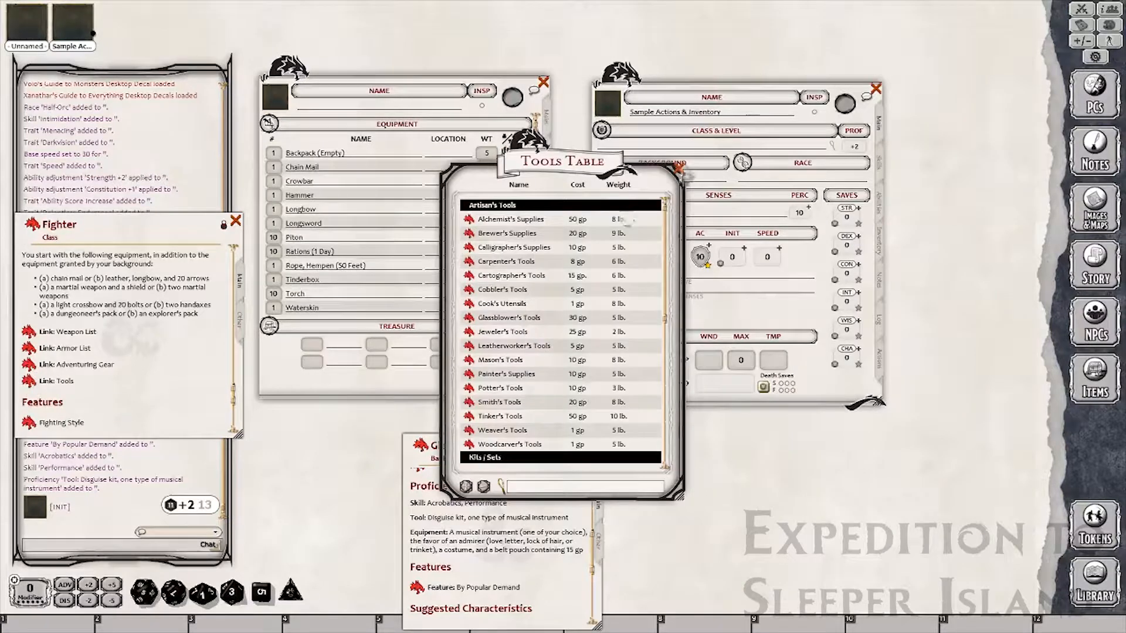
left_click(680, 168)
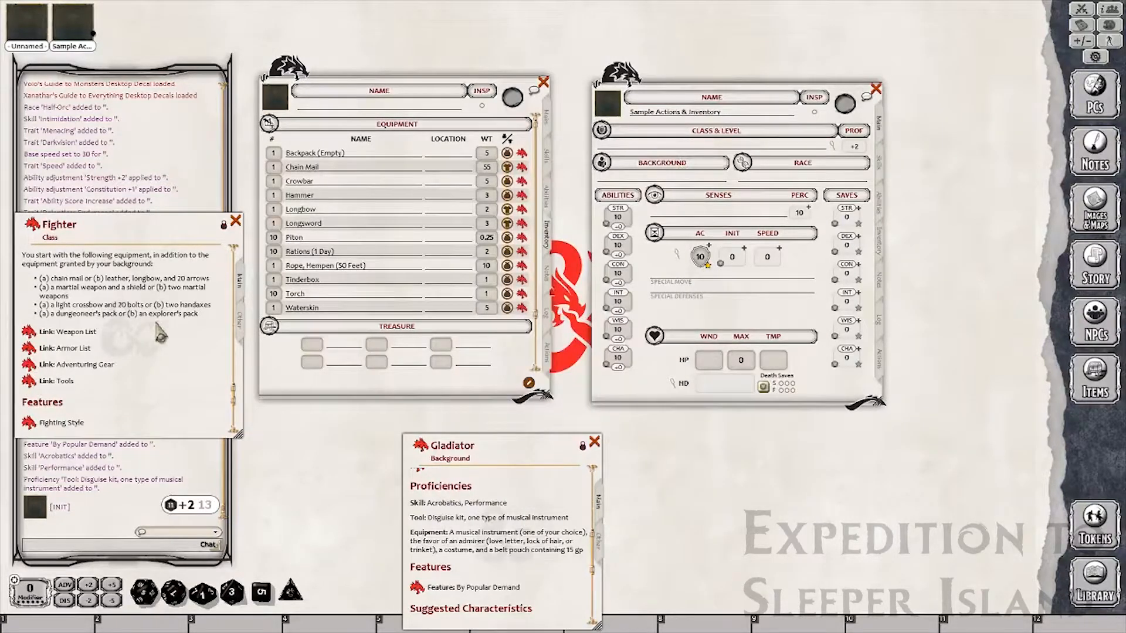
scroll(167, 352, "down", 5)
scroll(146, 409, "down", 1)
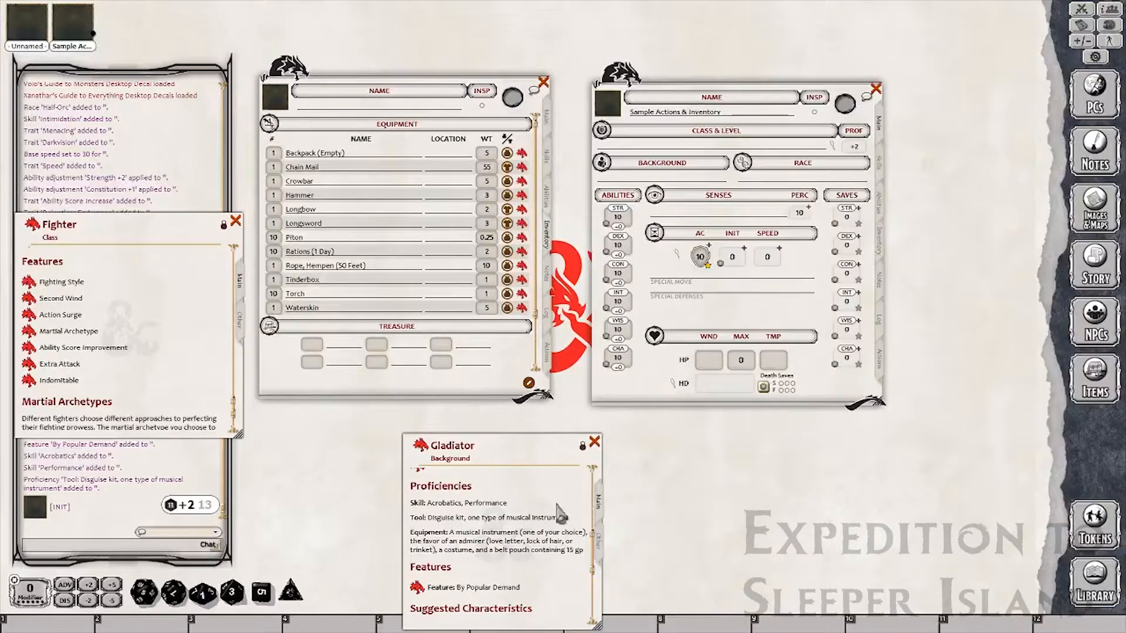
scroll(139, 391, "up", 6)
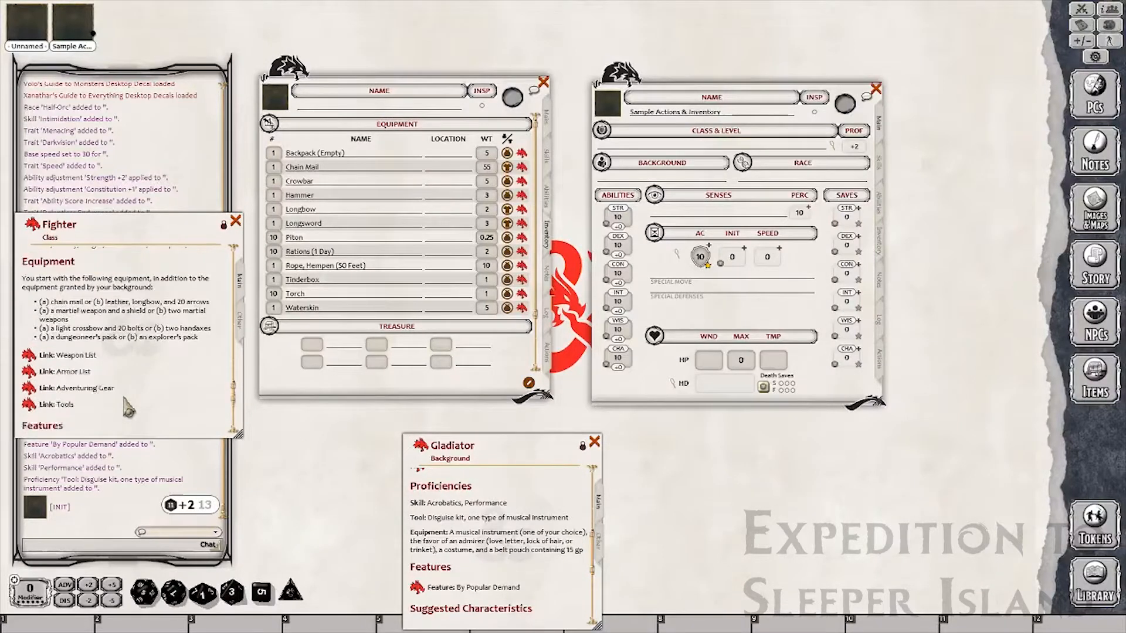
left_click(28, 404)
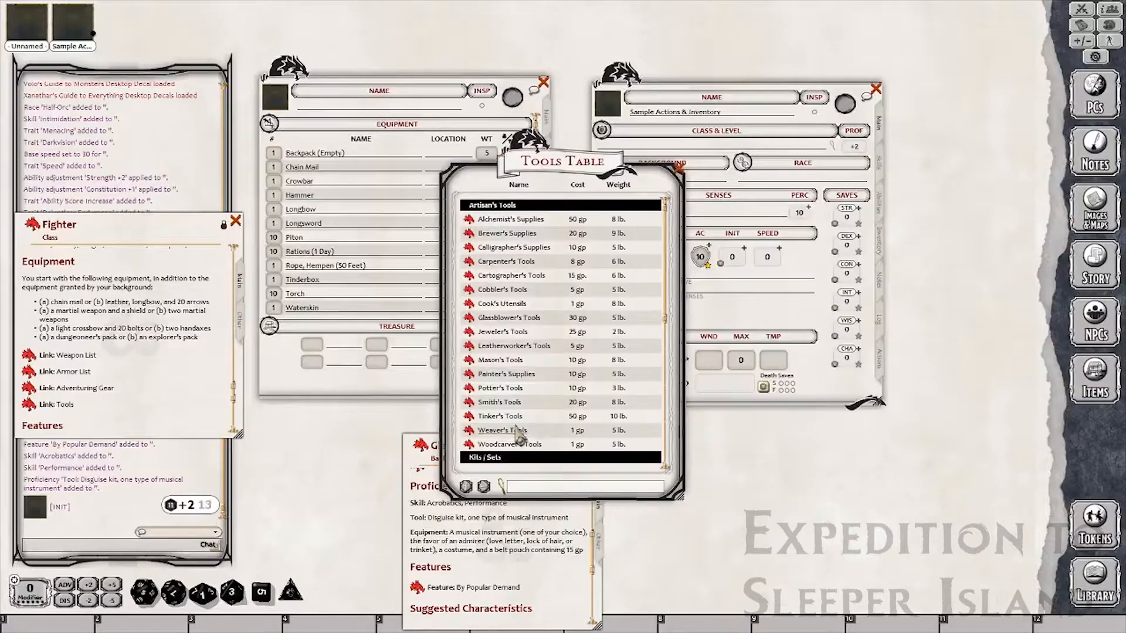
scroll(607, 311, "down", 5)
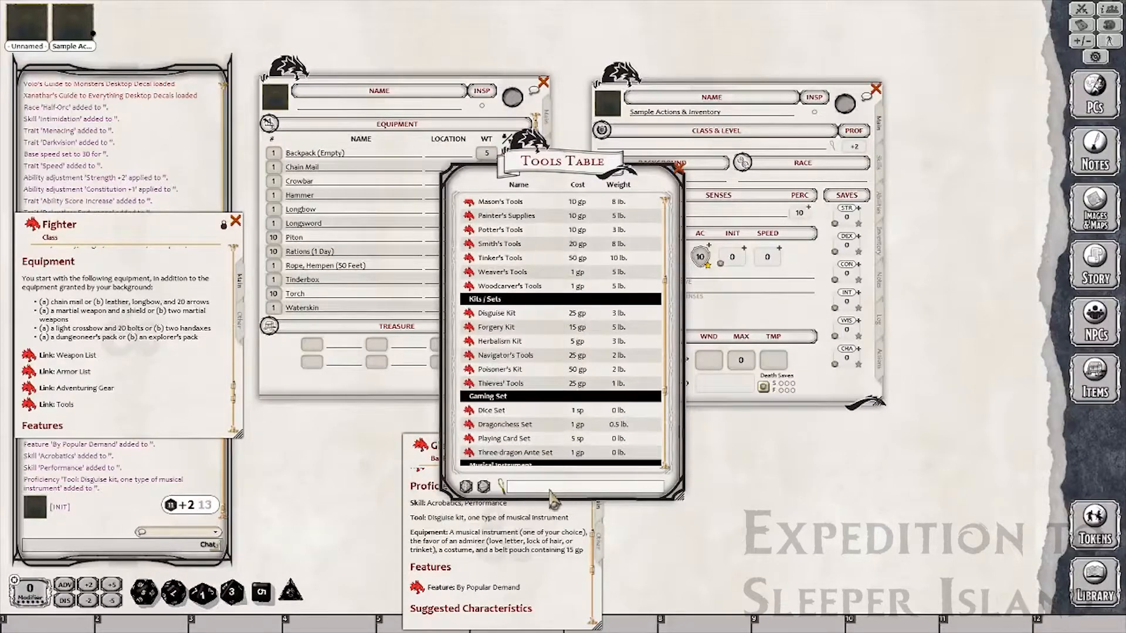
scroll(598, 372, "down", 5)
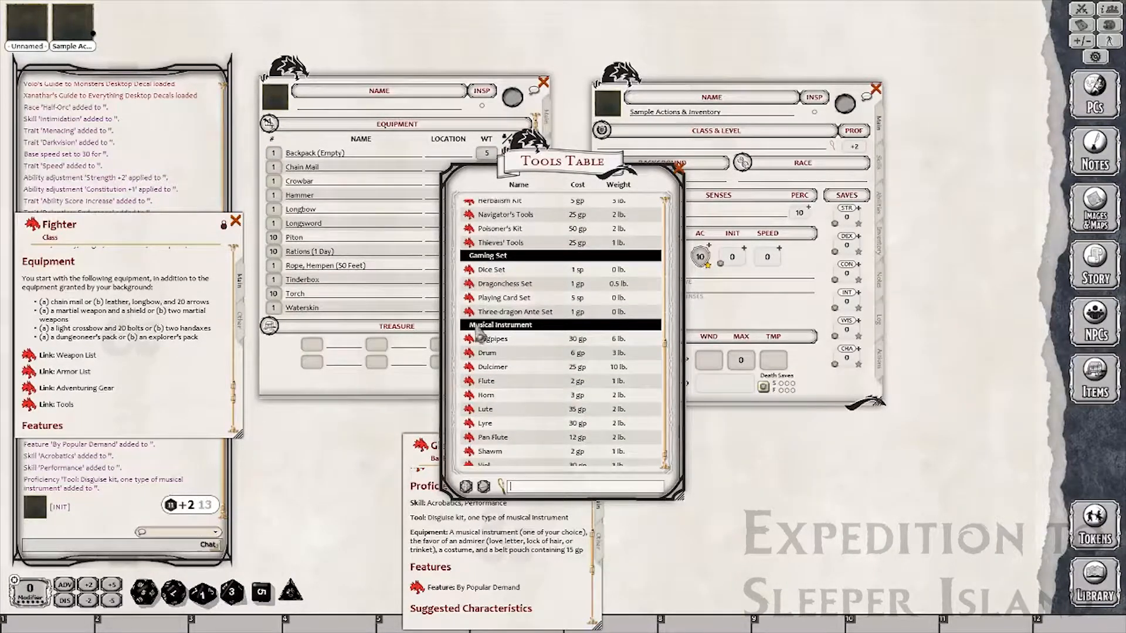
left_click_drag(473, 395, 324, 265)
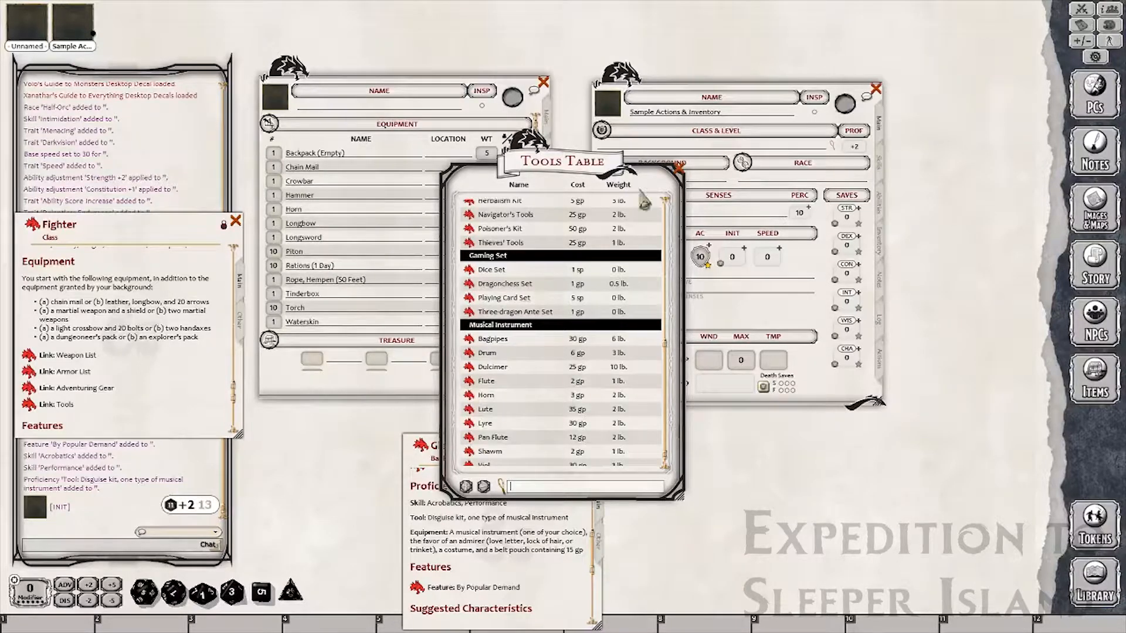
left_click(680, 171)
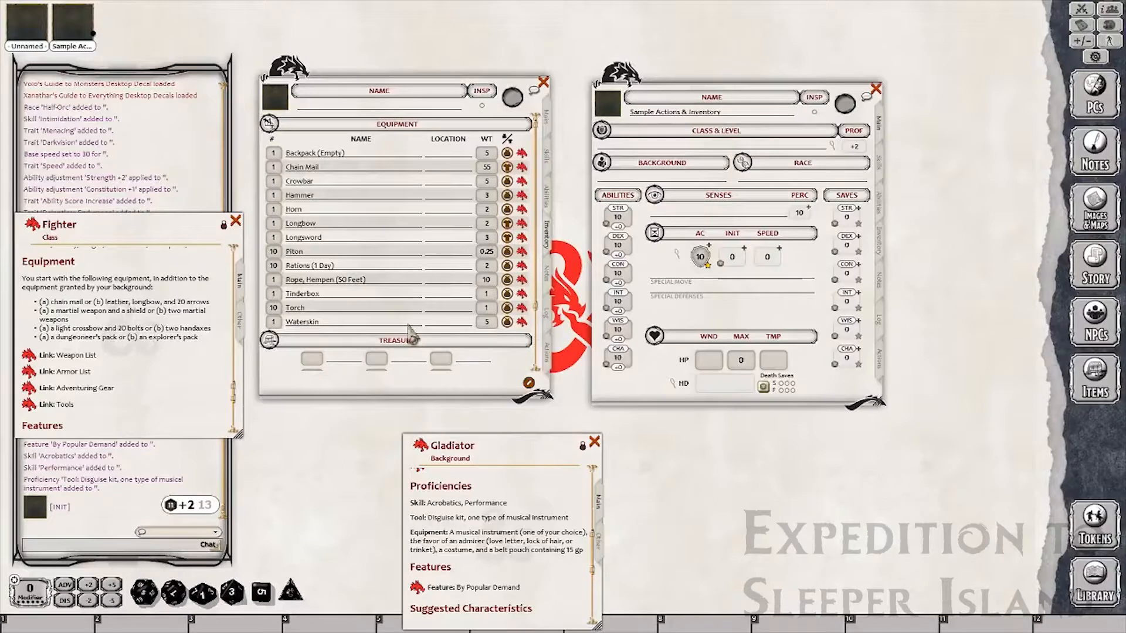
Label the first two treasure entries in the new character's inventory as Gp and PP.
scroll(411, 332, "down", 3)
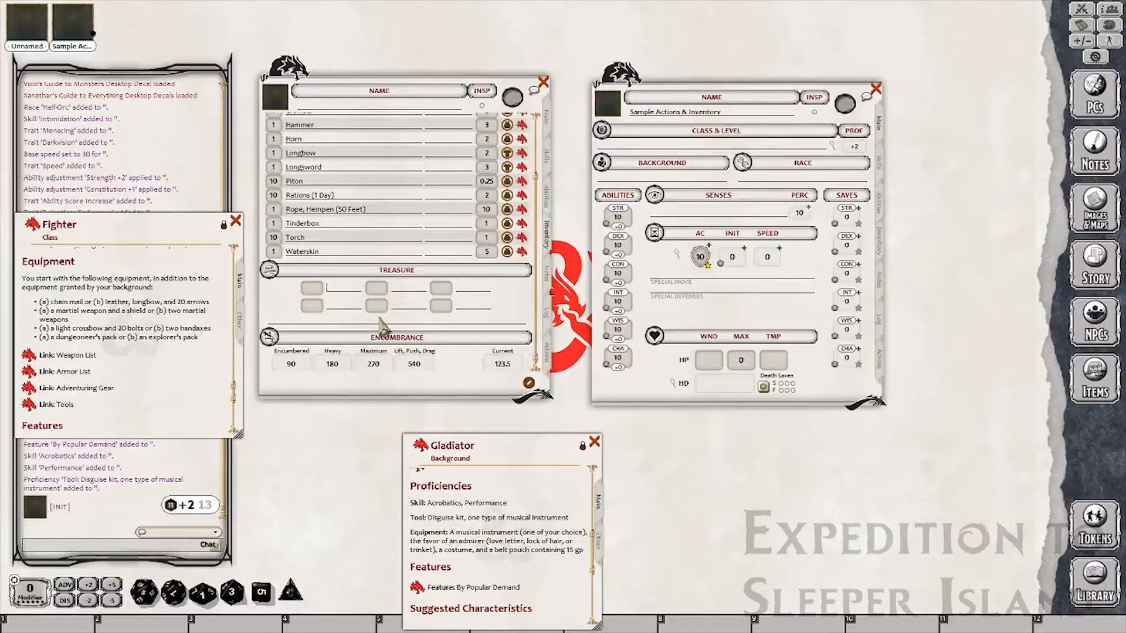
type("Gp")
key("shift")
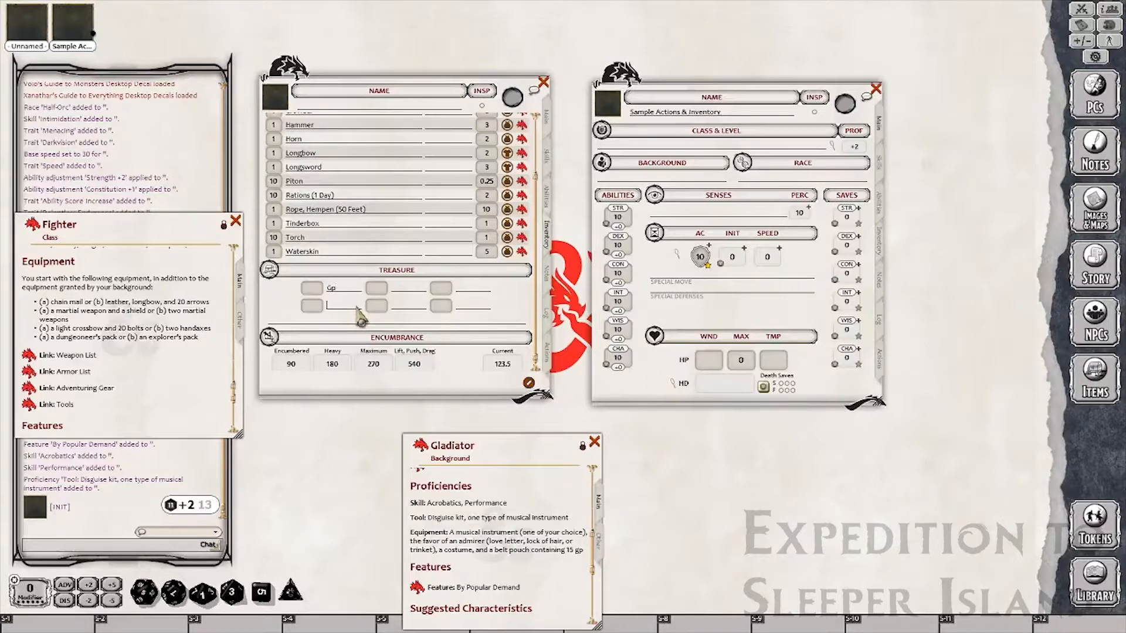
scroll(371, 297, "down", 1)
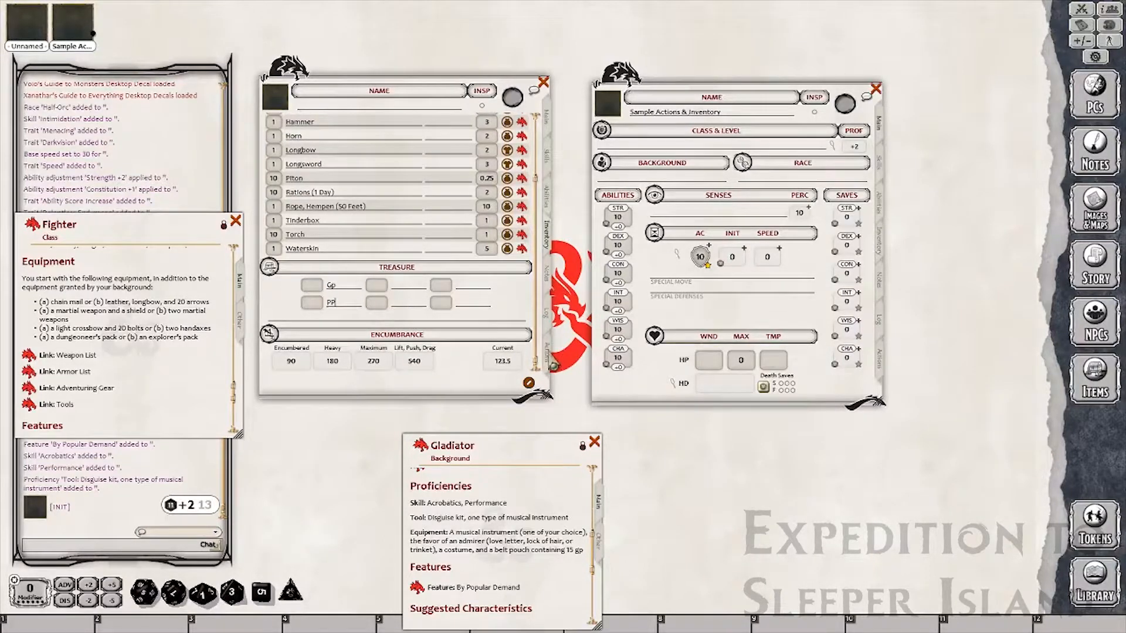
Set the Longbow's ammunition to 20 in the new character's weapon actions.
left_click(551, 358)
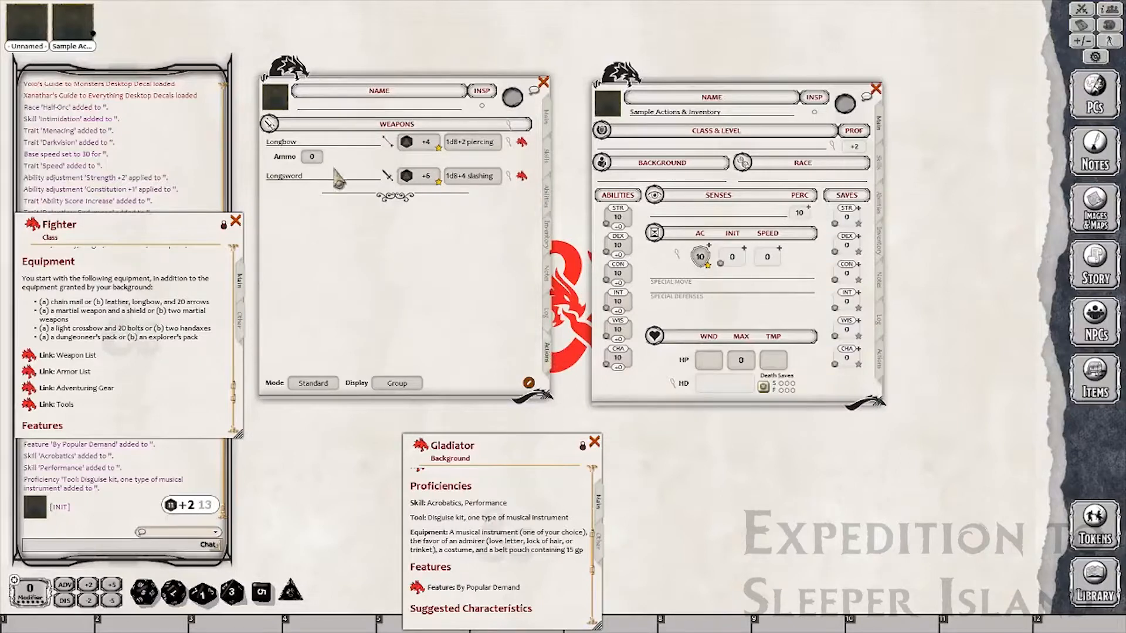
left_click(318, 160)
type("20")
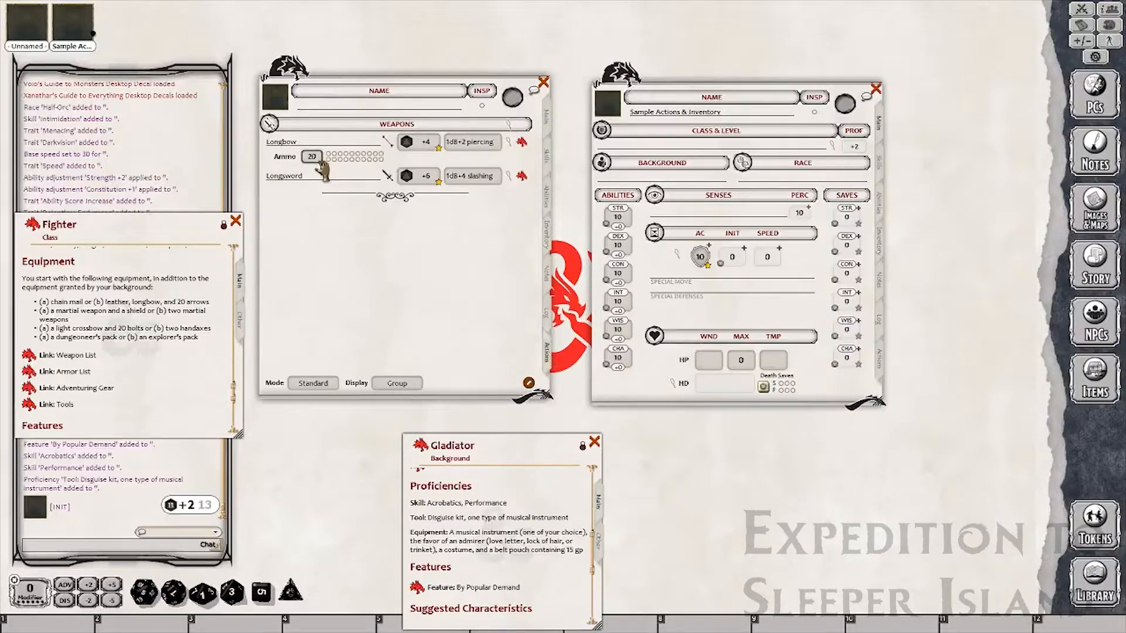
Roll the Longbow's attack and damage in the chat, moving the Fighter entry away to uncover the results.
double_click(430, 149)
left_click_drag(144, 233, 823, 461)
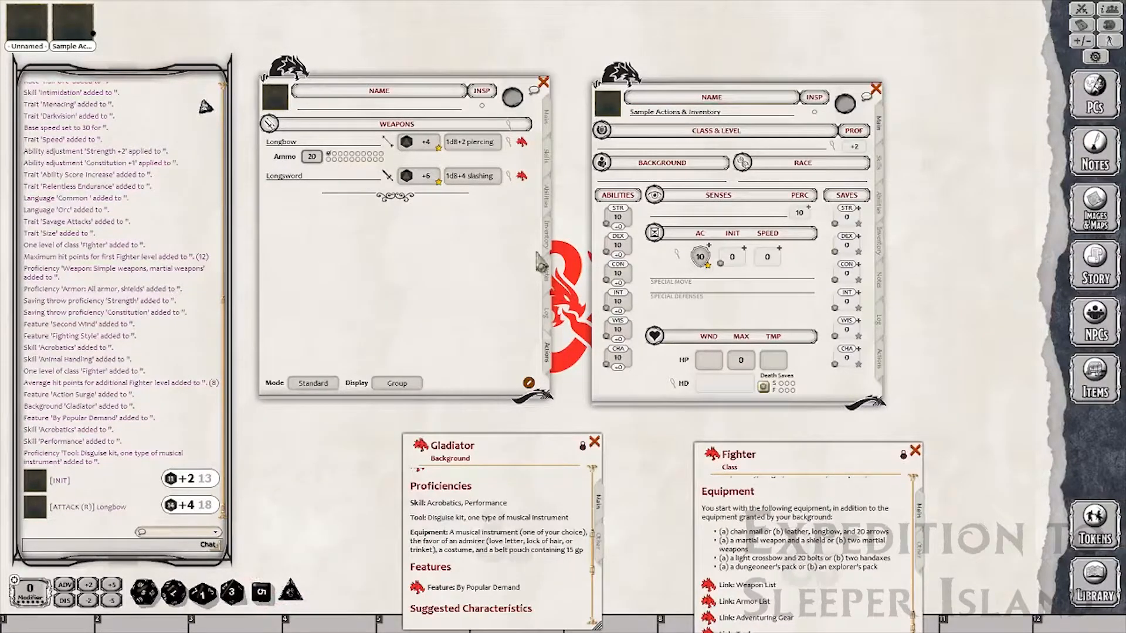
left_click_drag(463, 146, 111, 319)
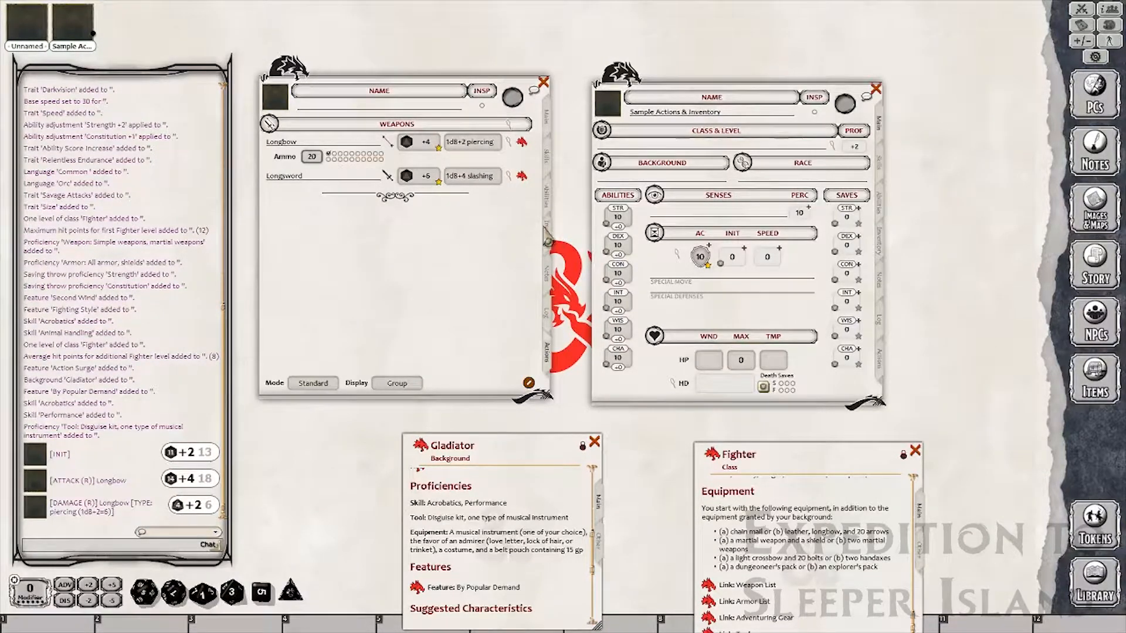
Rename the Fighting Style feature on the new character's abilities page to "Fighting Style (Defense)".
left_click(550, 199)
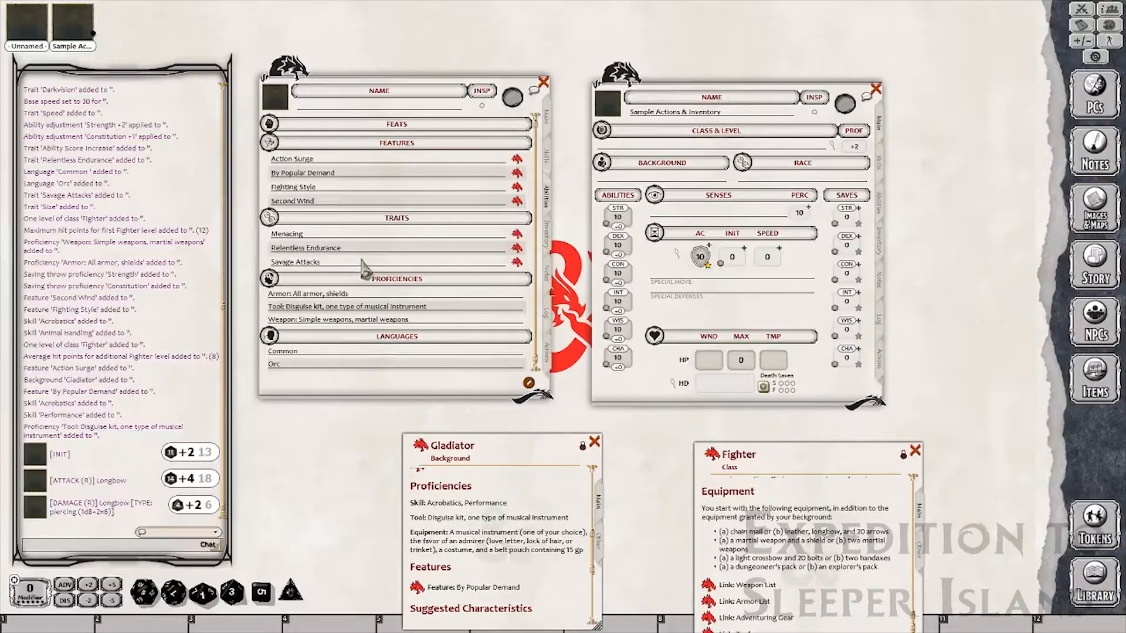
left_click(329, 185)
type("(")
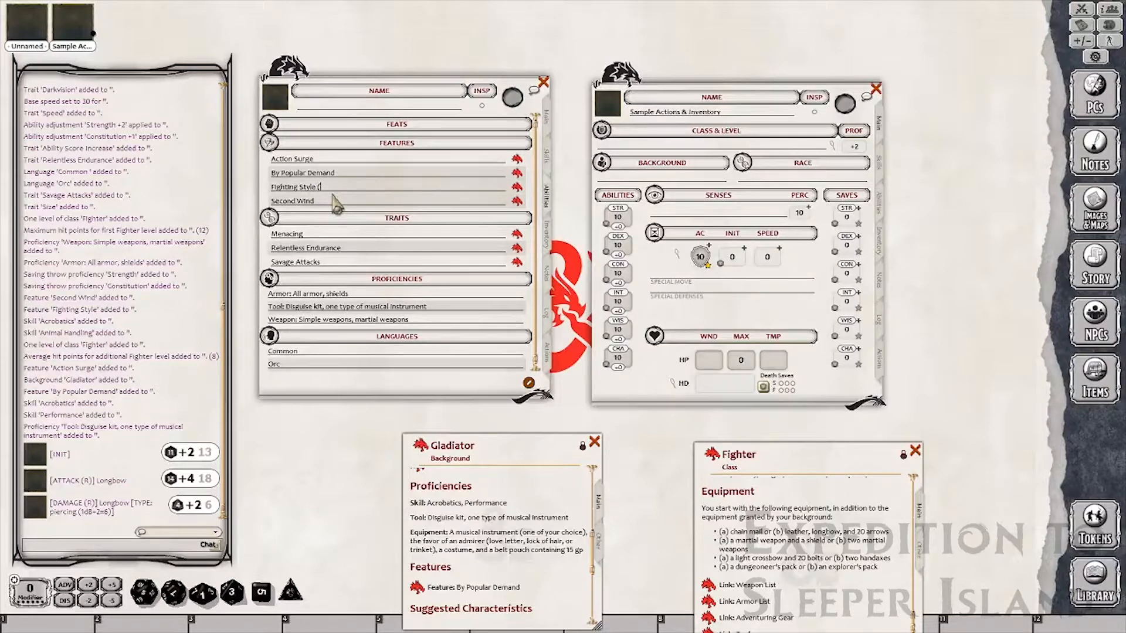
type("Defense)")
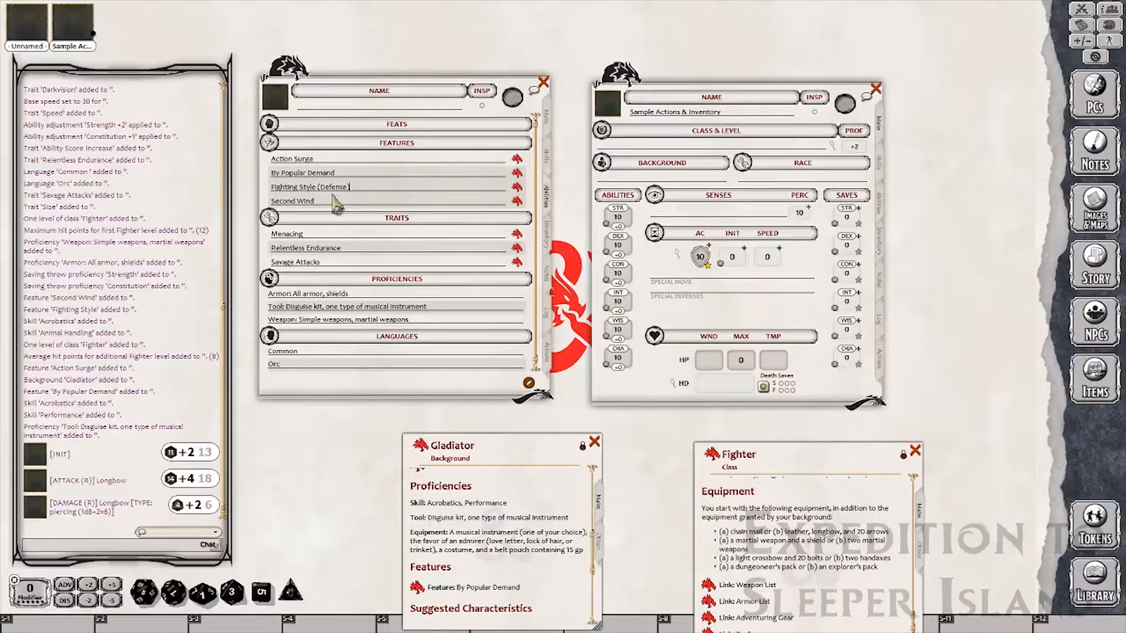
Add a miscellaneous armor bonus of 1 to the new character's armor class calculation.
left_click(548, 131)
left_click(346, 251)
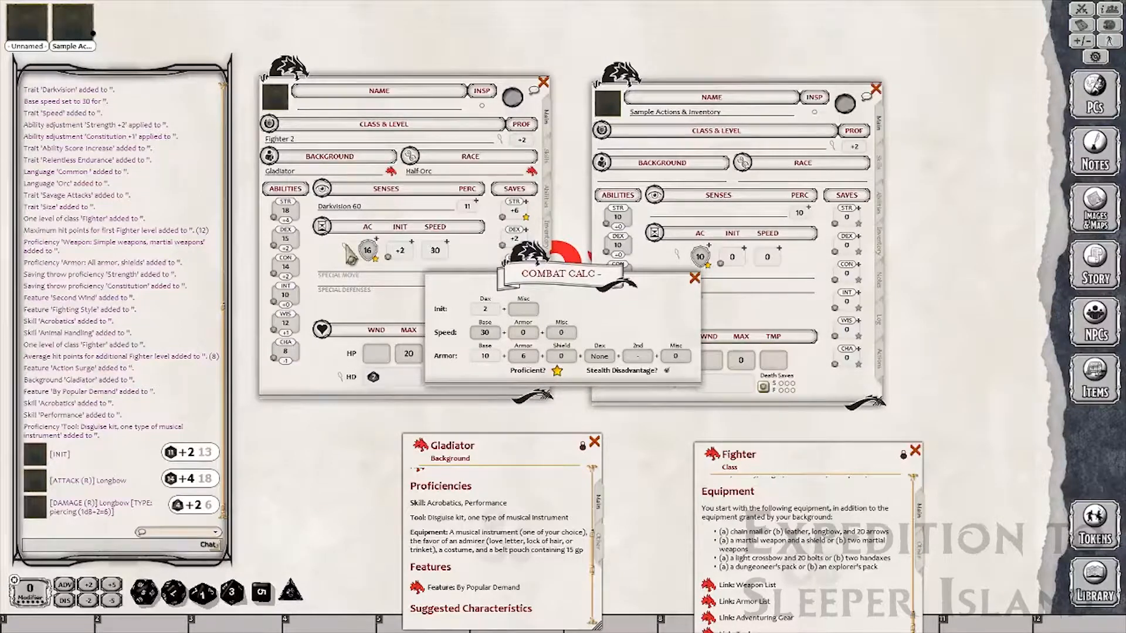
left_click(676, 356)
type("1")
left_click(694, 279)
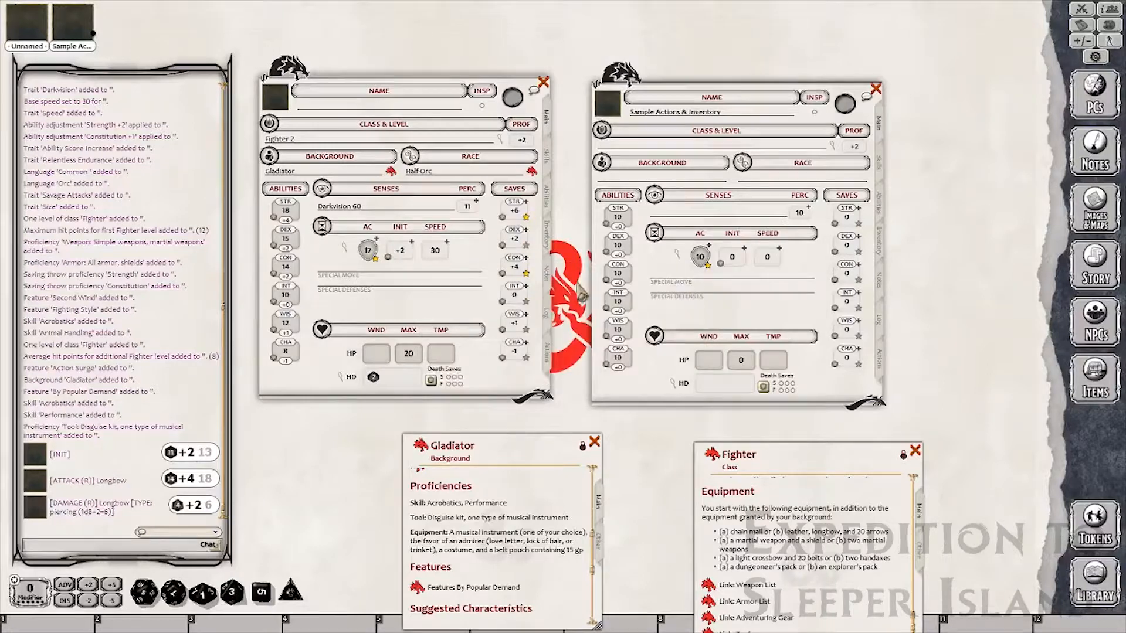
Set the extra critical dice to 1 for both melee and ranged weapons, and return to the character's features and traits.
left_click(550, 368)
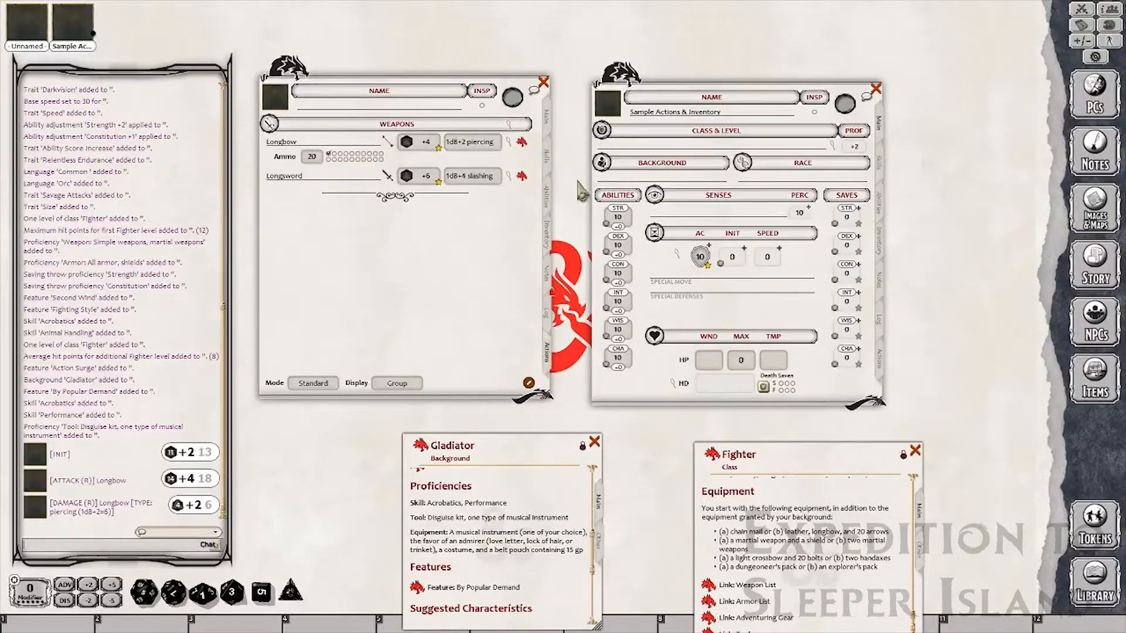
left_click(549, 200)
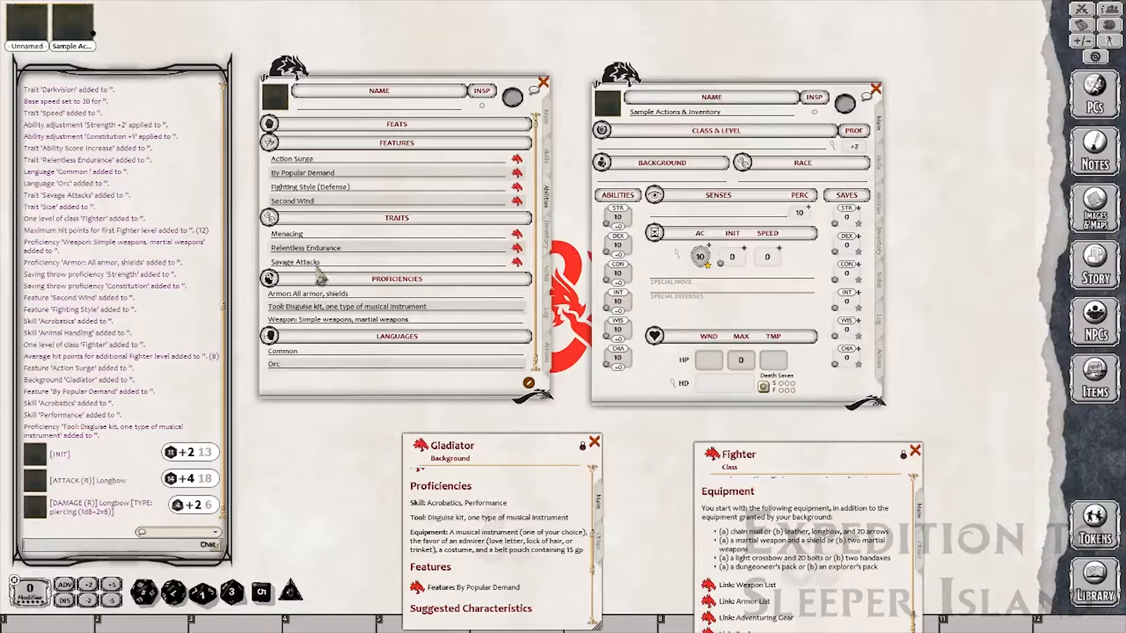
left_click(548, 353)
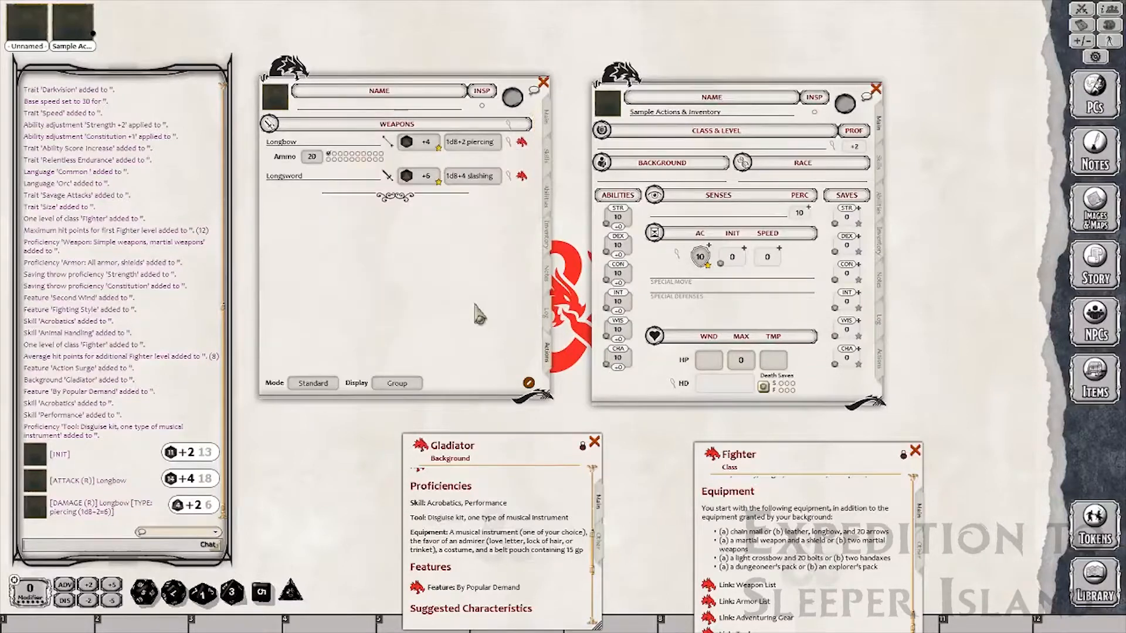
left_click(510, 125)
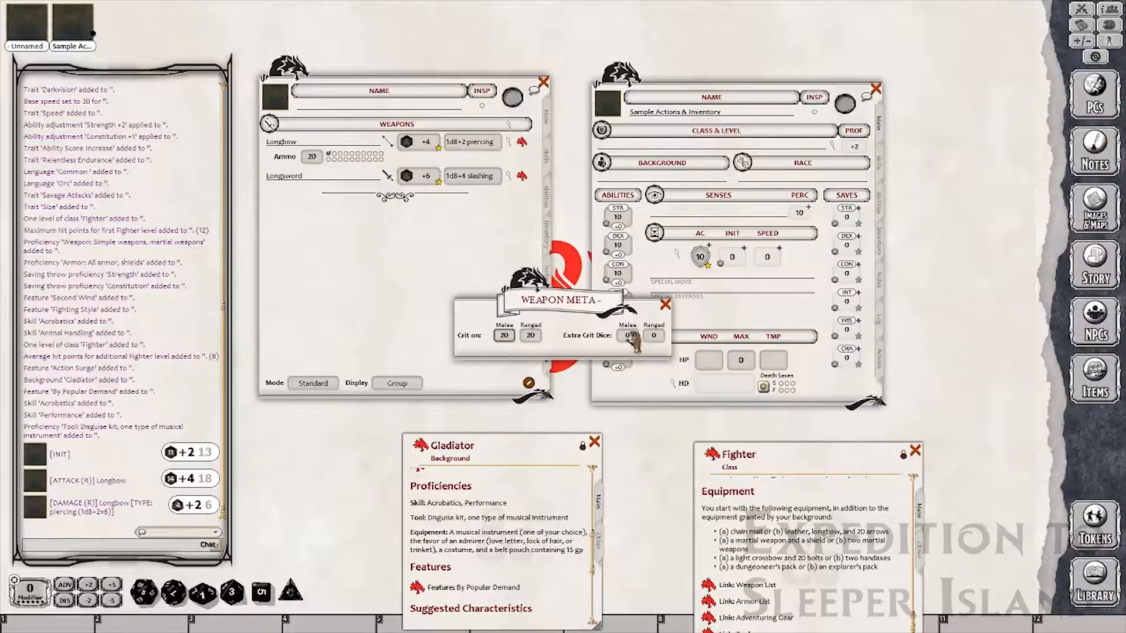
left_click(629, 335)
type("1")
left_click(654, 336)
type("1")
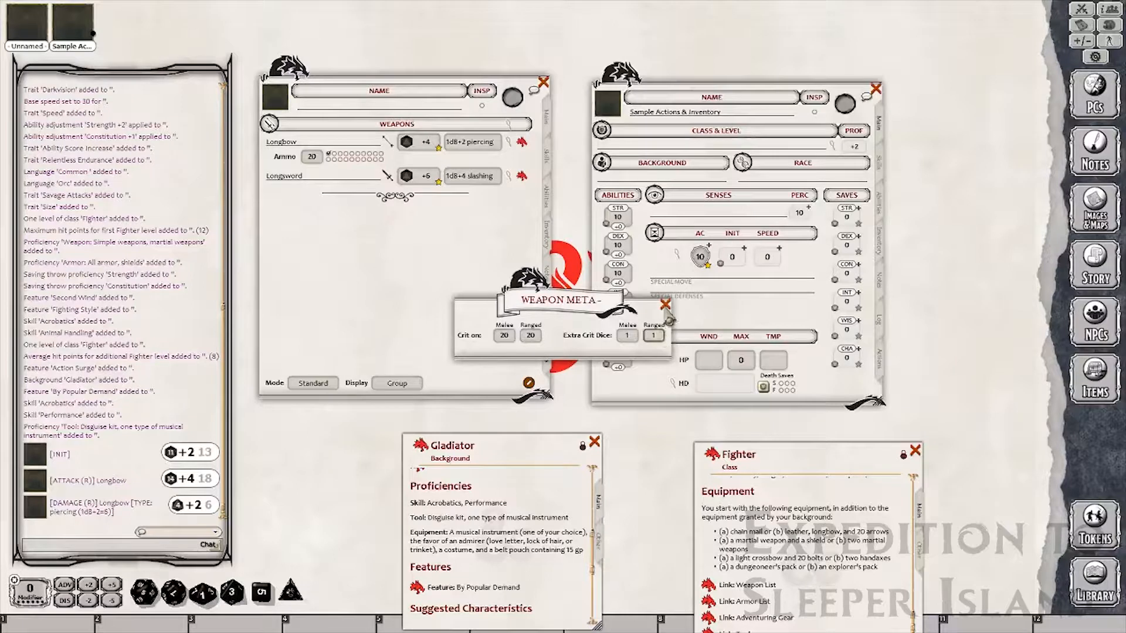
left_click(665, 304)
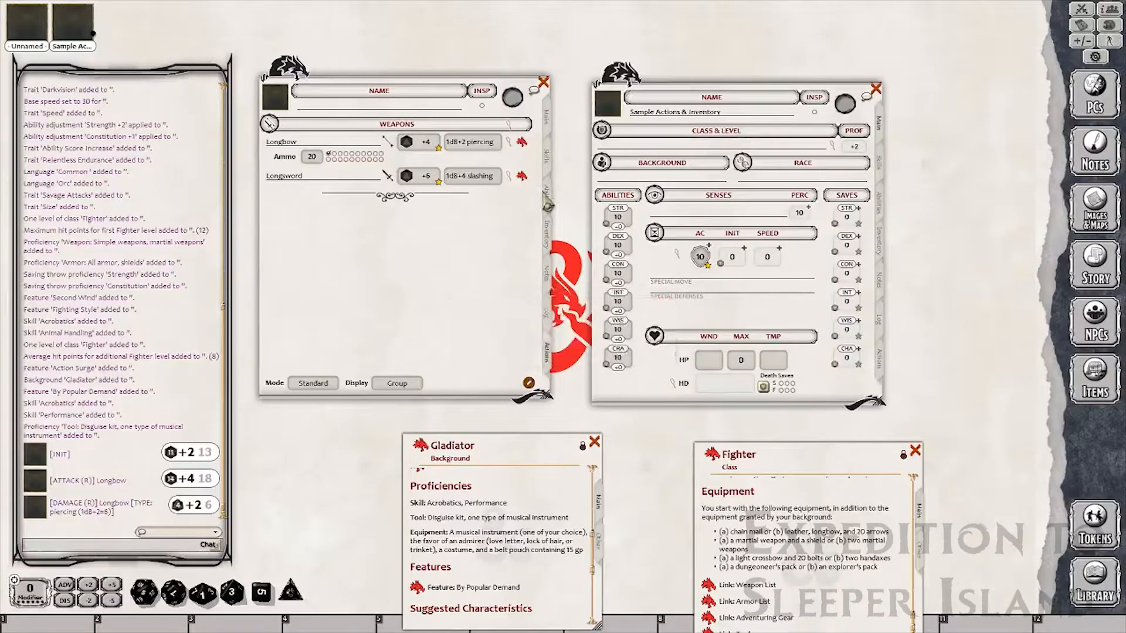
left_click(547, 196)
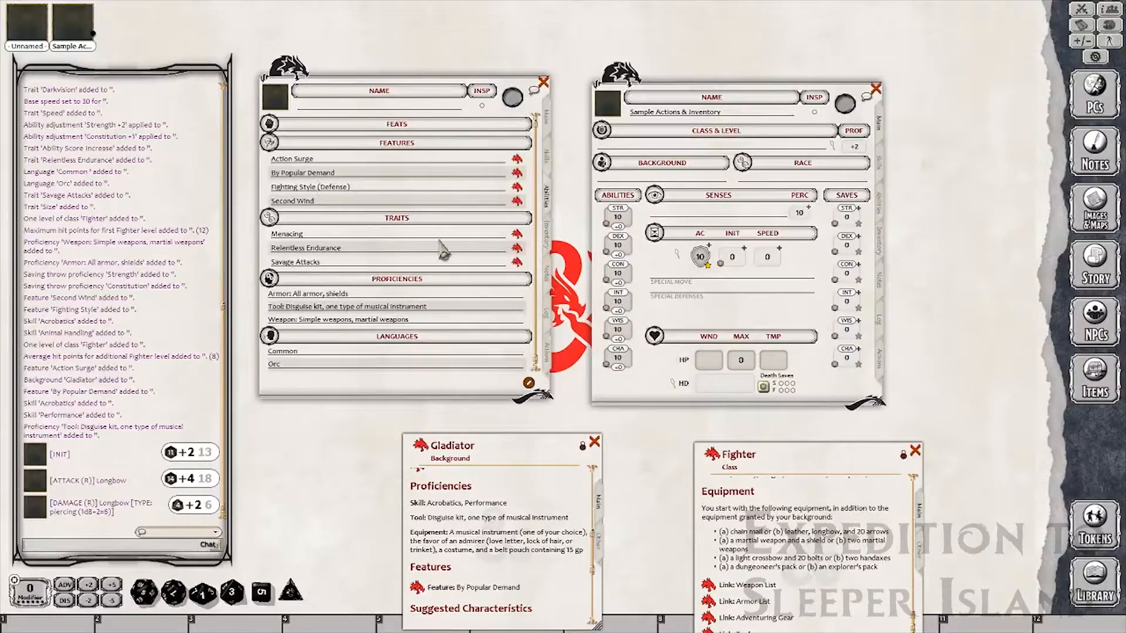
Read the description of the new character's Savage Attacks trait and close it.
left_click(518, 263)
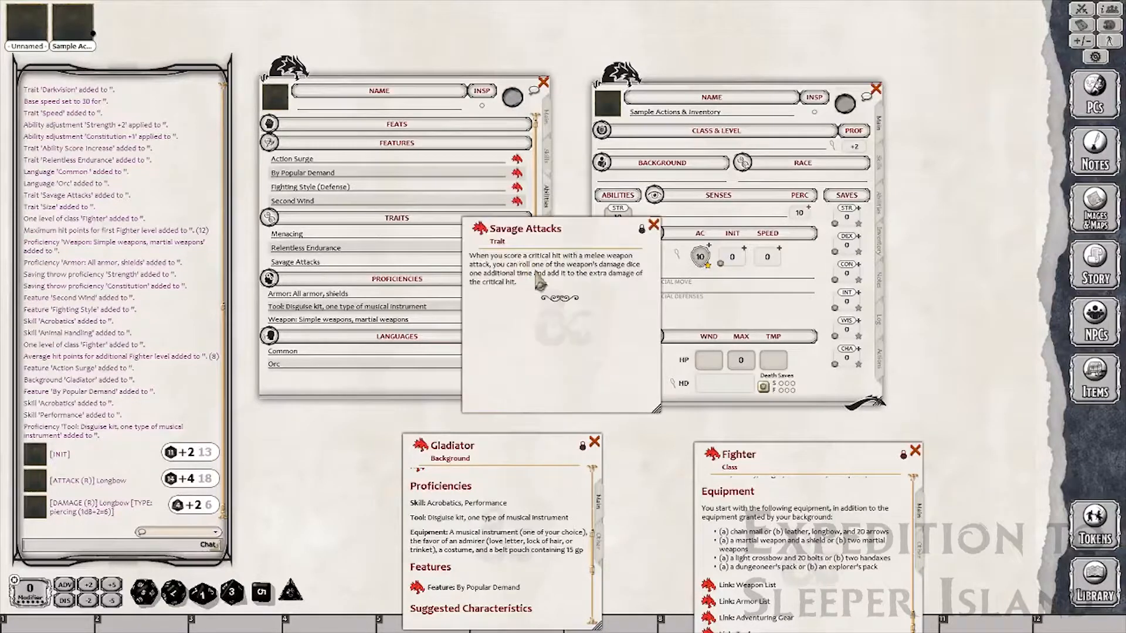
left_click(653, 225)
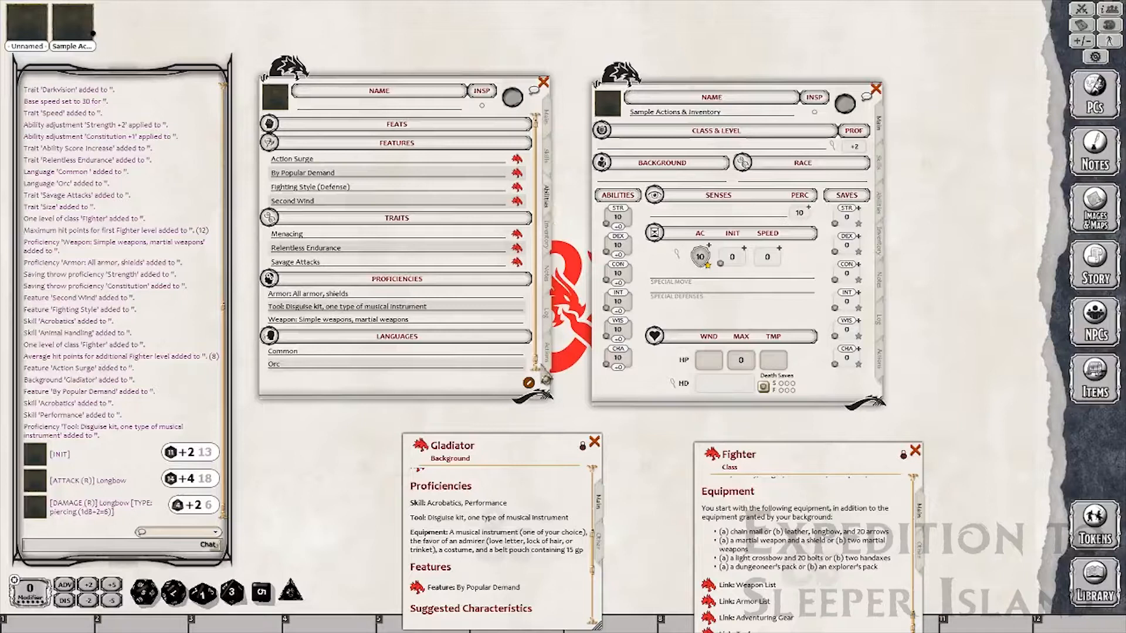
Add three blank powers to the new character's actions page.
left_click(549, 359)
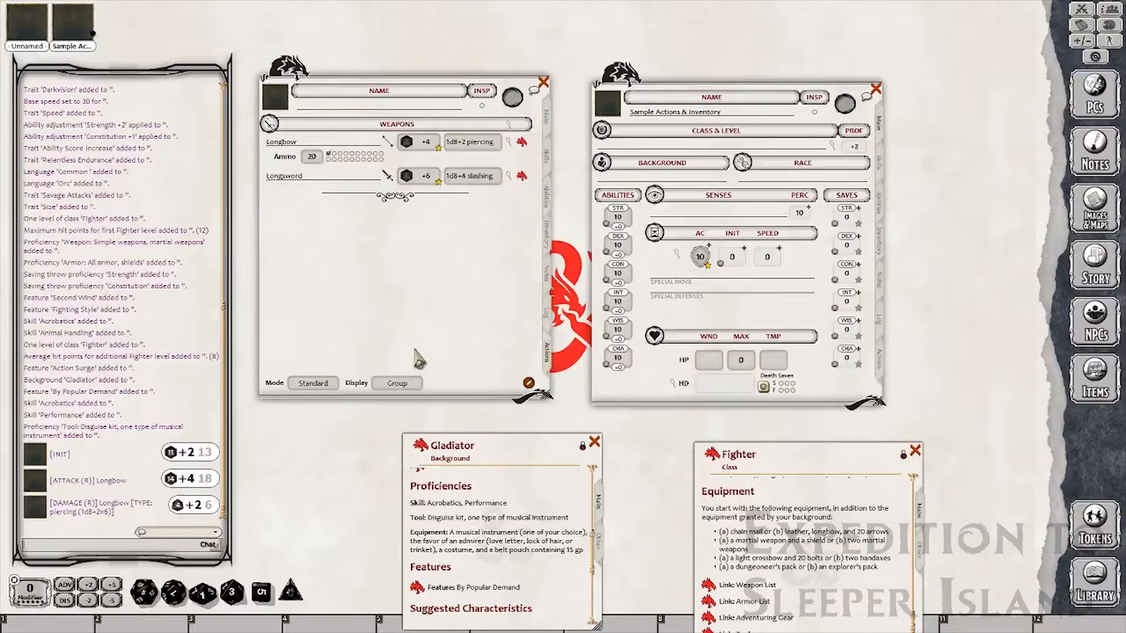
right_click(363, 235)
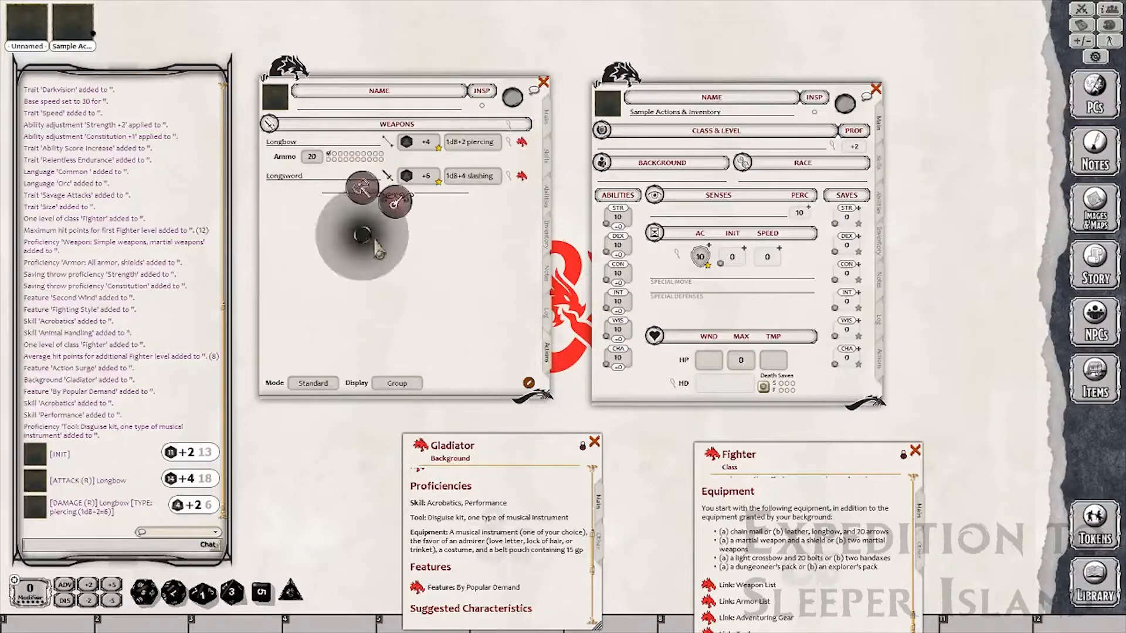
left_click(454, 340)
left_click(528, 383)
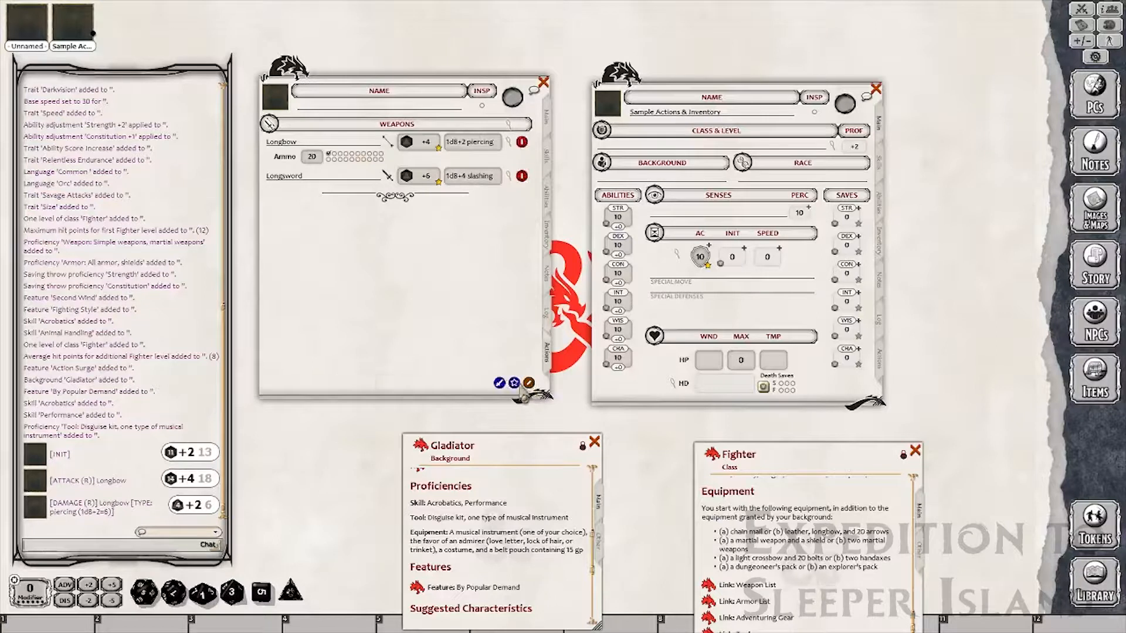
left_click(514, 384)
left_click(515, 385)
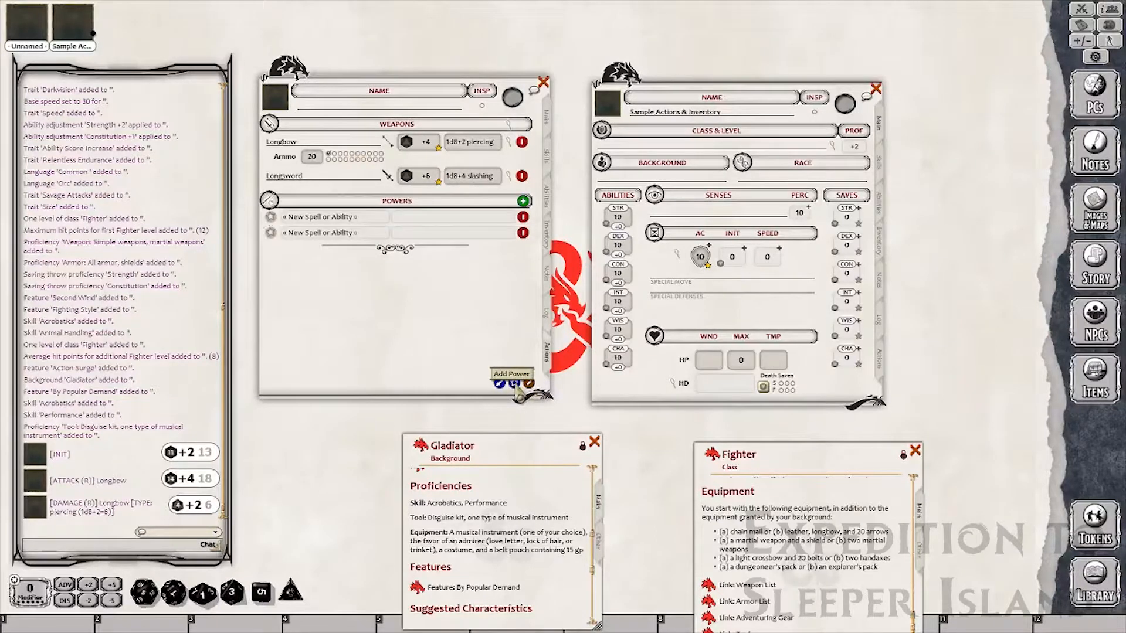
left_click(515, 384)
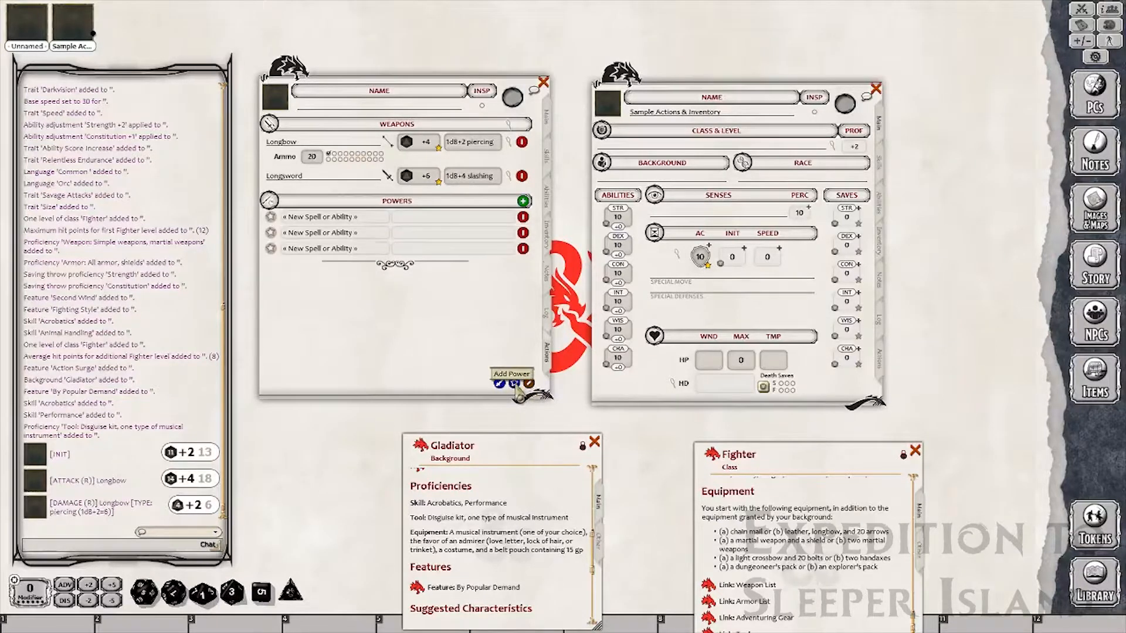
Assign one blank power to a group named "Items" and another to a group named "Half-Orc Racials".
left_click(433, 224)
type("Items")
left_click(418, 237)
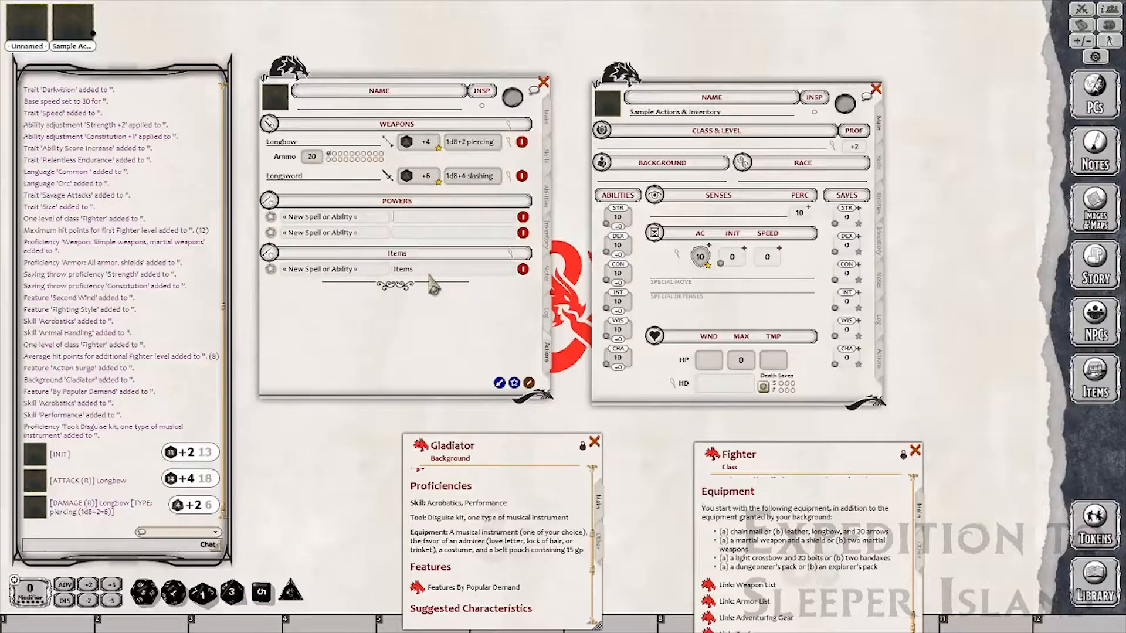
type("Half")
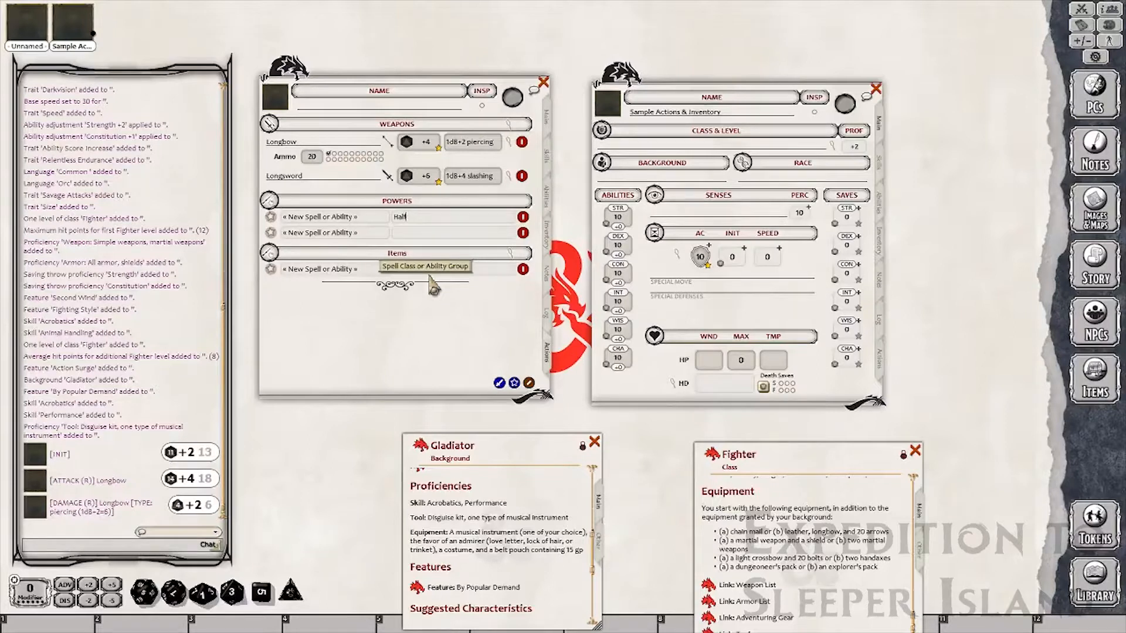
type("-Orc Racials")
key("Return")
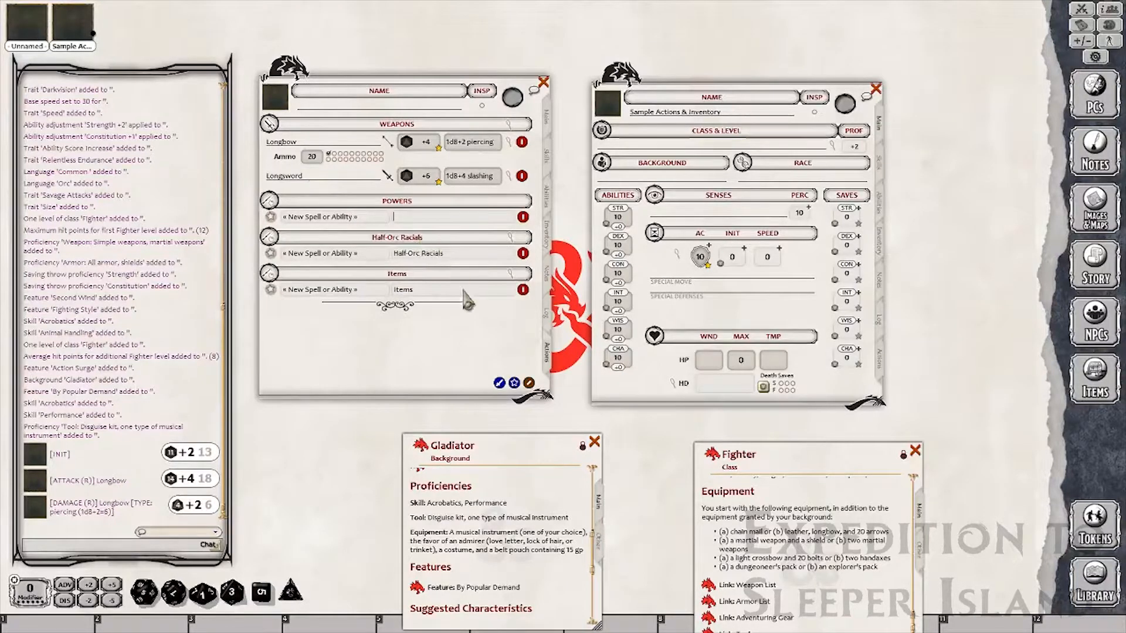
Assign the remaining ungrouped power to "Regular Actions", and put one more blank power in a group named "Fighter".
type("Rea")
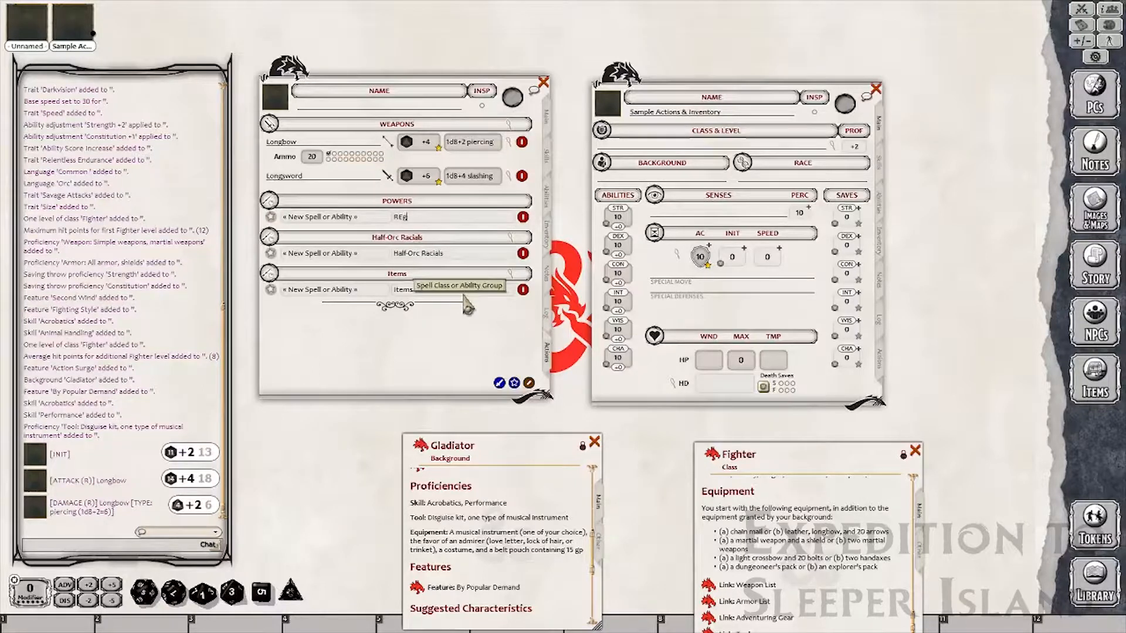
type("ular Actions")
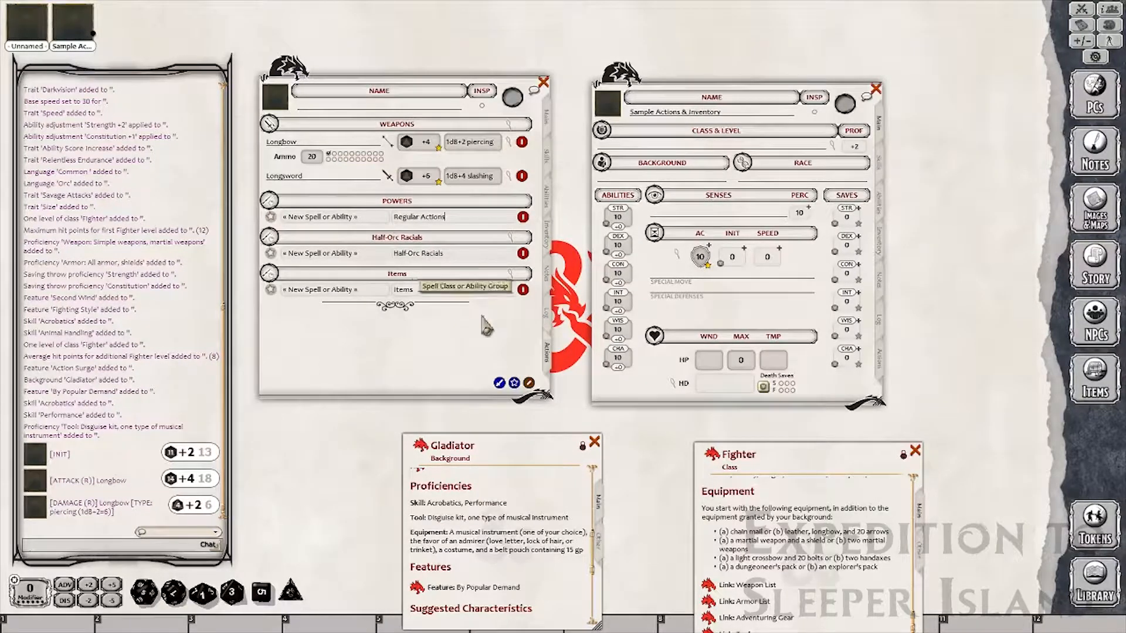
key("Return")
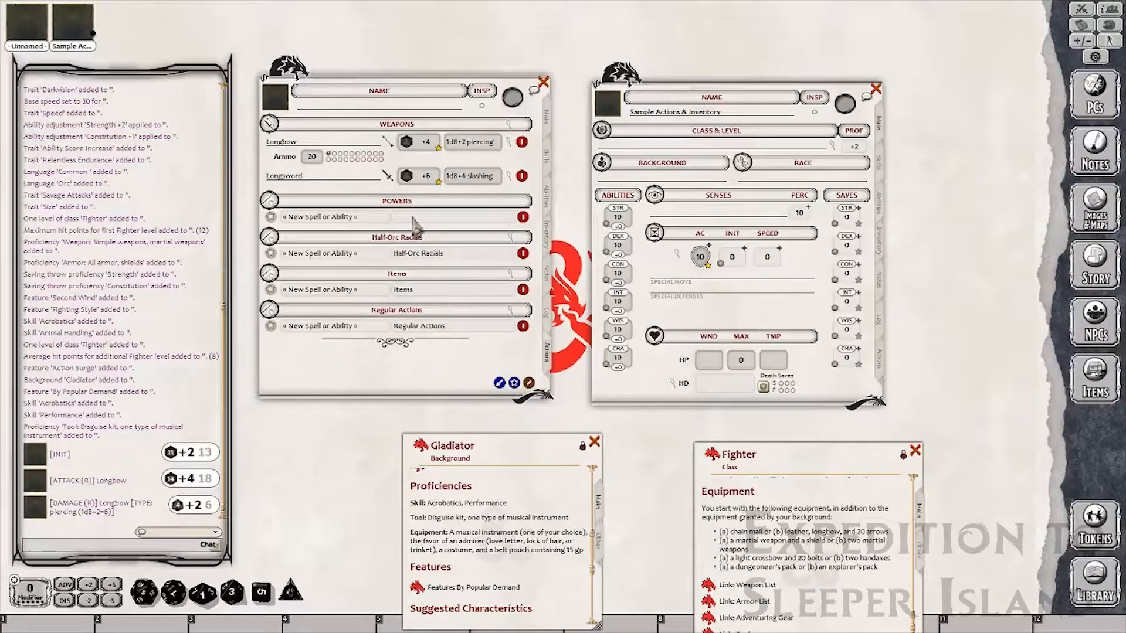
type("Fighter")
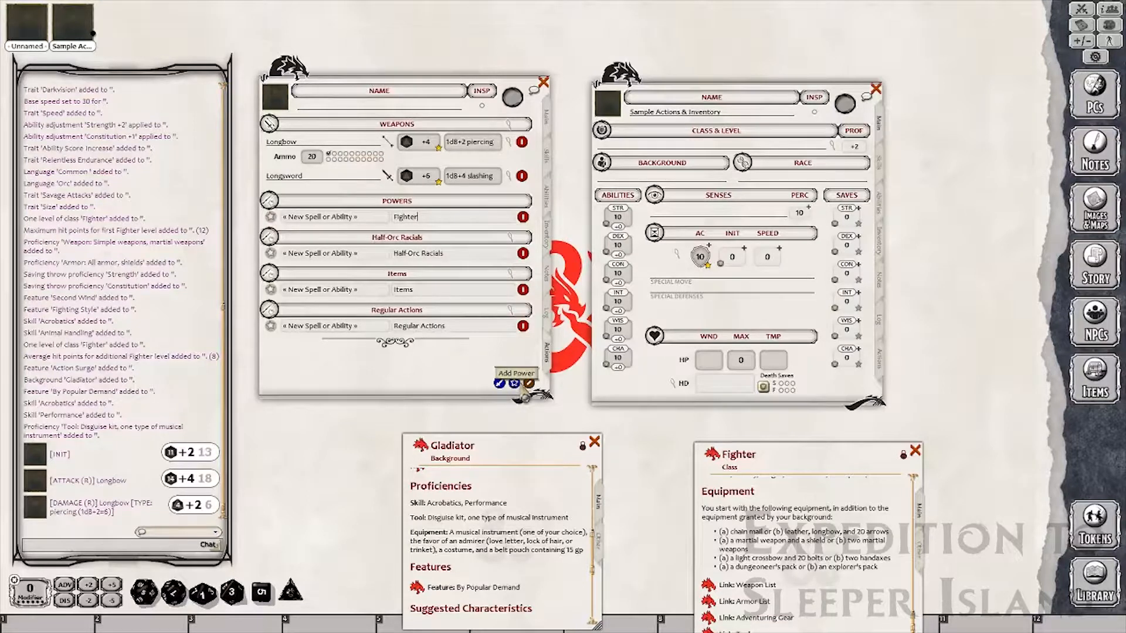
left_click(343, 290)
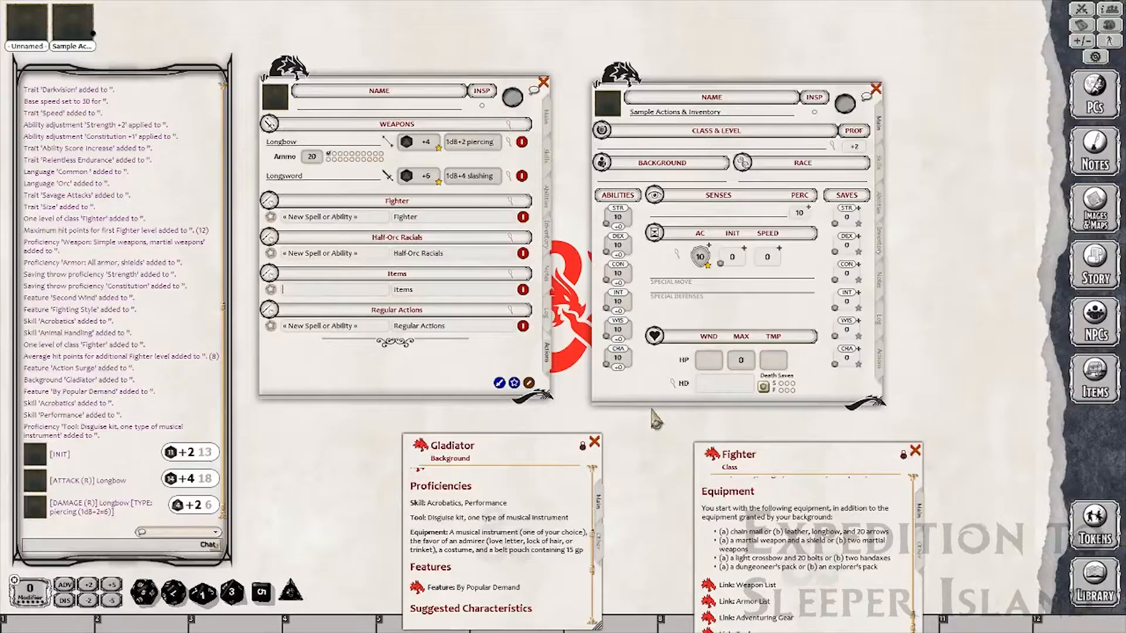
Close the Gladiator and Fighter reference entries and show the inventories of both characters.
left_click(596, 444)
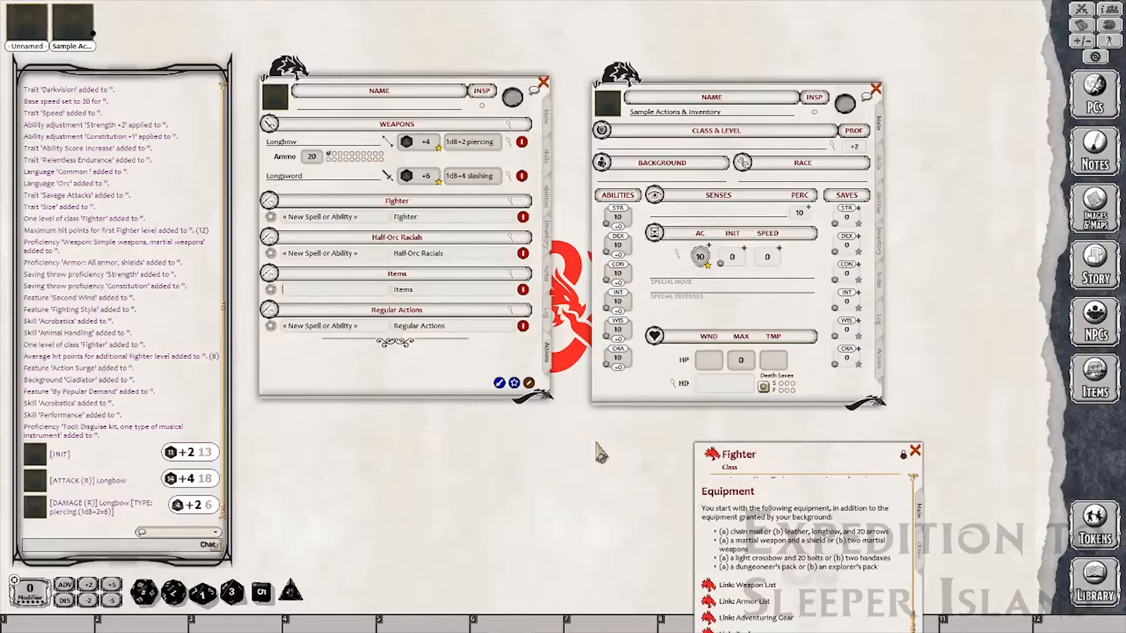
left_click(915, 451)
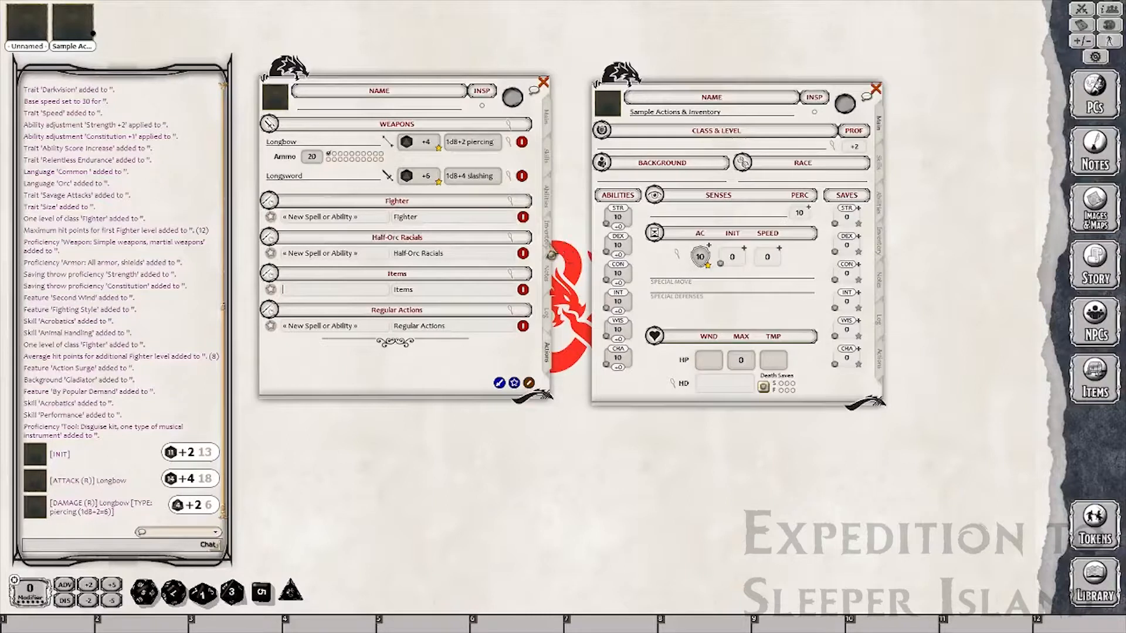
left_click(550, 254)
left_click(885, 261)
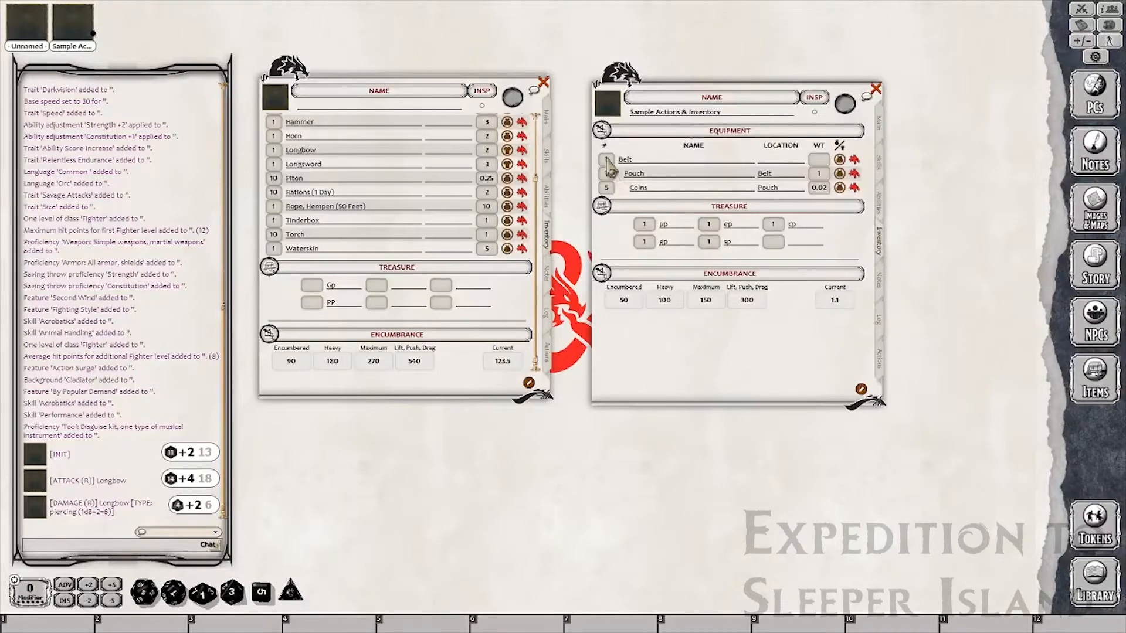
Copy the Belt, Pouch and Coins from the Sample Actions & Inventory character into the new character's equipment.
scroll(608, 174, "up", 1)
left_click_drag(853, 158, 436, 176)
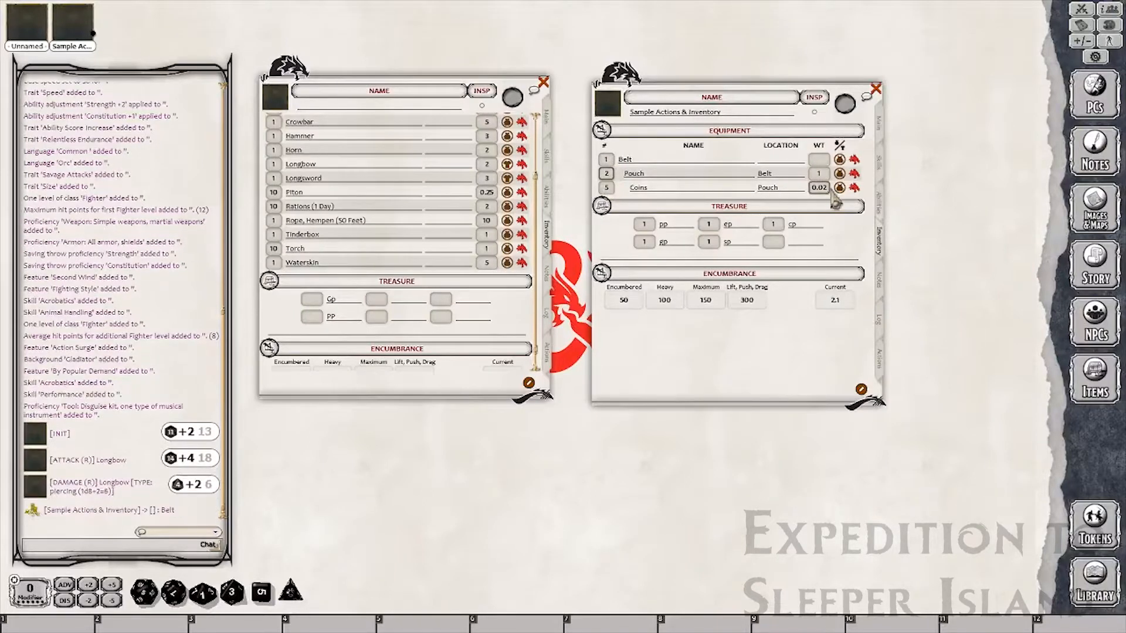
left_click_drag(855, 178, 405, 214)
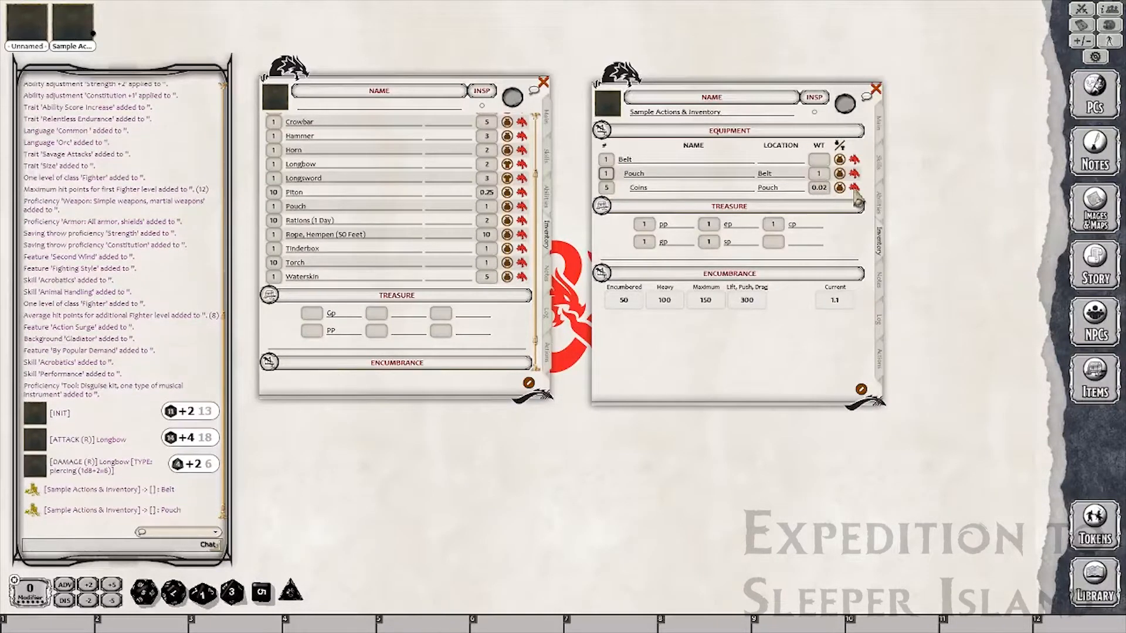
left_click_drag(862, 197, 365, 277)
Set the location of both the Backpack (Empty) and the Belt to "Equipped" in the new character's equipment.
left_click(452, 154)
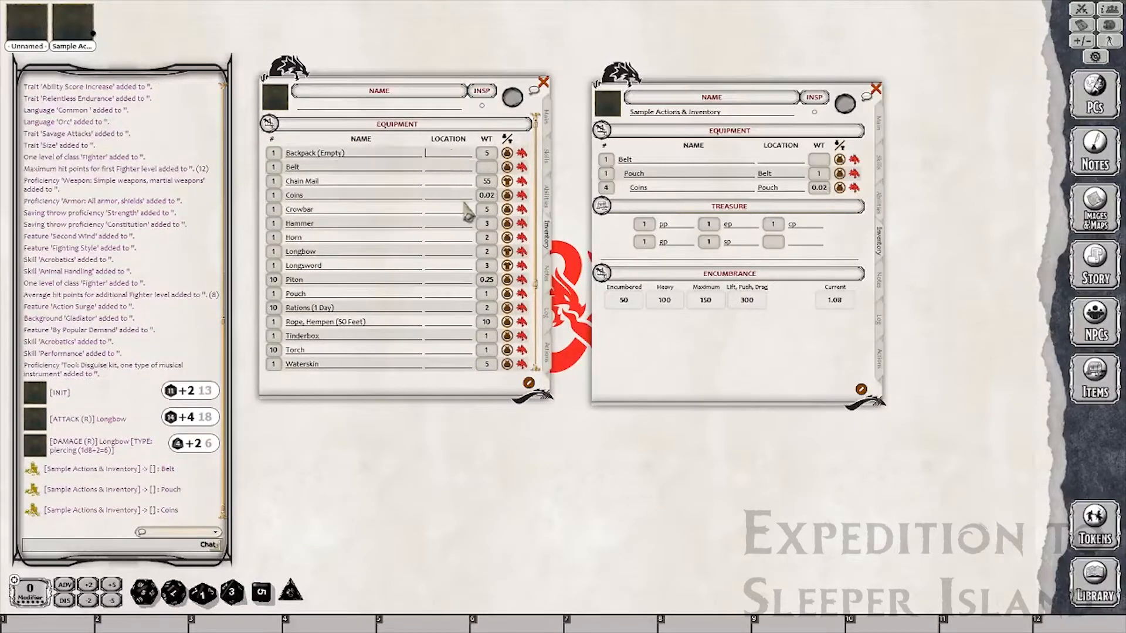
type("Equipped")
left_click(449, 167)
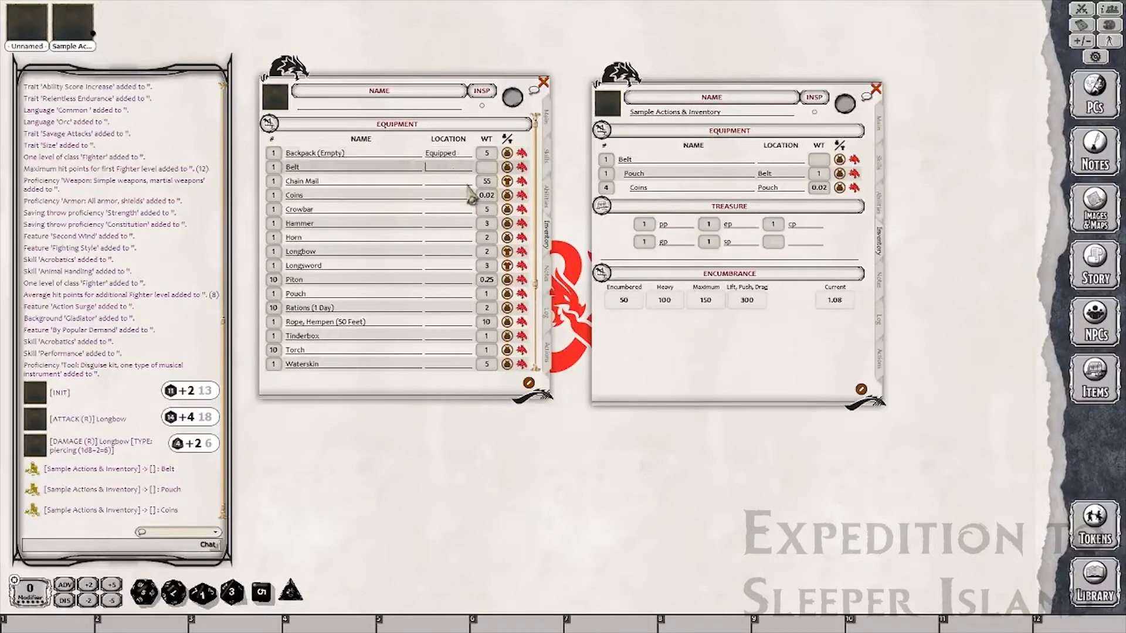
type("Equipped")
Nest the carried items by setting the Pouch's location to "Belt" and the Coins' location to "Pouch".
left_click(448, 294)
type("B")
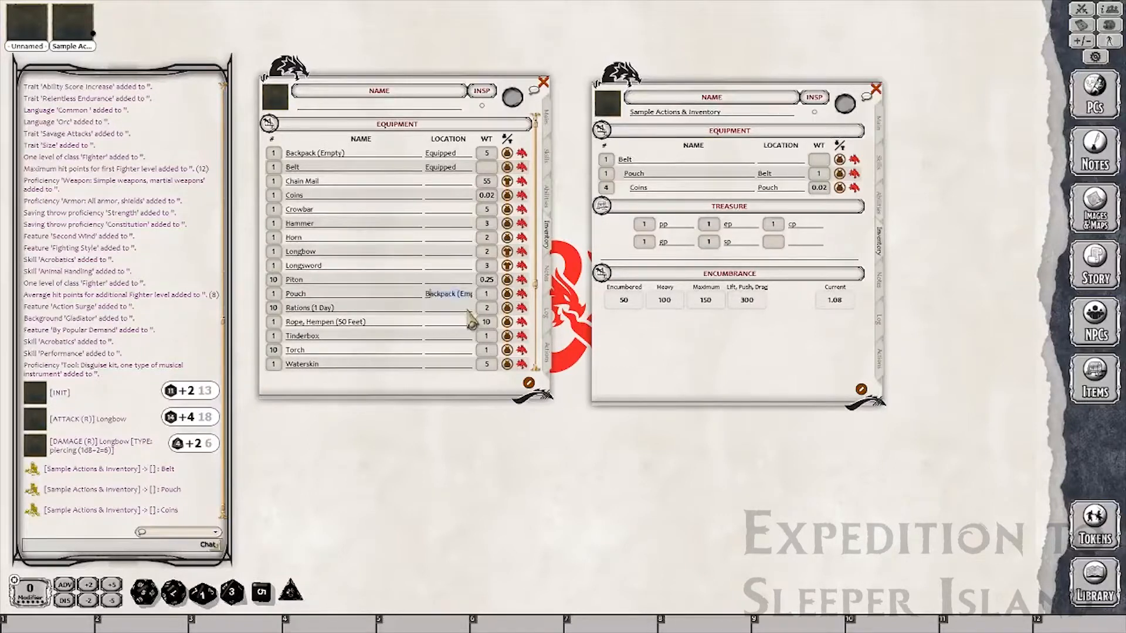
type("elt")
left_click(467, 310)
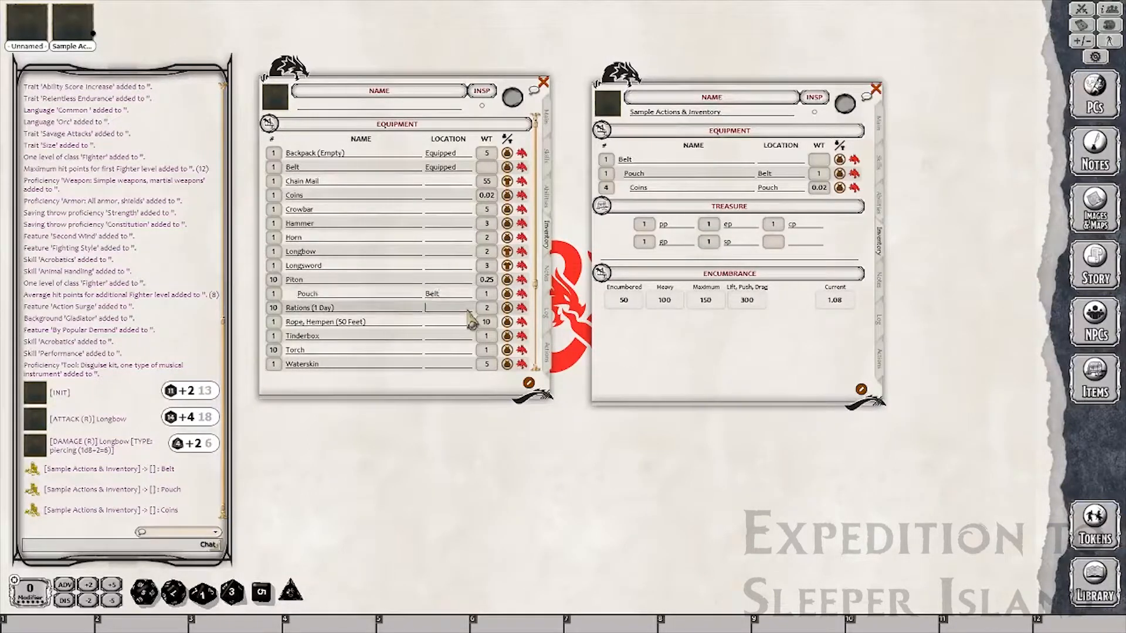
scroll(431, 363, "down", 3)
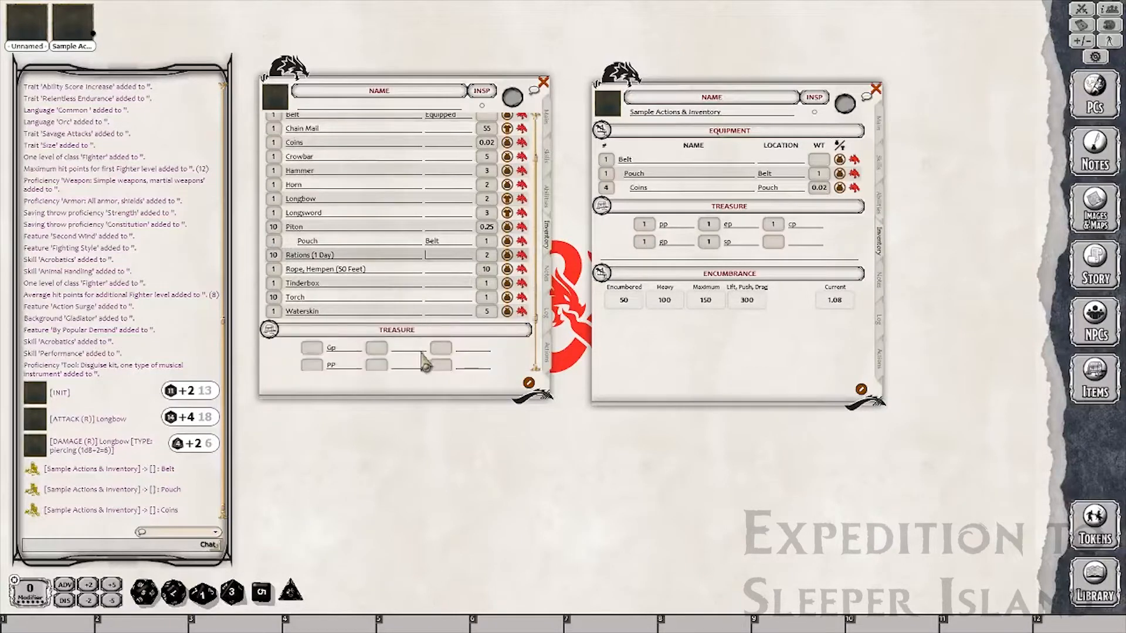
scroll(414, 320, "up", 2)
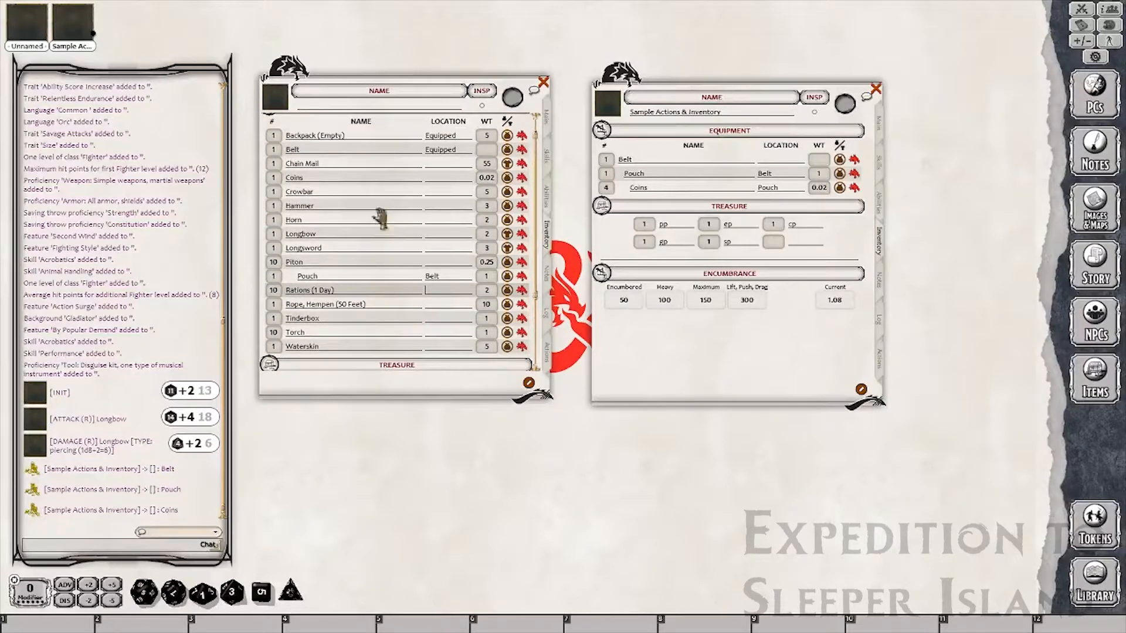
left_click(441, 178)
type("Pouch")
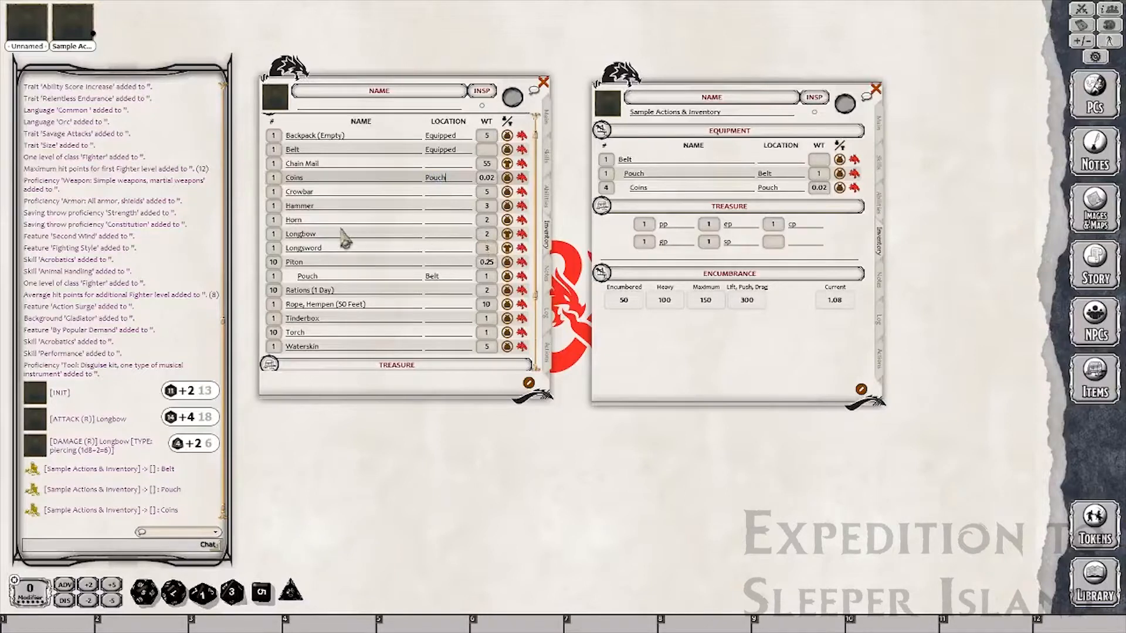
left_click(346, 317)
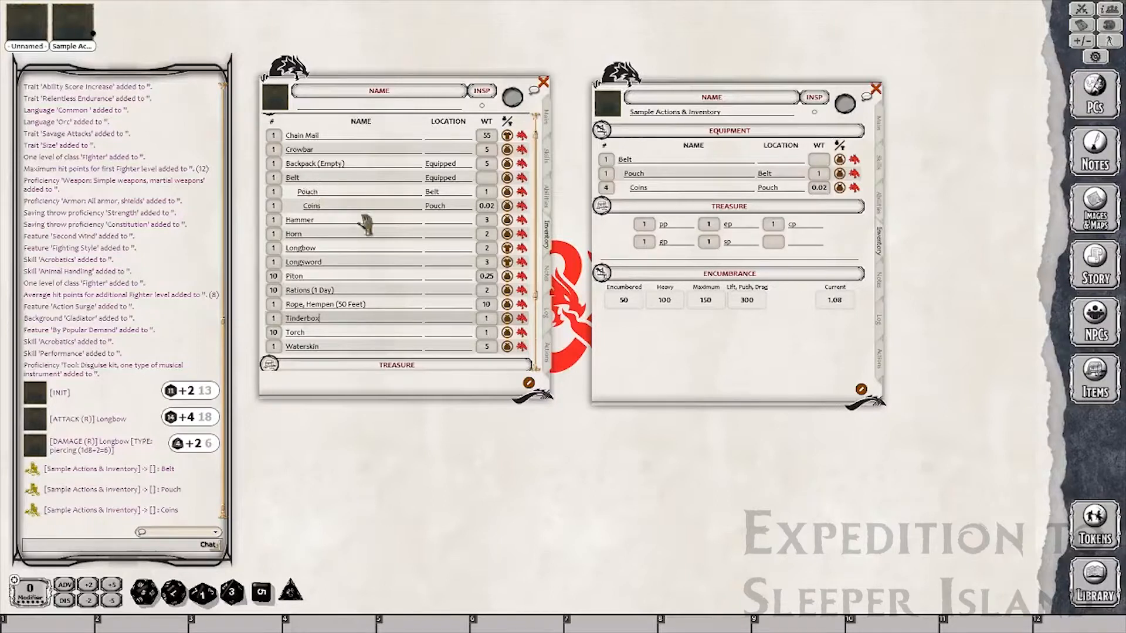
Add a new item named "Zchest" to the new character's equipment list.
scroll(420, 311, "down", 1)
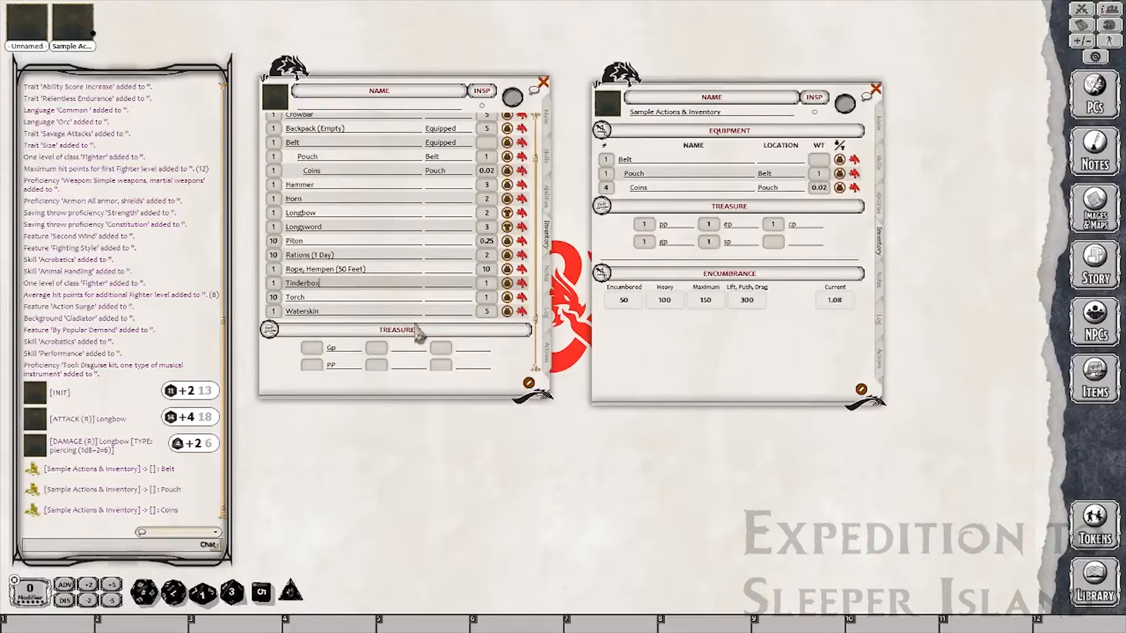
left_click(529, 382)
scroll(464, 282, "up", 2)
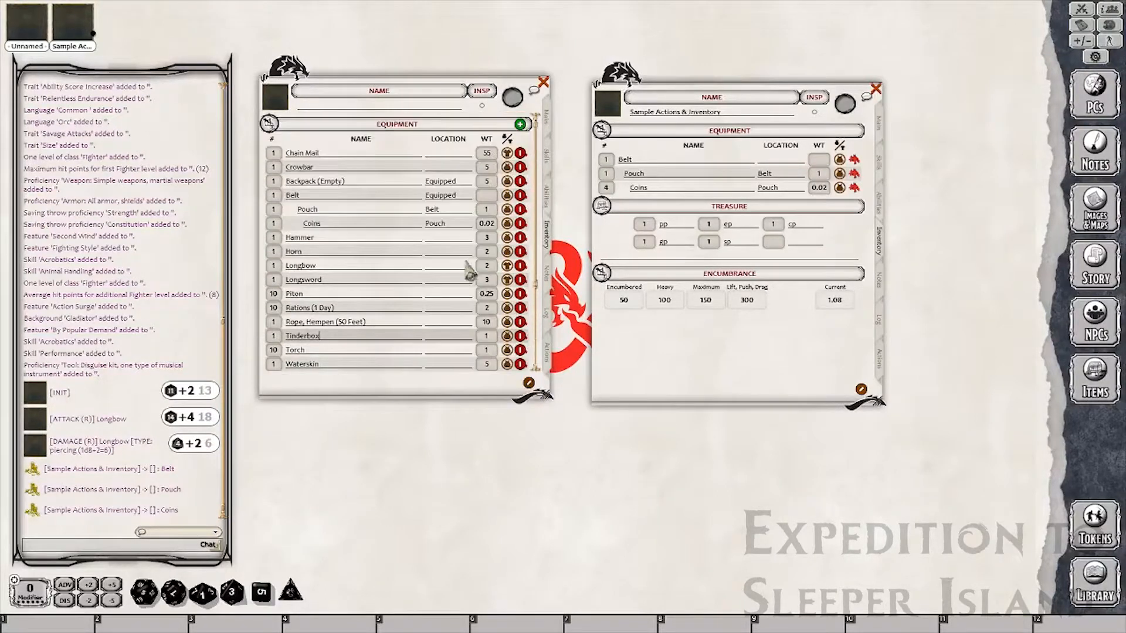
left_click(522, 125)
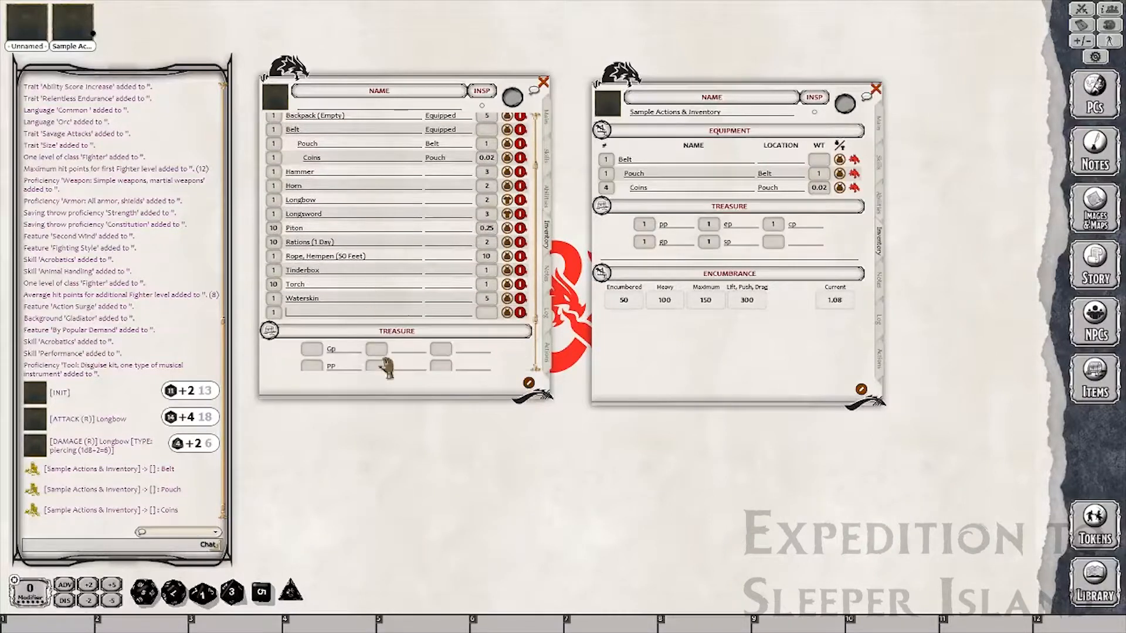
type("Zo")
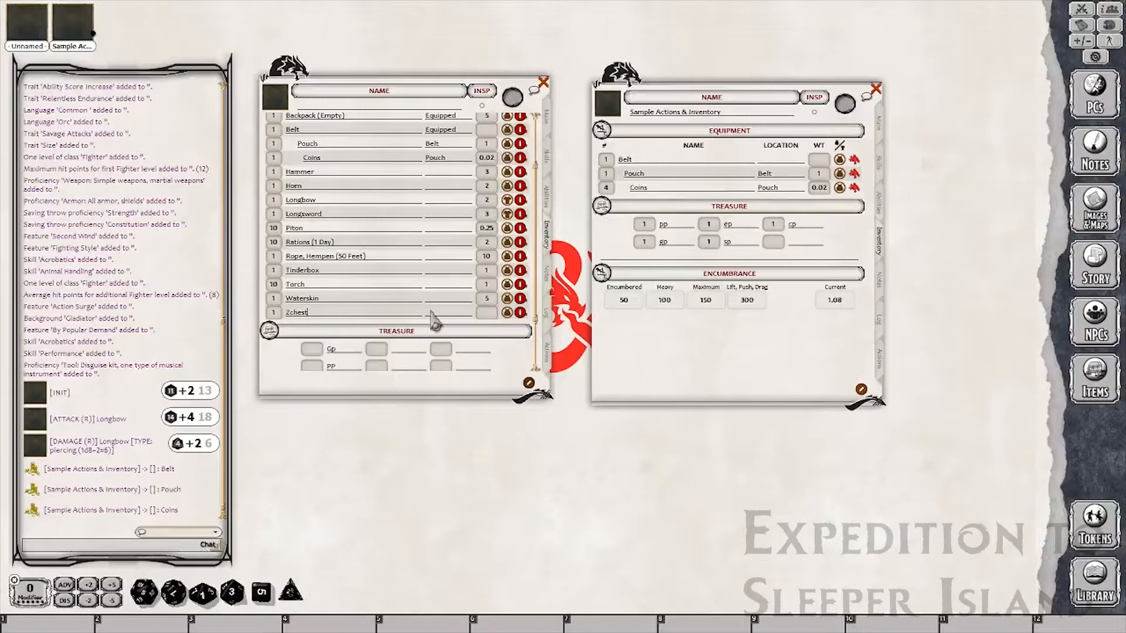
Set the Torch's location to "zchest" and mark the Zchest as Not Carried.
left_click(441, 287)
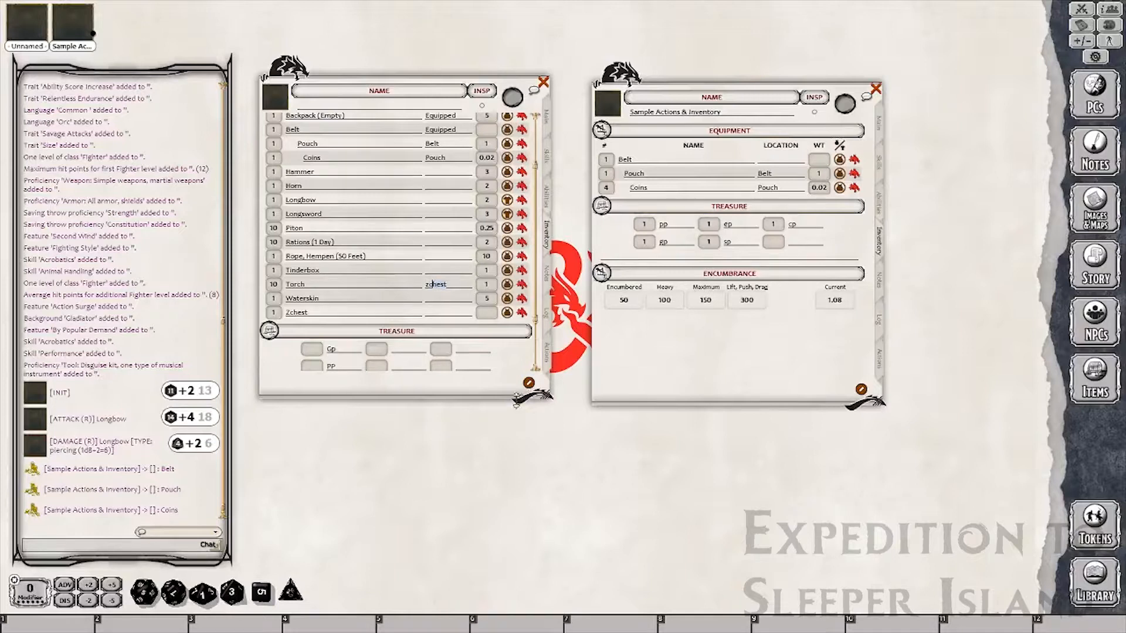
left_click(384, 285)
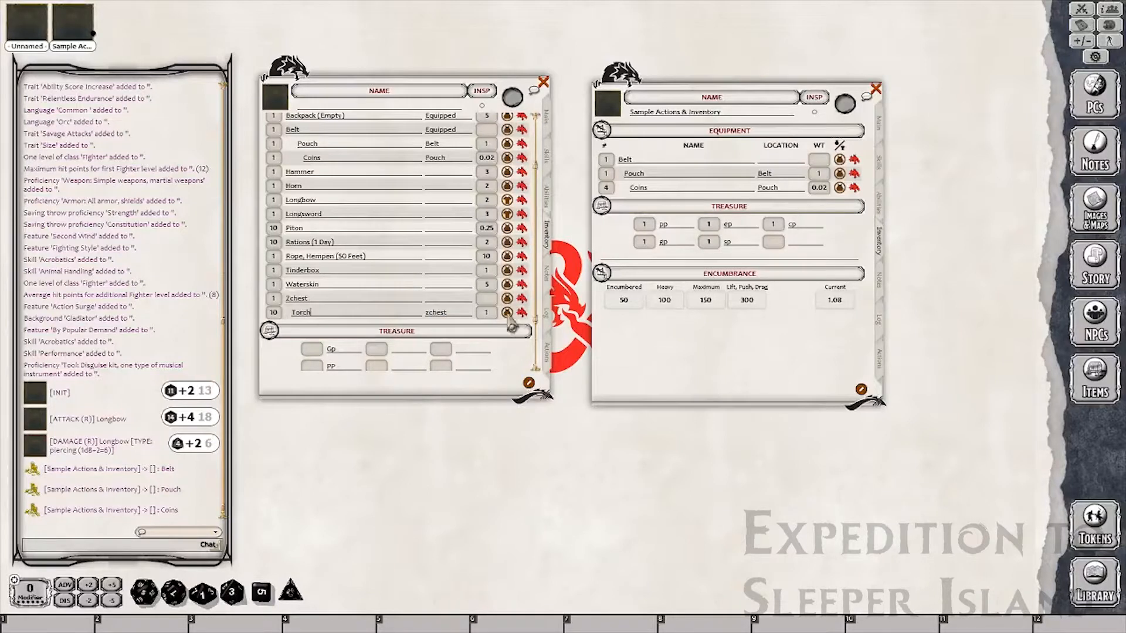
left_click(507, 298)
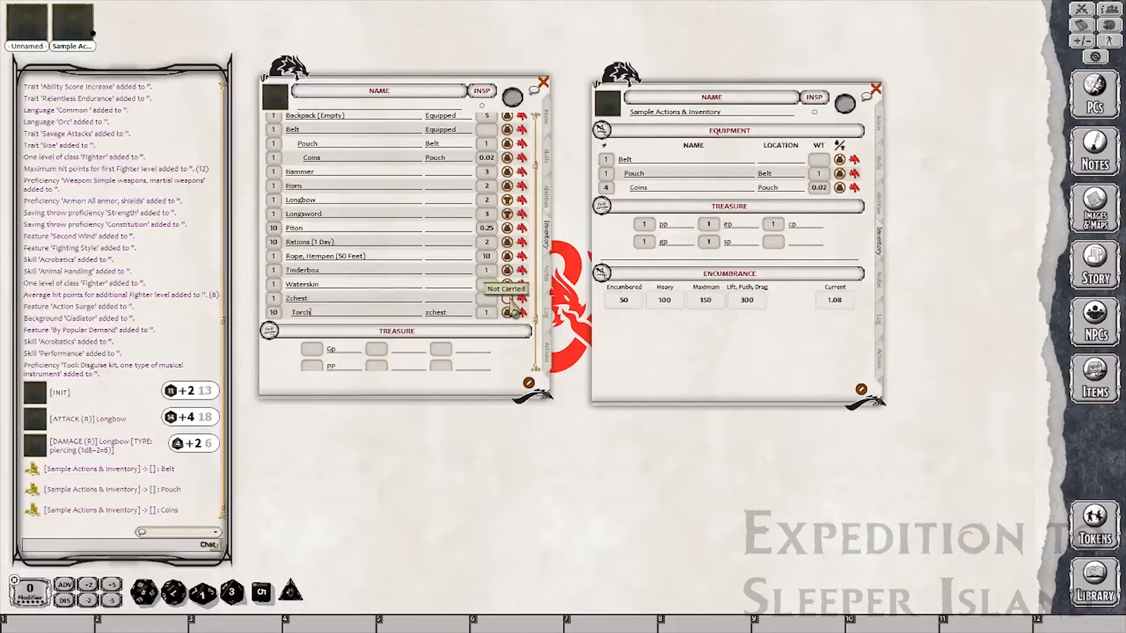
Mark both the Zchest and the Torch as Not Carried in the new character's equipment.
left_click(508, 298)
left_click(507, 312)
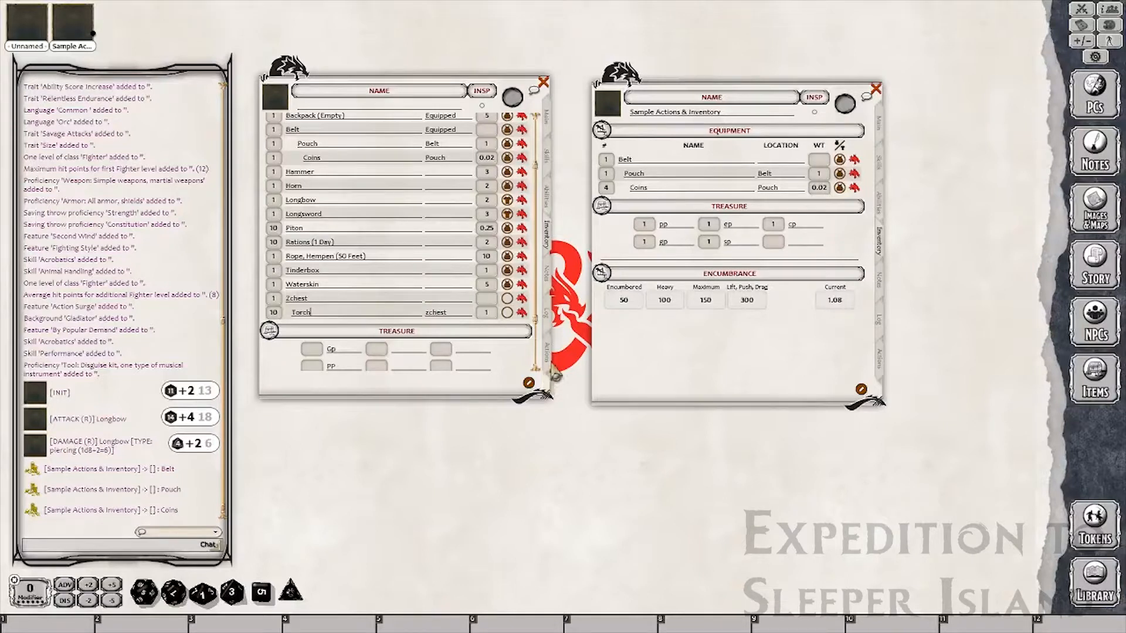
Copy the Prone, Help, Exhaustion, Encumbrance and Dodge actions from the Sample Actions & Inventory character into the new character's Regular Actions group.
left_click(547, 352)
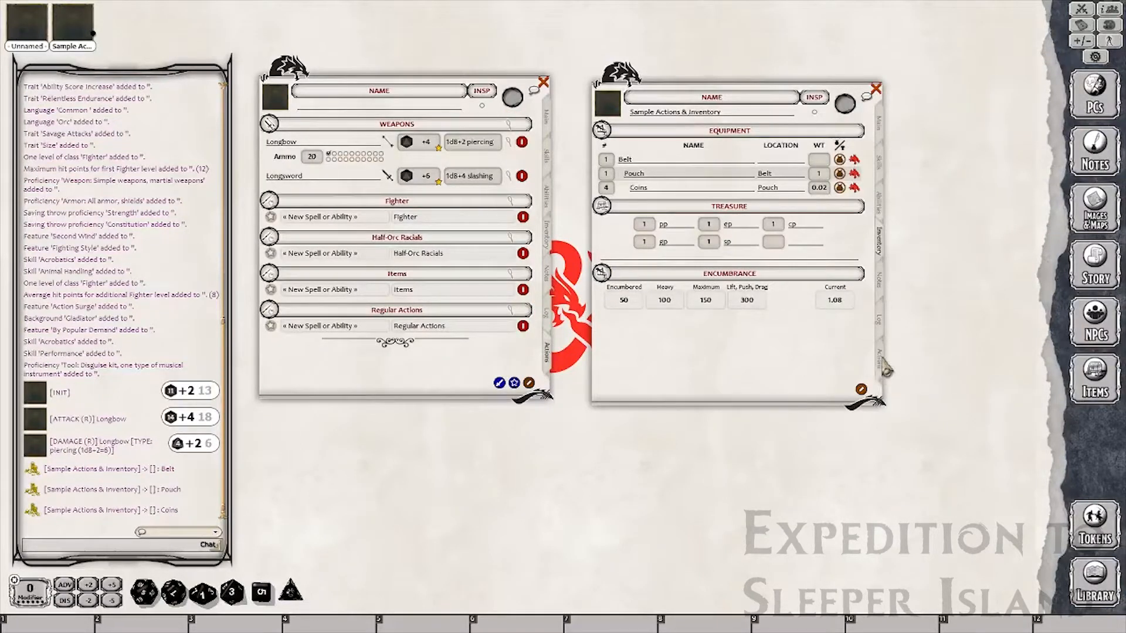
left_click(885, 365)
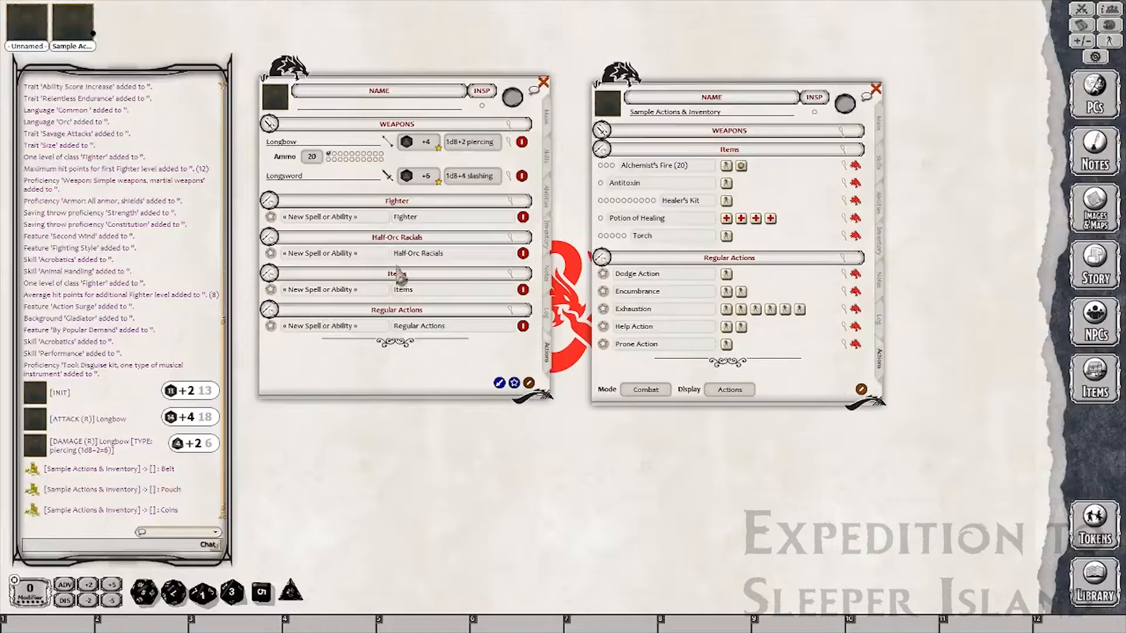
left_click_drag(857, 345, 400, 328)
left_click_drag(857, 327, 428, 341)
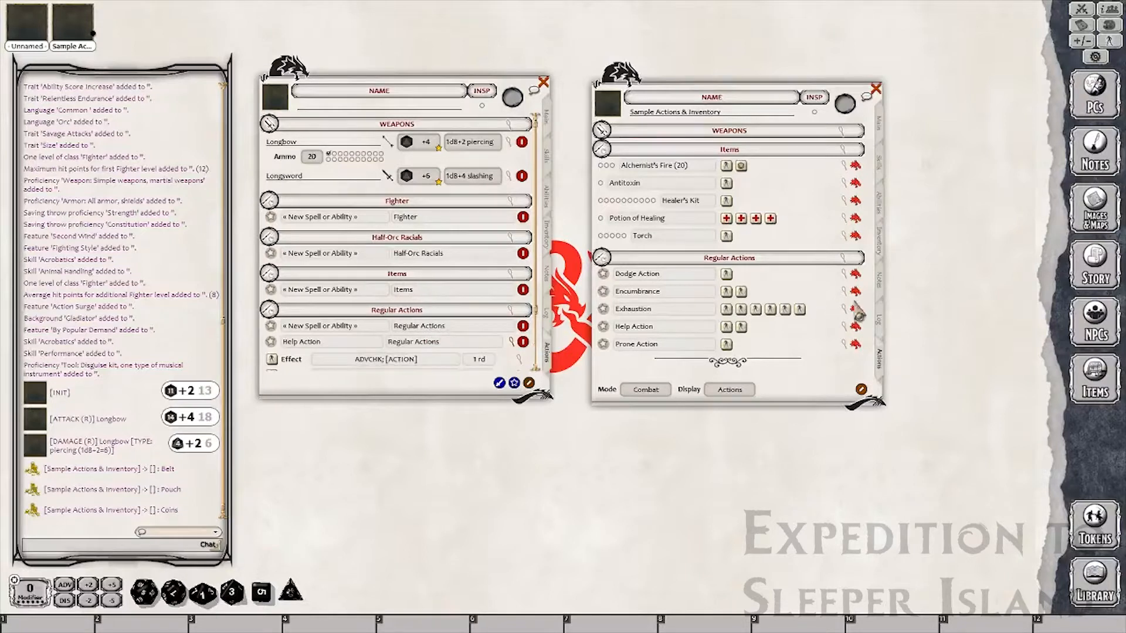
left_click_drag(856, 315, 431, 351)
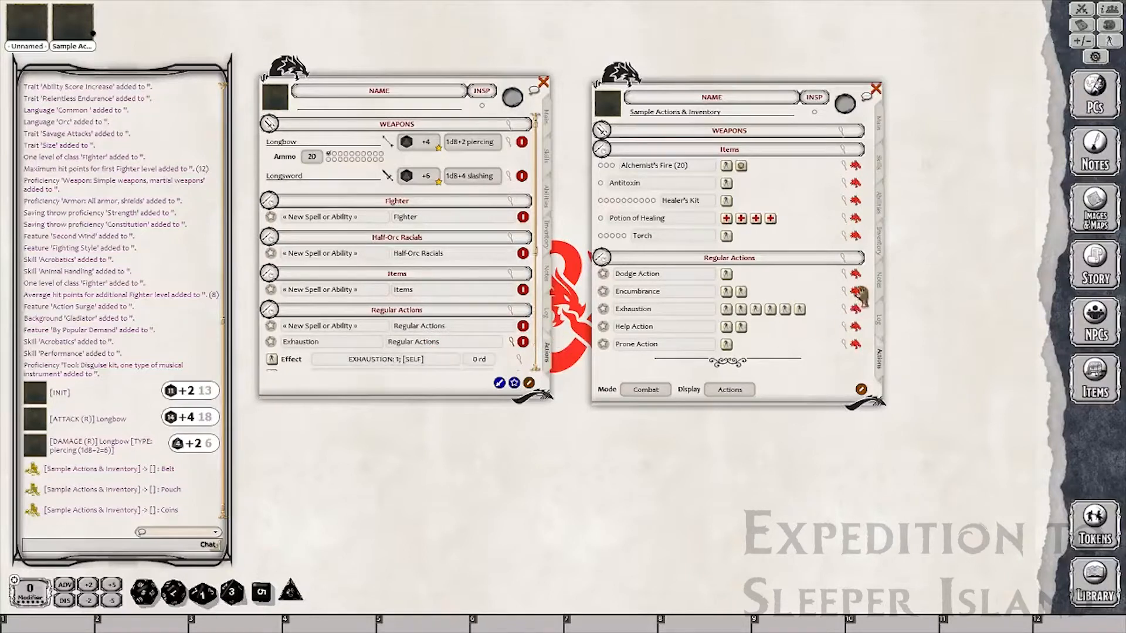
left_click_drag(620, 351, 426, 355)
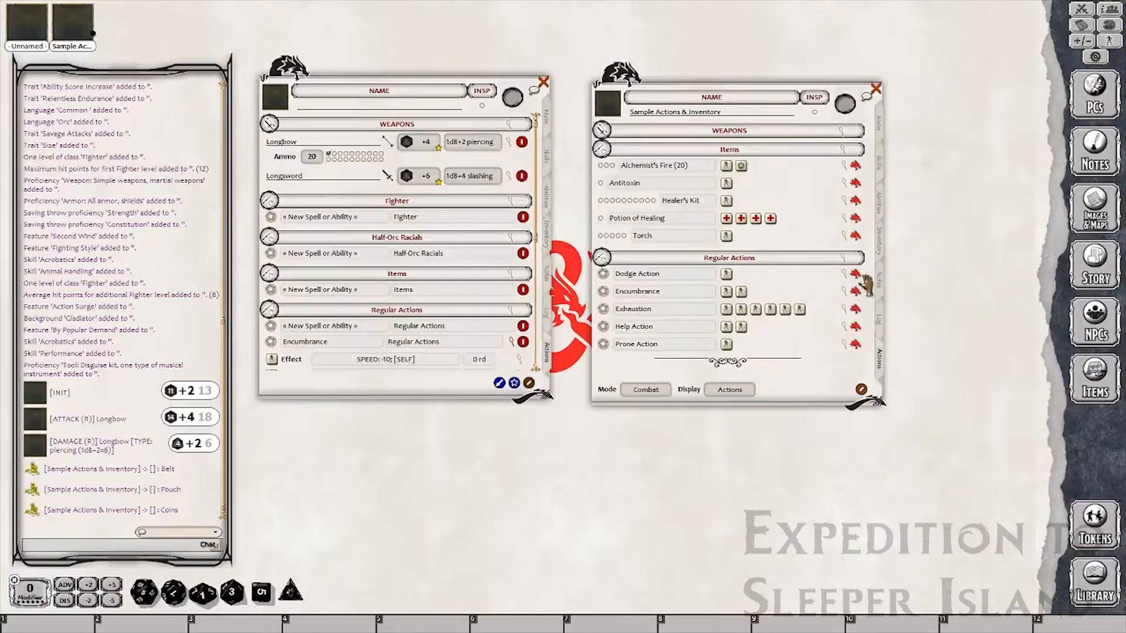
left_click_drag(857, 282, 452, 352)
scroll(498, 334, "down", 3)
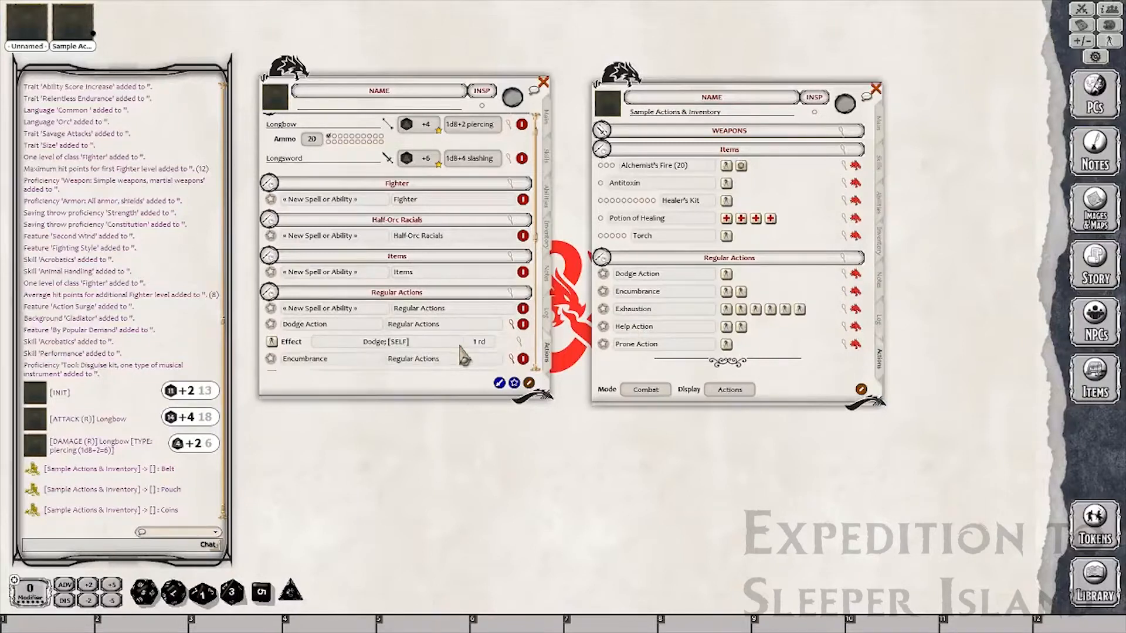
Delete the blank ability from the new character's Regular Actions group and collapse the effect details of the copied actions.
left_click(523, 274)
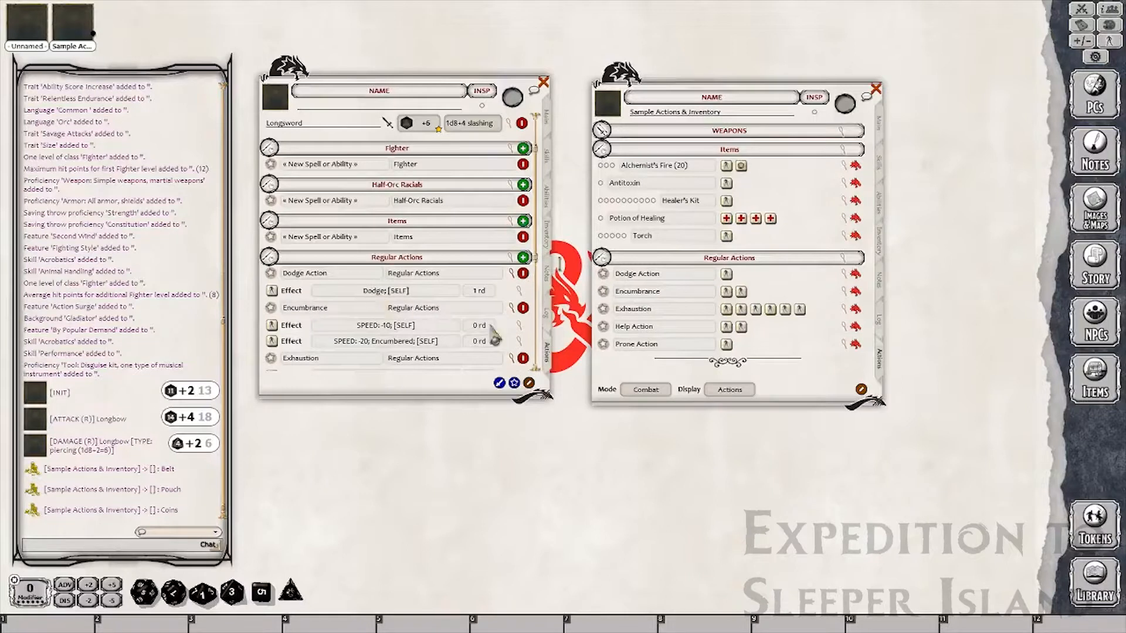
left_click(529, 383)
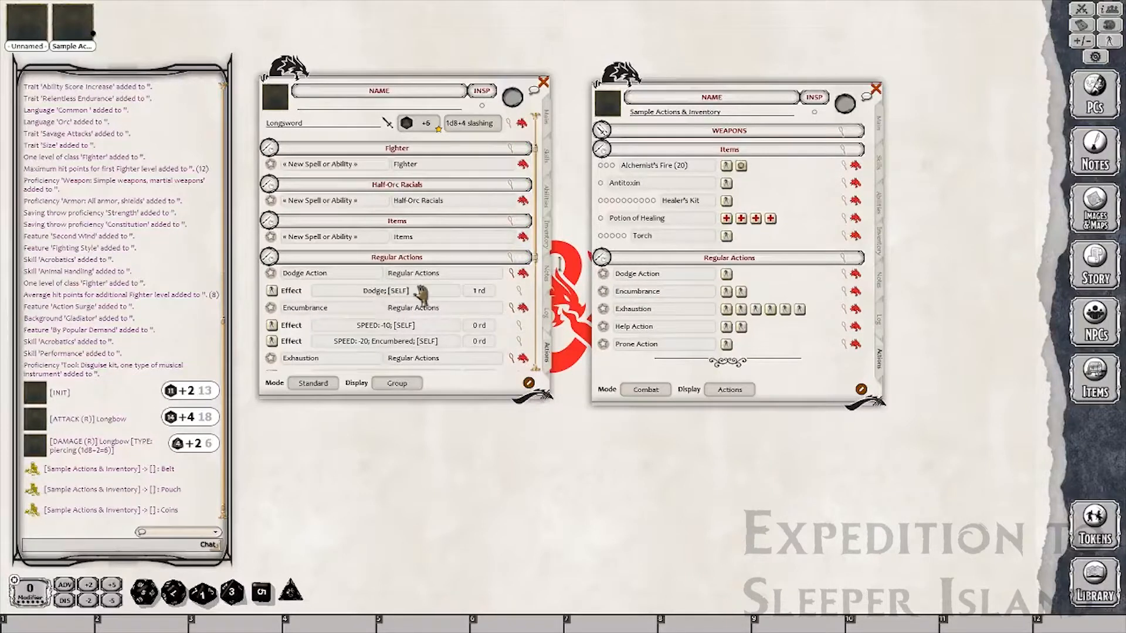
scroll(419, 328, "down", 5)
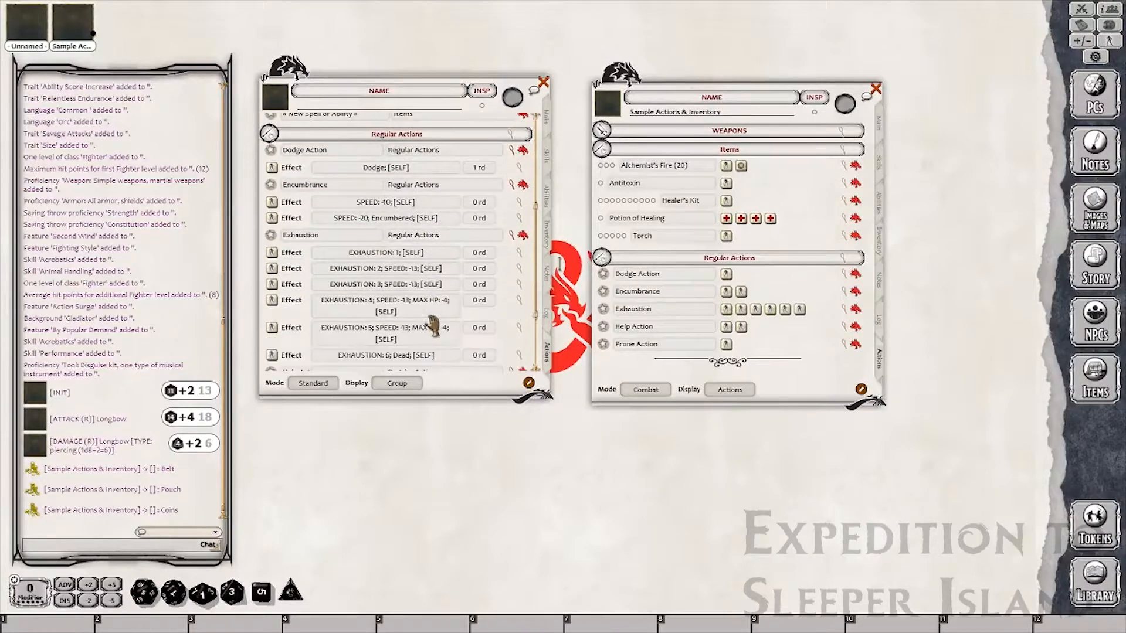
scroll(433, 326, "down", 1)
left_click(512, 217)
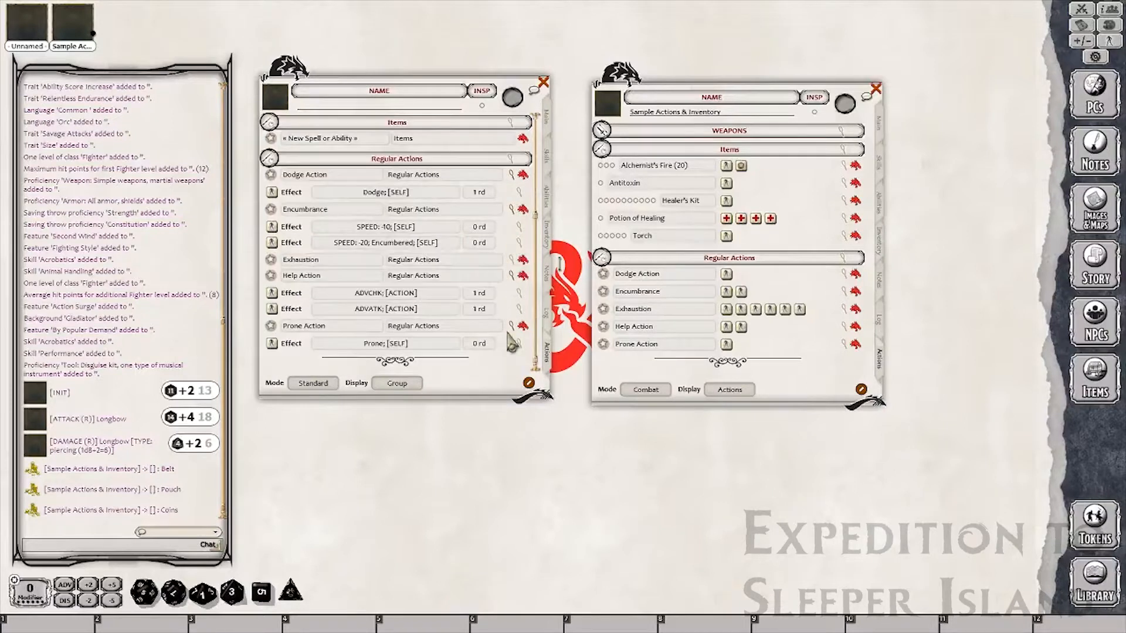
left_click(512, 314)
left_click(513, 295)
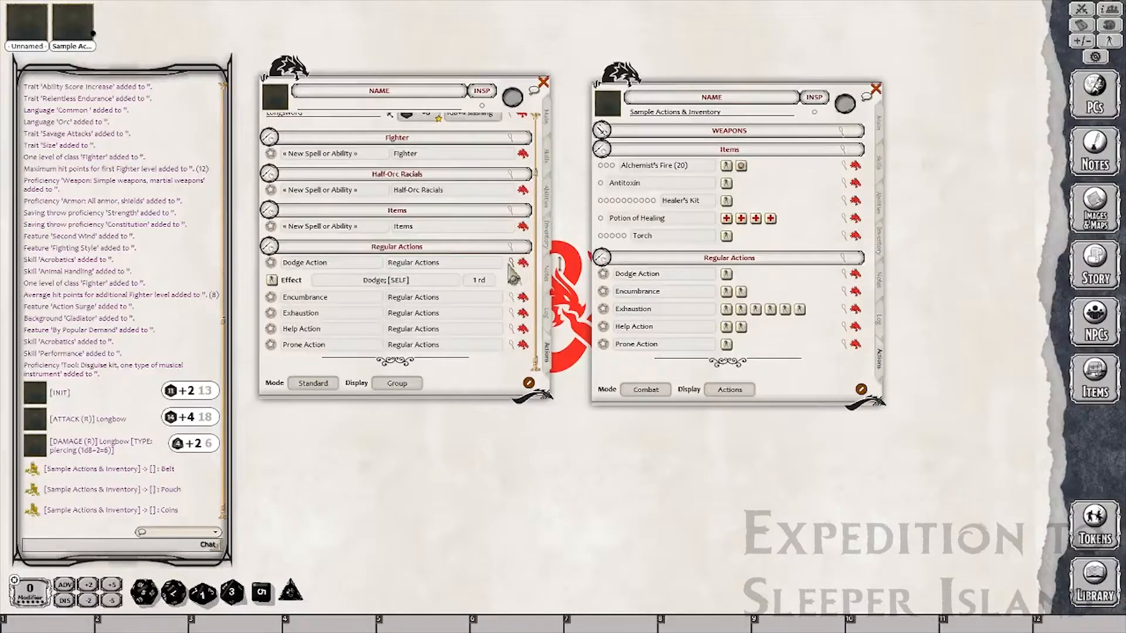
left_click(512, 263)
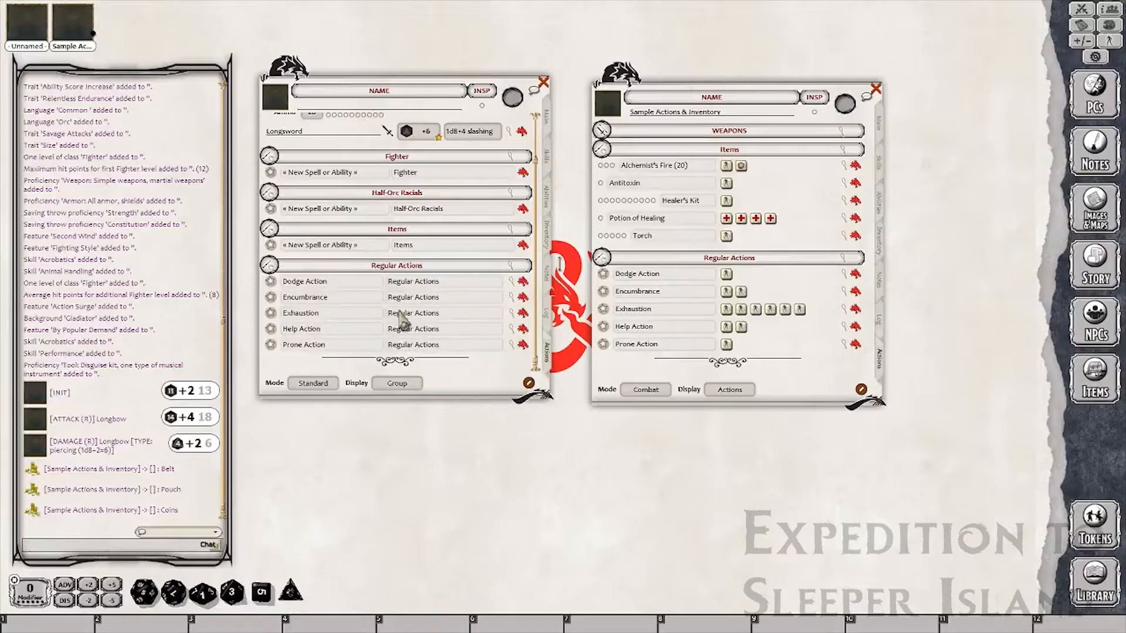
Close the Sample Actions & Inventory sheet and import the local level 8 character Warden.
left_click(876, 89)
left_click(1094, 96)
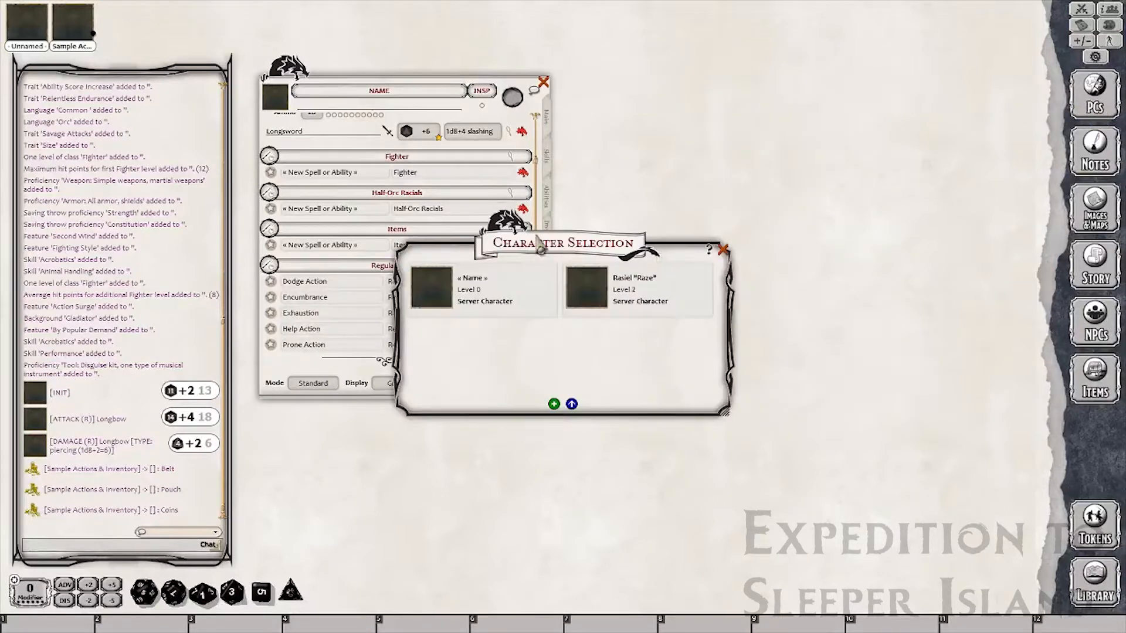
left_click_drag(664, 262, 841, 250)
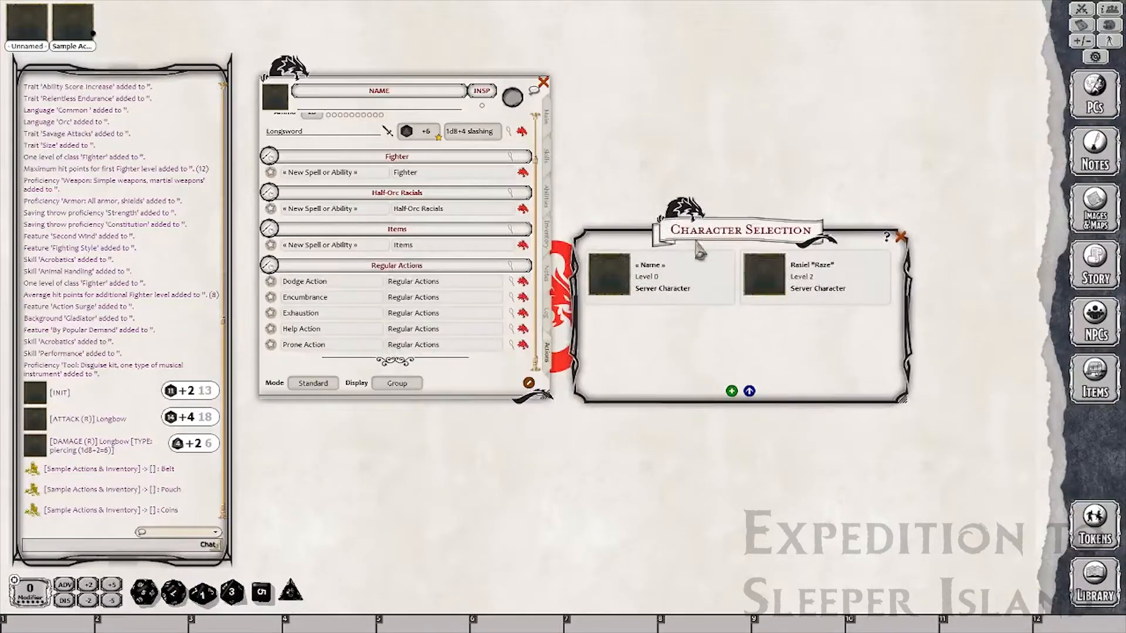
left_click(748, 393)
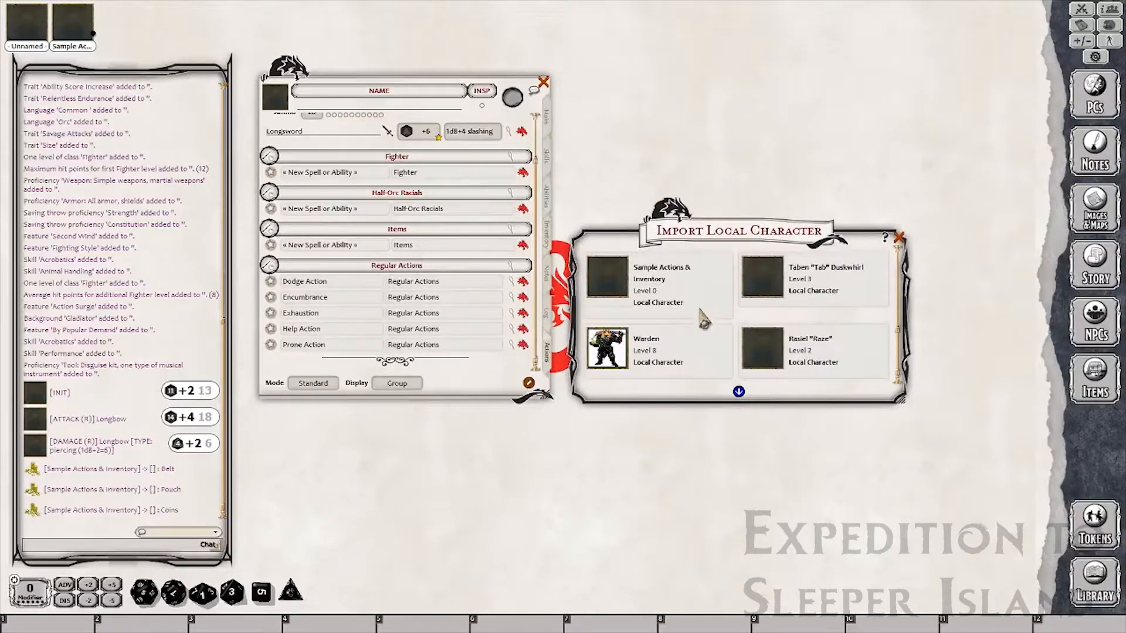
left_click(661, 353)
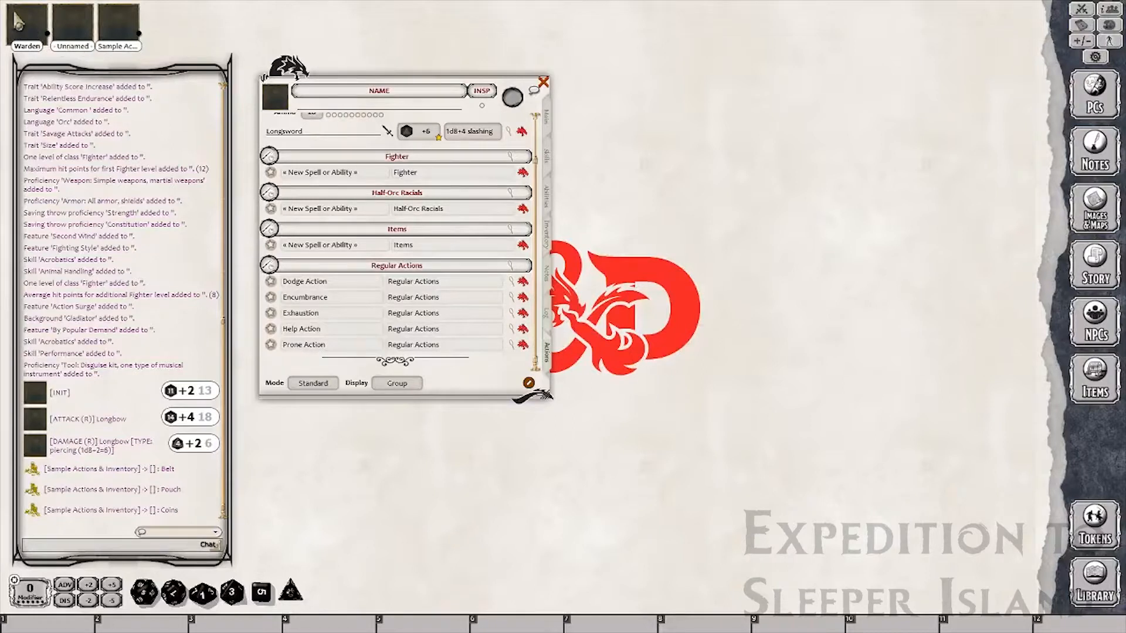
Open Warden's character sheet and copy its Second Wind power into the new character's Fighter group.
left_click(31, 31)
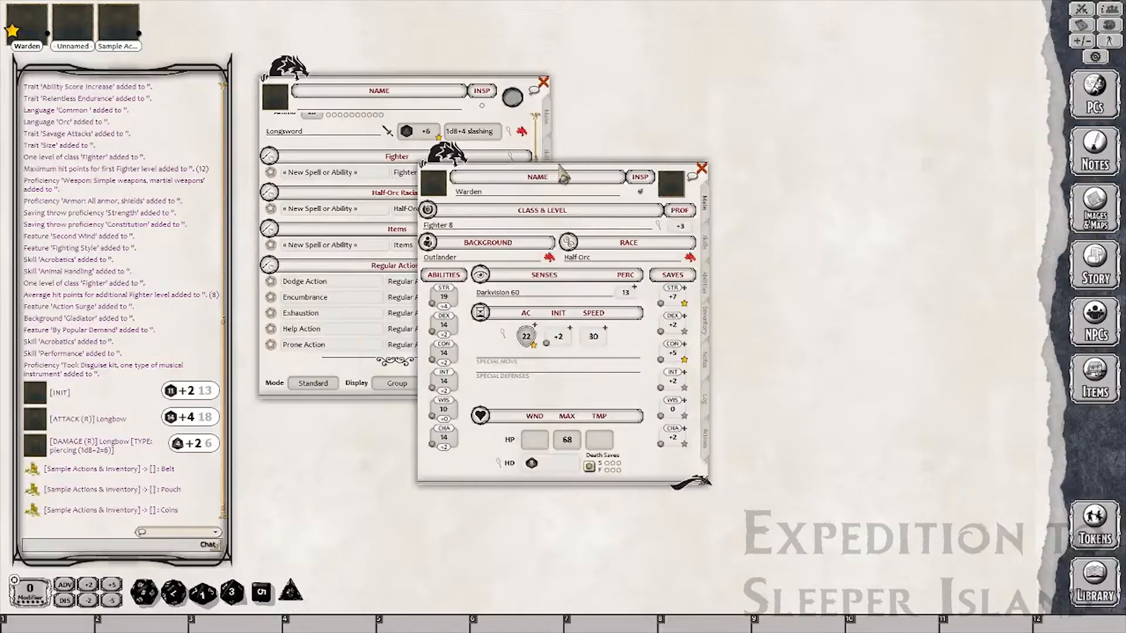
left_click_drag(568, 176, 769, 97)
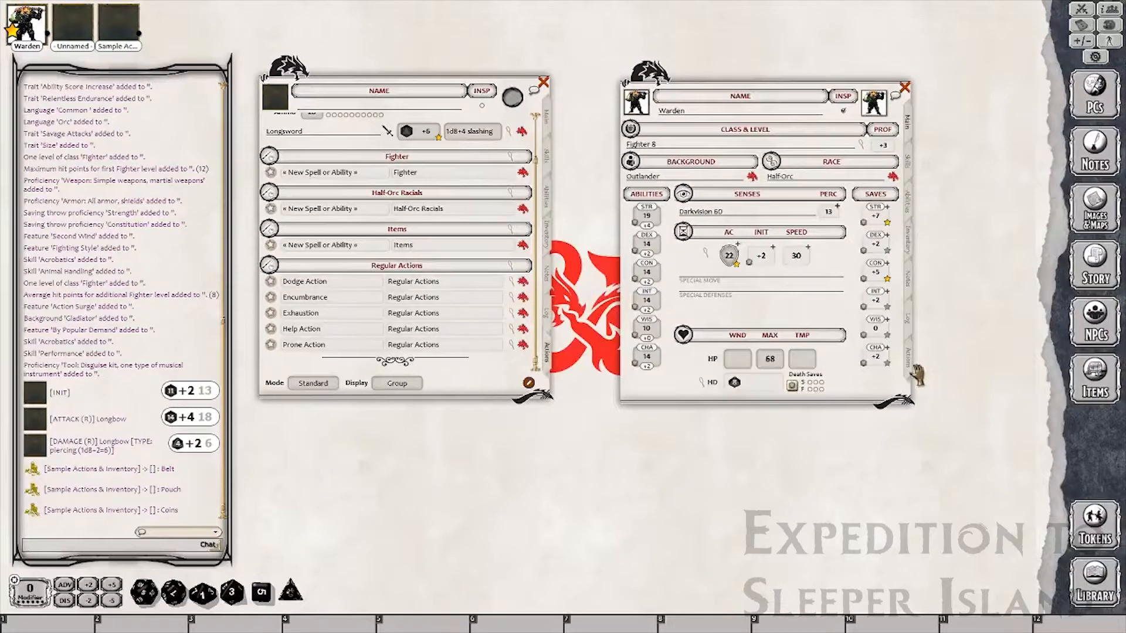
left_click(912, 373)
scroll(736, 270, "down", 5)
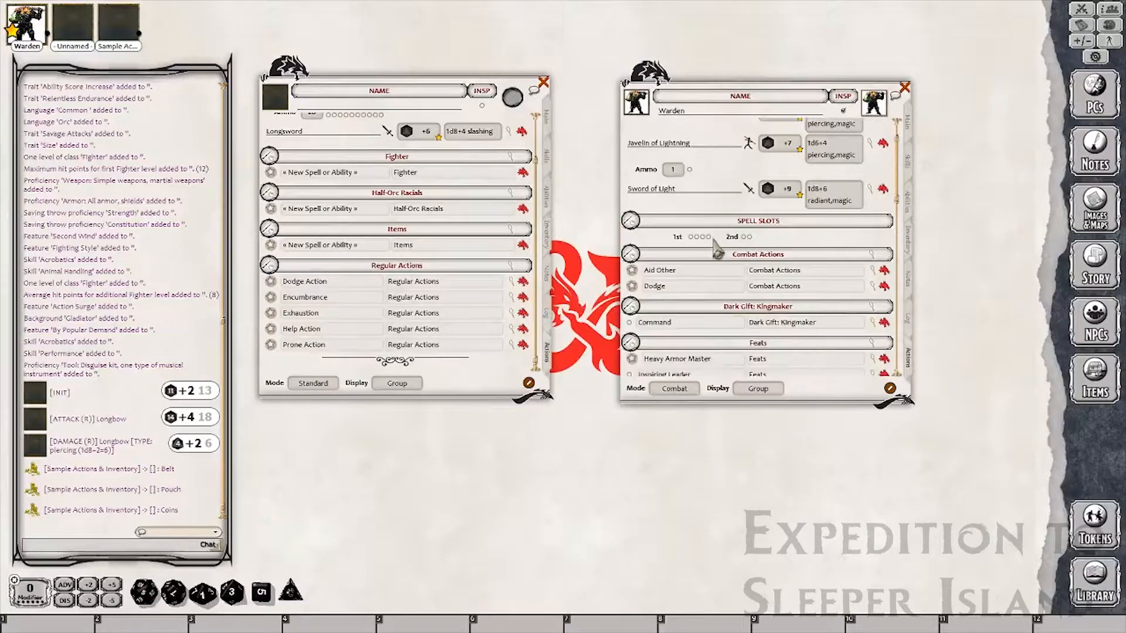
scroll(734, 270, "down", 5)
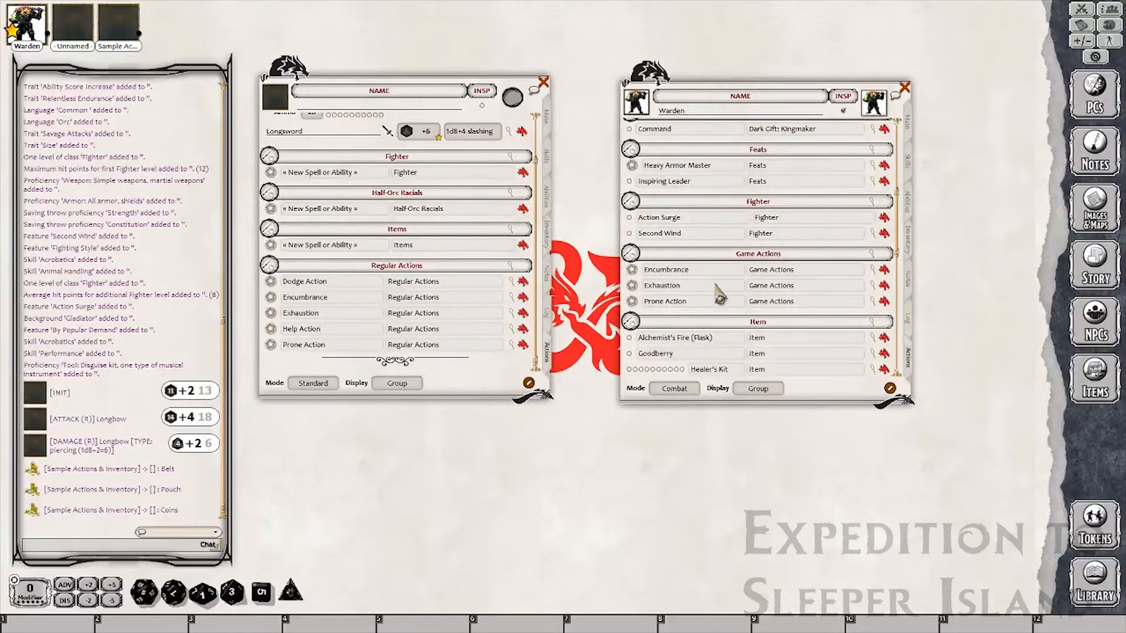
left_click(876, 233)
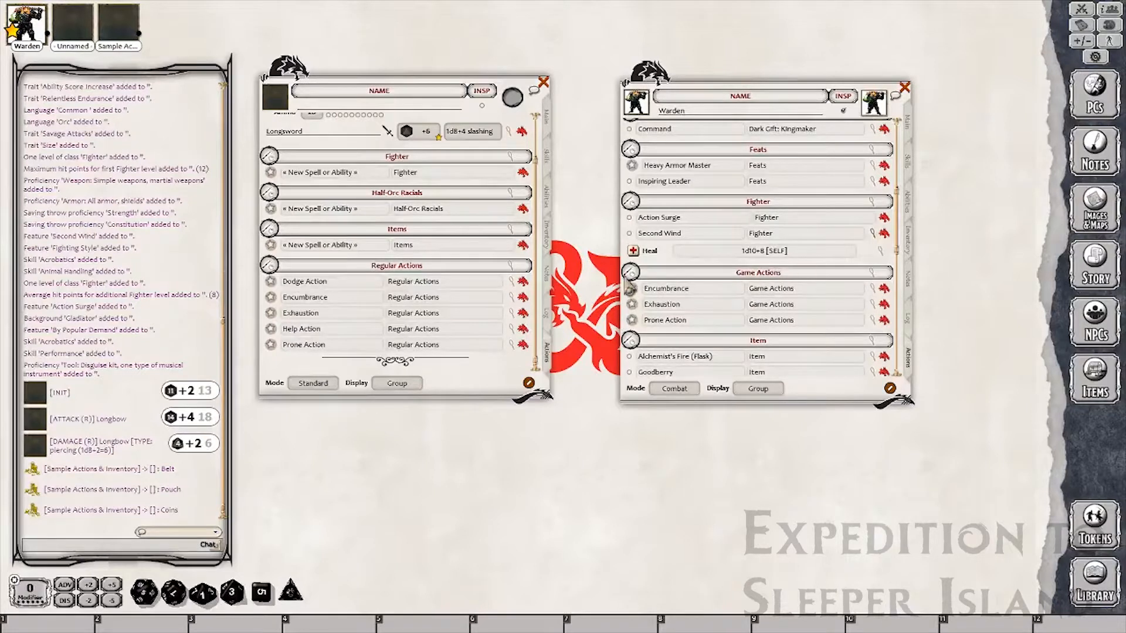
mouse_move(890, 242)
left_mouse_down()
mouse_move(386, 184)
mouse_move(420, 194)
left_mouse_up()
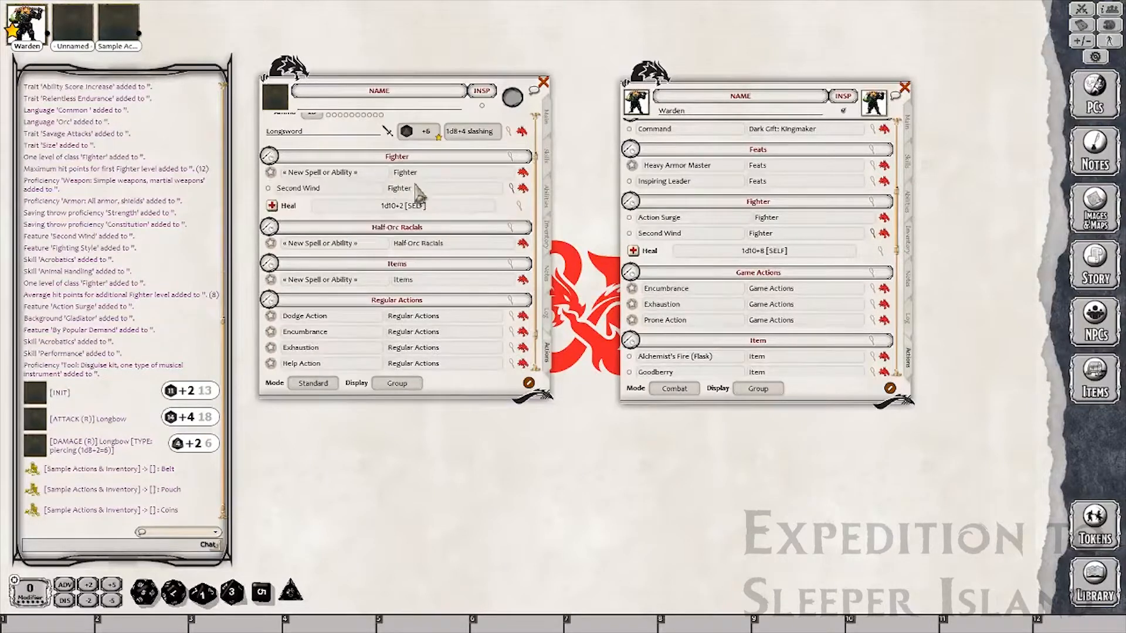
Review the heal settings and the description of the new character's Second Wind power.
left_click(520, 206)
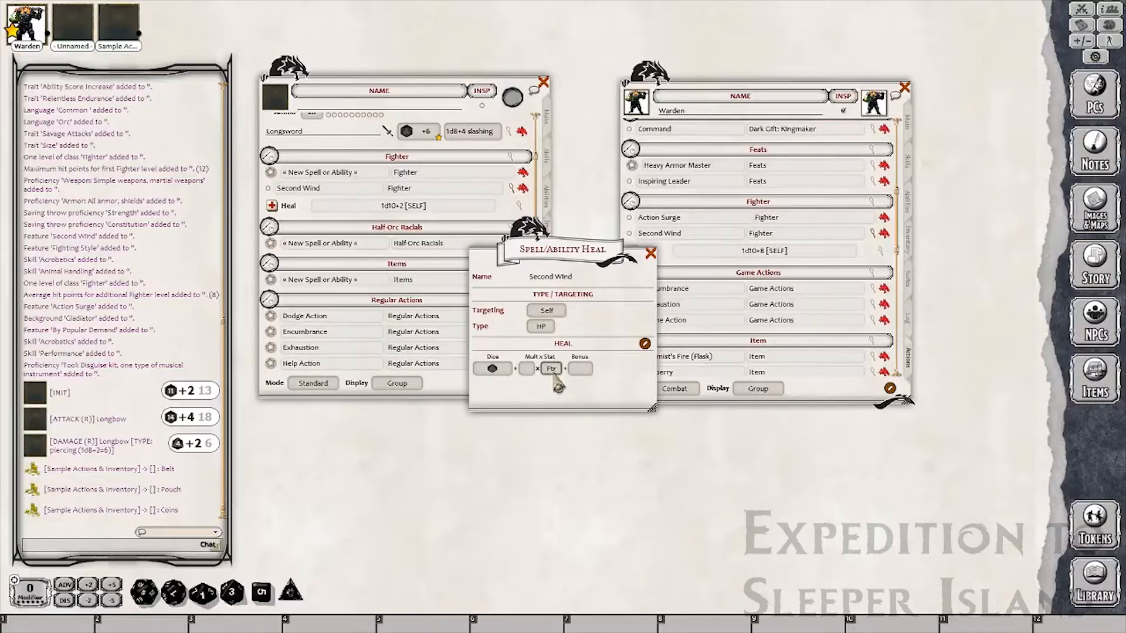
left_click(521, 190)
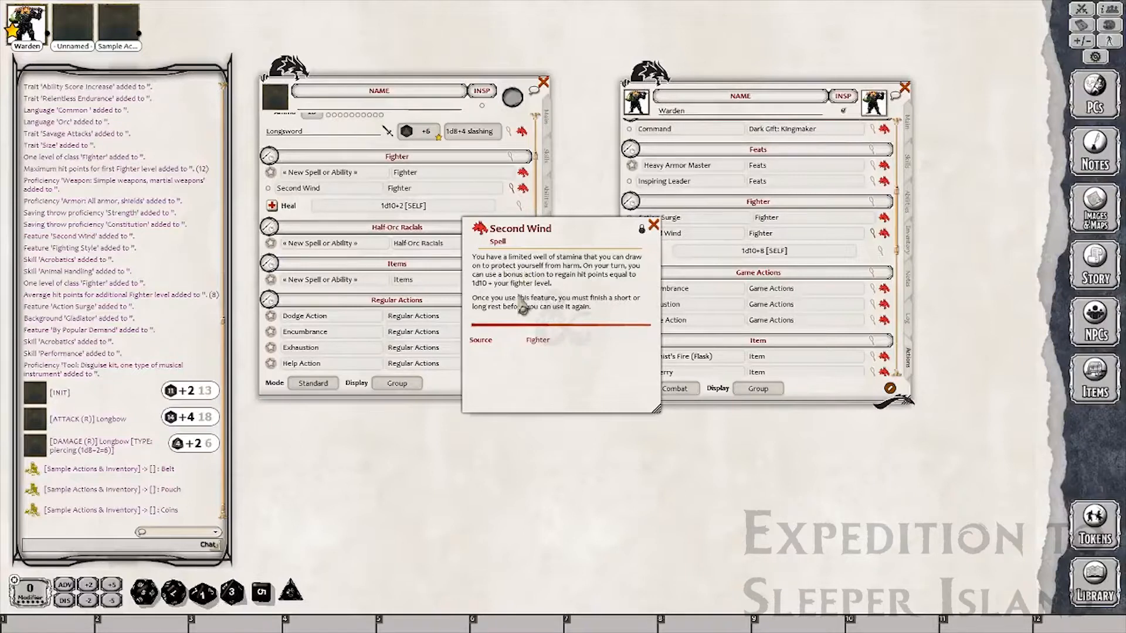
left_click(653, 226)
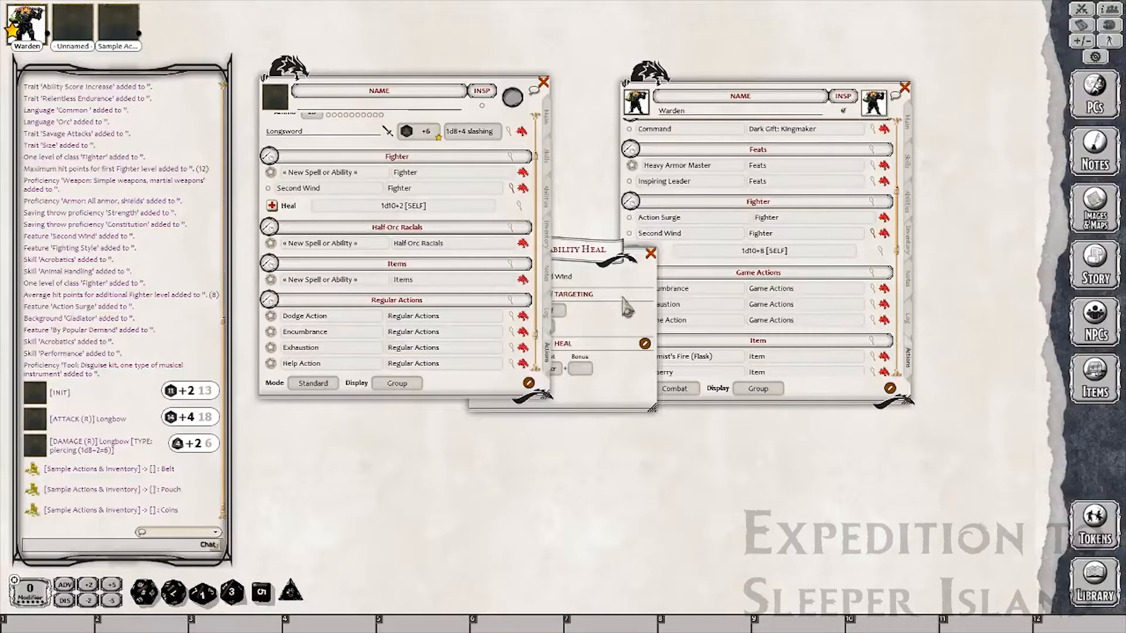
left_click(651, 253)
Name the blank ability in the new character's Fighter group "Action Surge".
left_click(359, 173)
type("Ad")
type("tion")
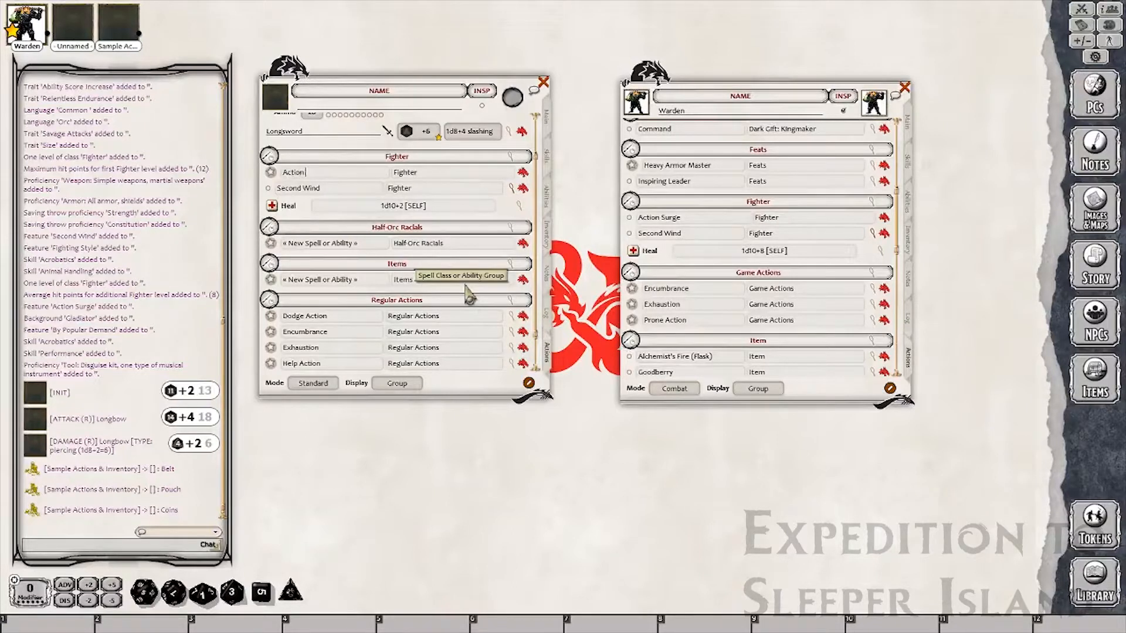
type(" Surge")
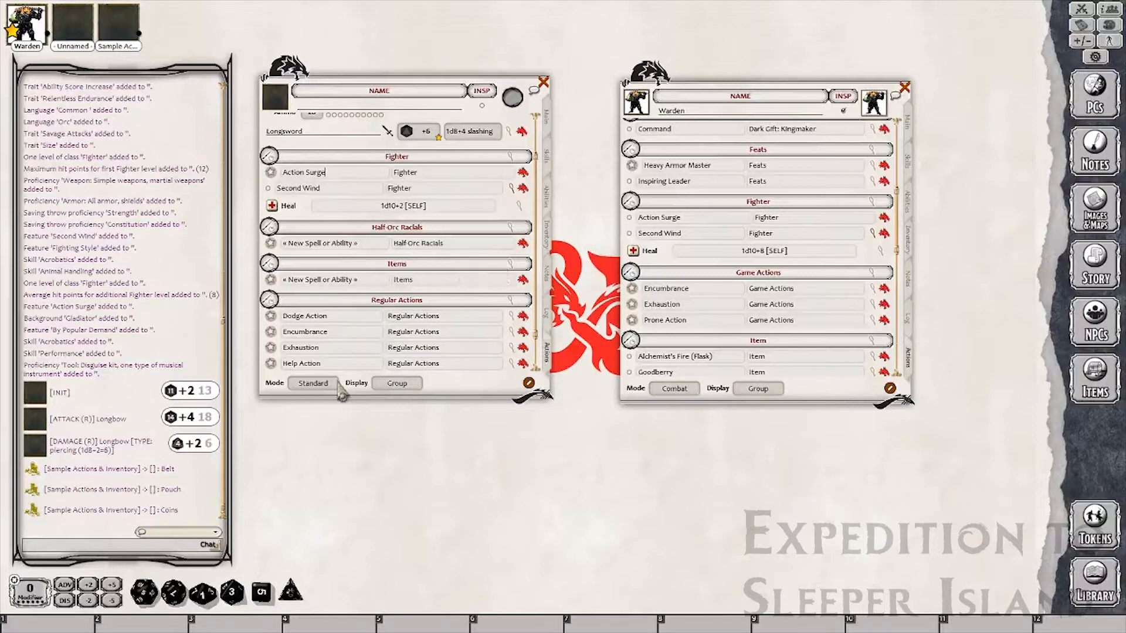
Set Action Surge's number of uses to 1 in Preparation mode and return the actions to Standard mode.
left_click(315, 383)
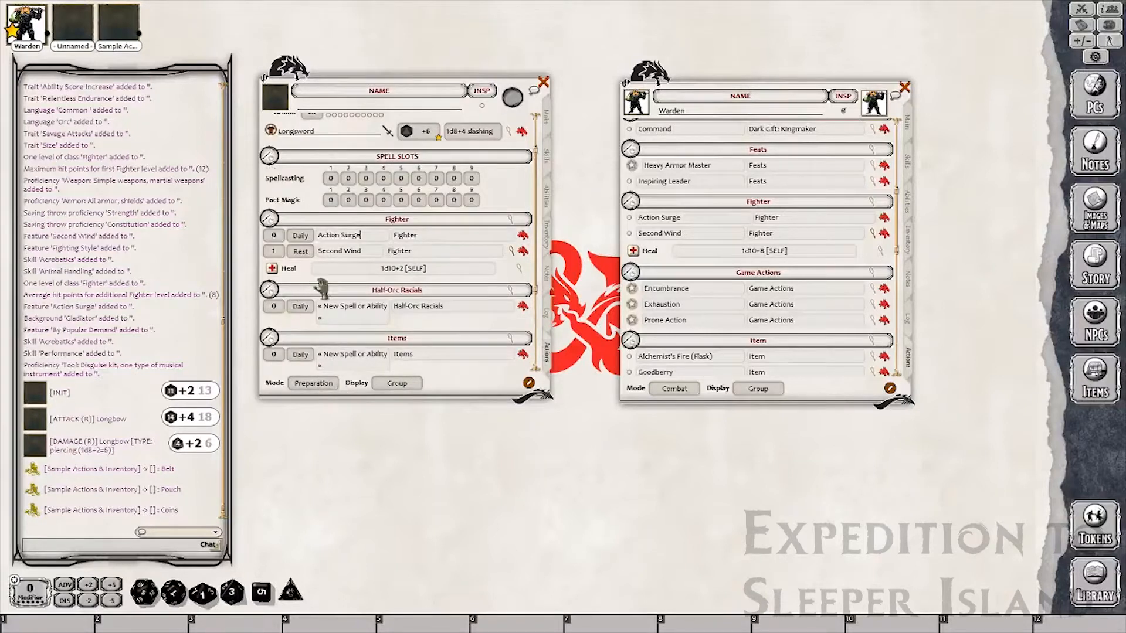
left_click(315, 384)
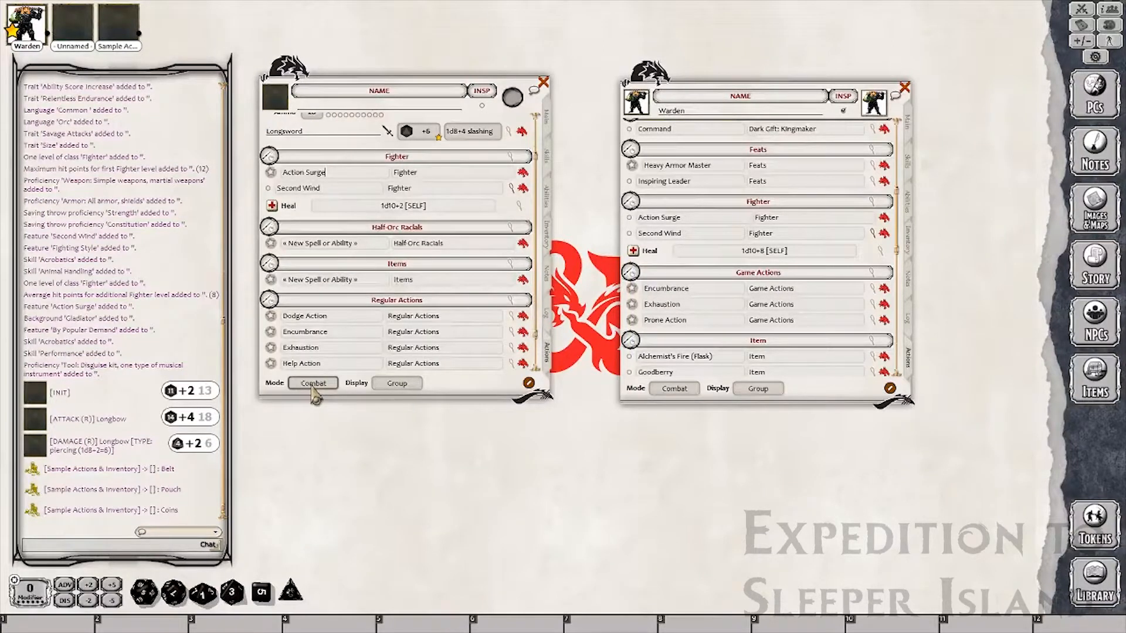
left_click(315, 384)
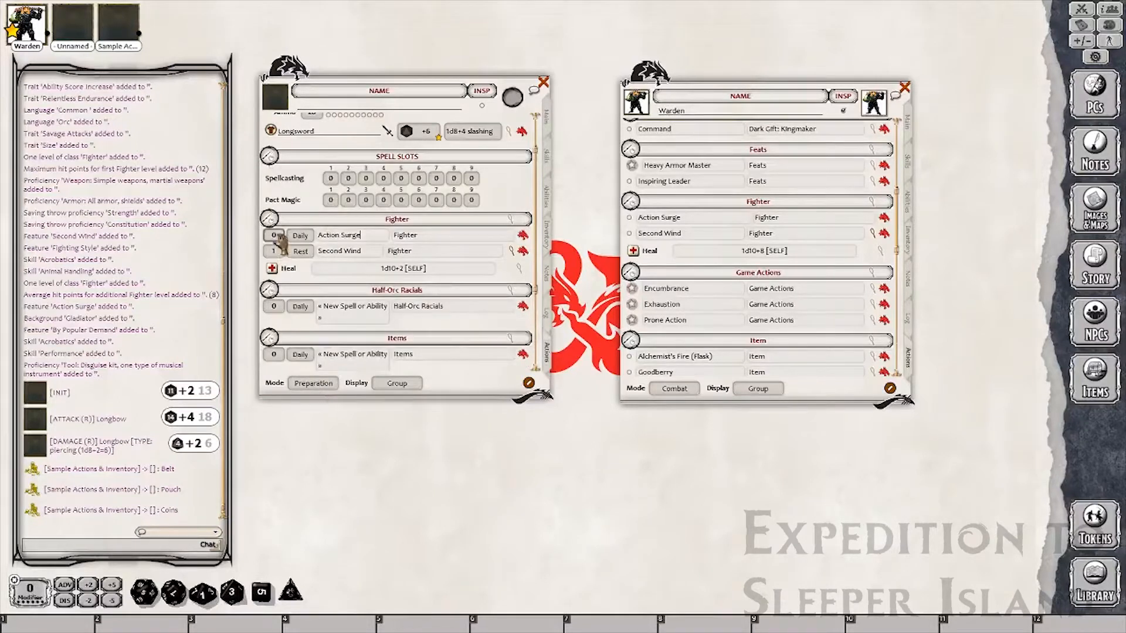
scroll(276, 236, "up", 1)
left_click(311, 385)
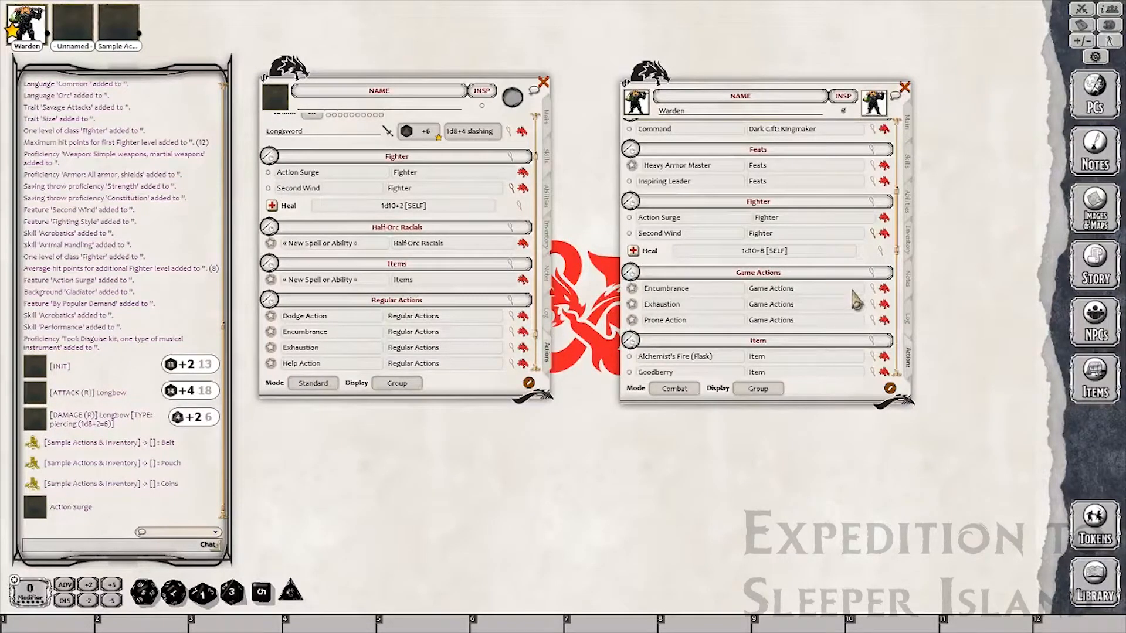
Check Warden's Goodberry item power and name the blank ability in the new character's Items group "Goodberry".
scroll(735, 250, "down", 2)
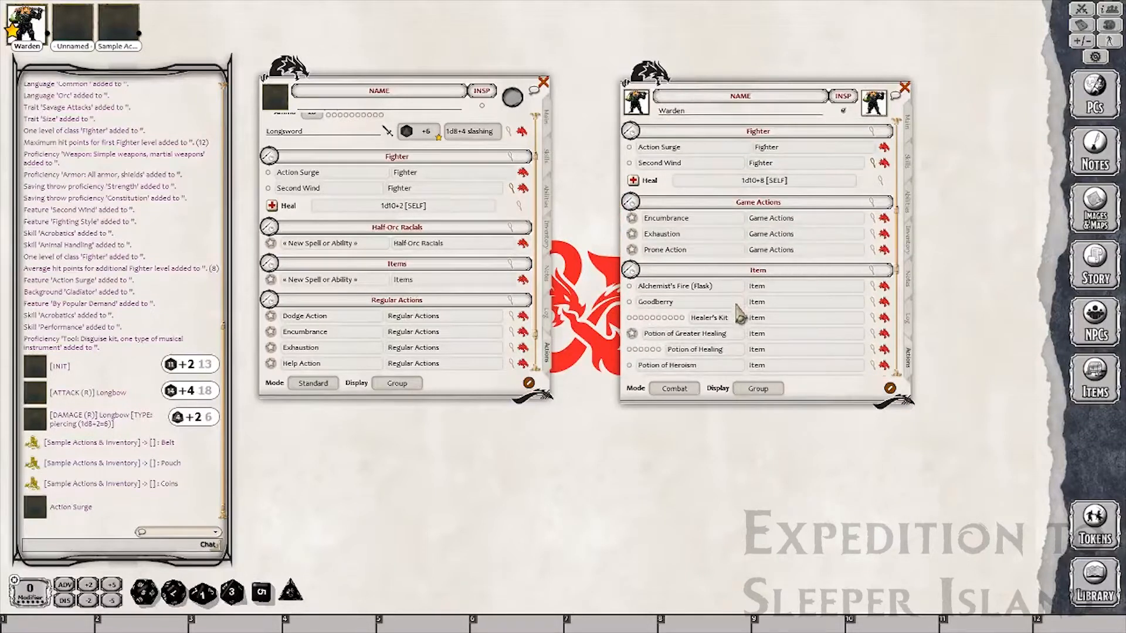
scroll(741, 316, "down", 1)
left_click(874, 284)
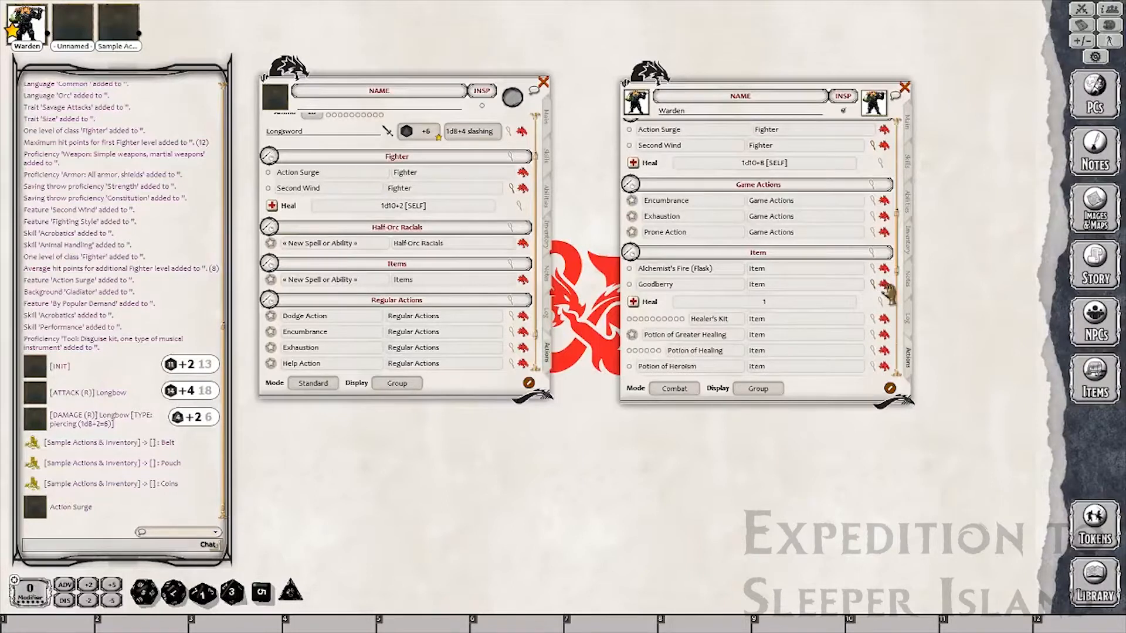
left_click(884, 285)
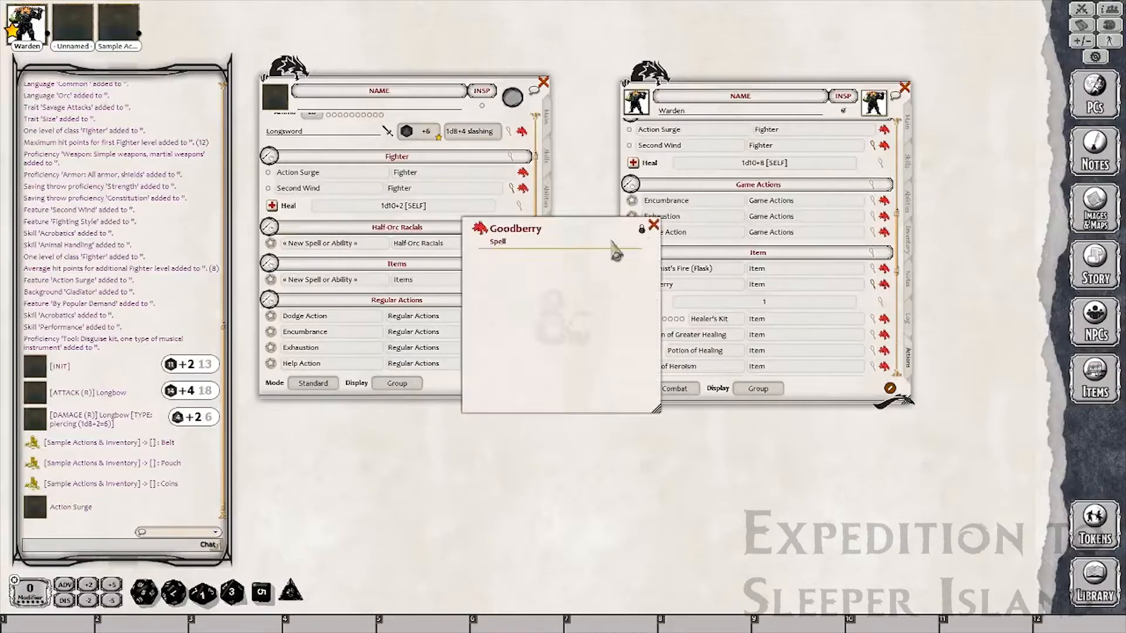
left_click(654, 226)
left_click(352, 280)
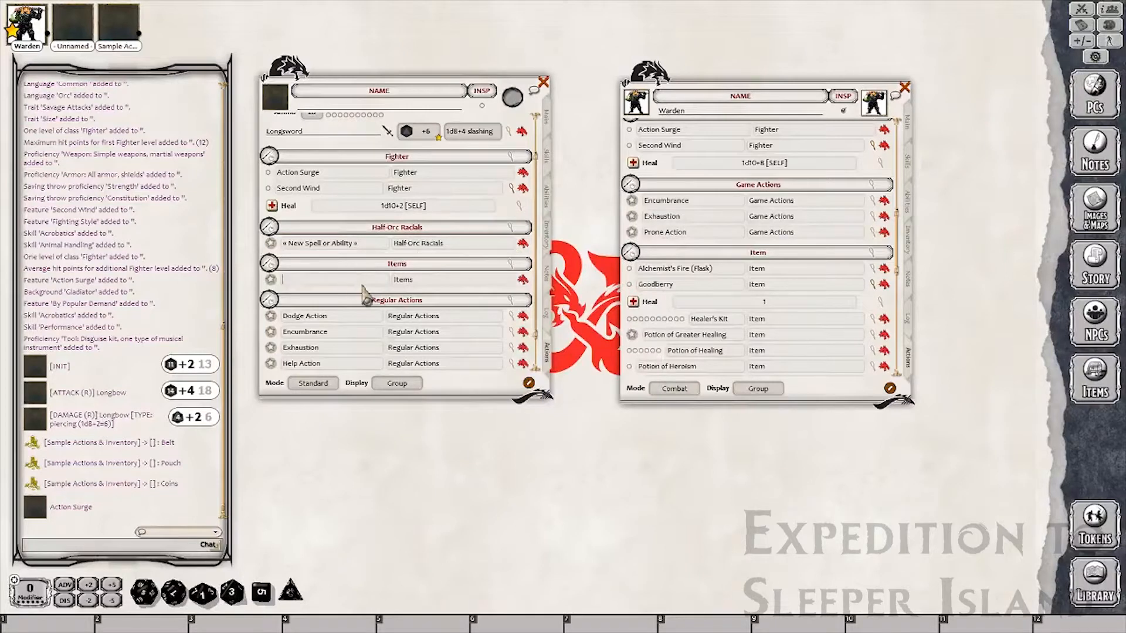
type("Good")
Add a heal action to Goodberry with a flat bonus of 1.
right_click(443, 287)
left_click(486, 299)
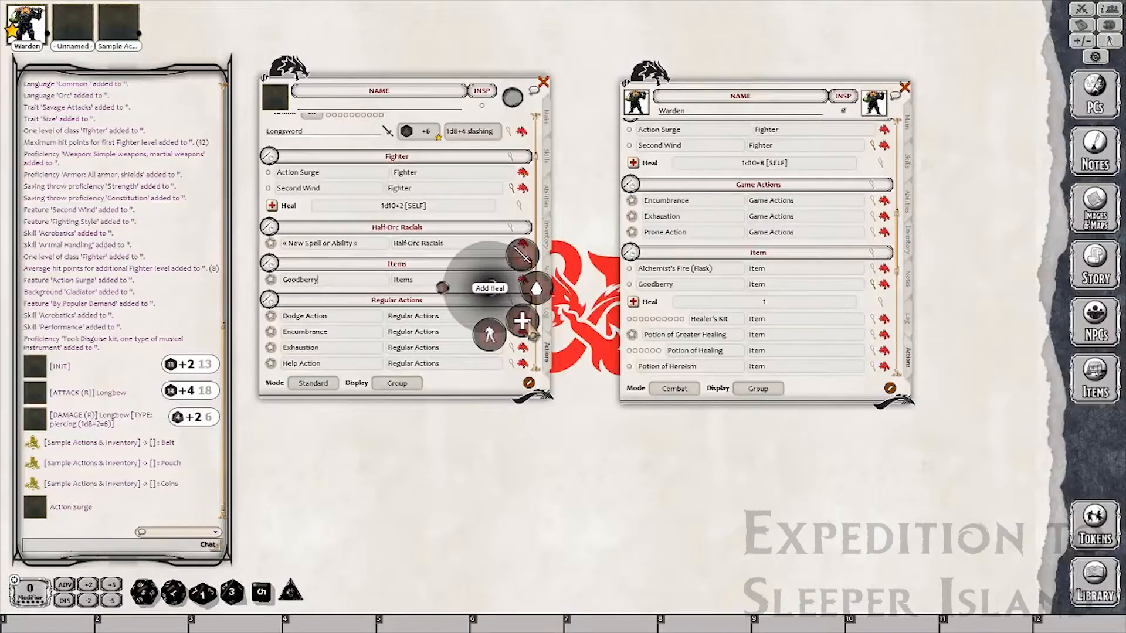
left_click(531, 332)
left_click(520, 298)
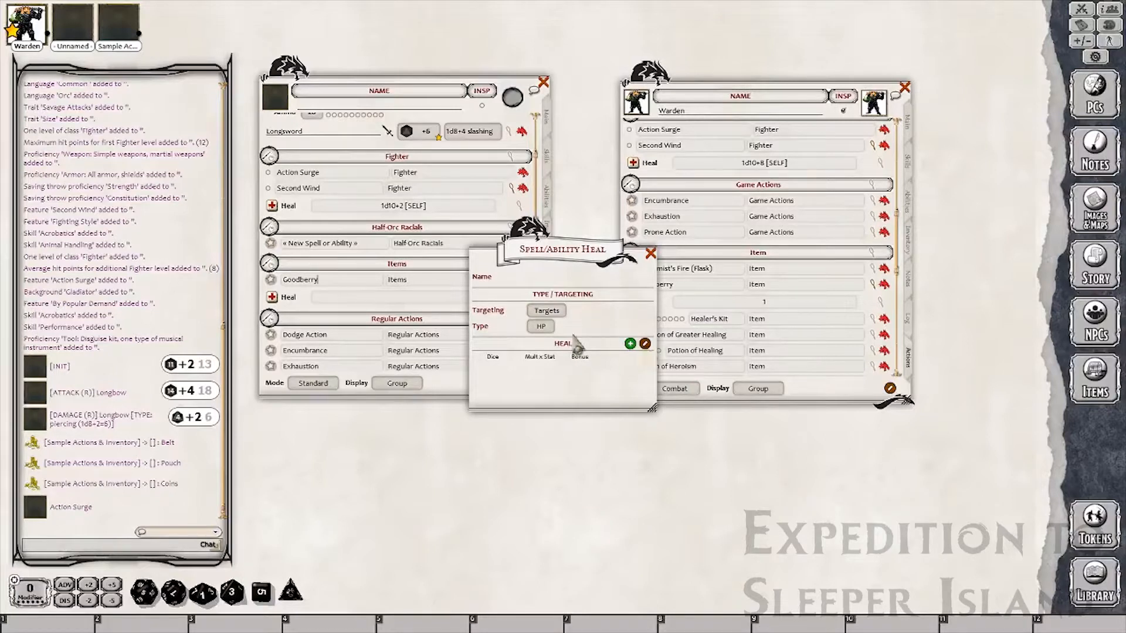
left_click(630, 343)
left_click(592, 368)
type("1")
left_click(651, 255)
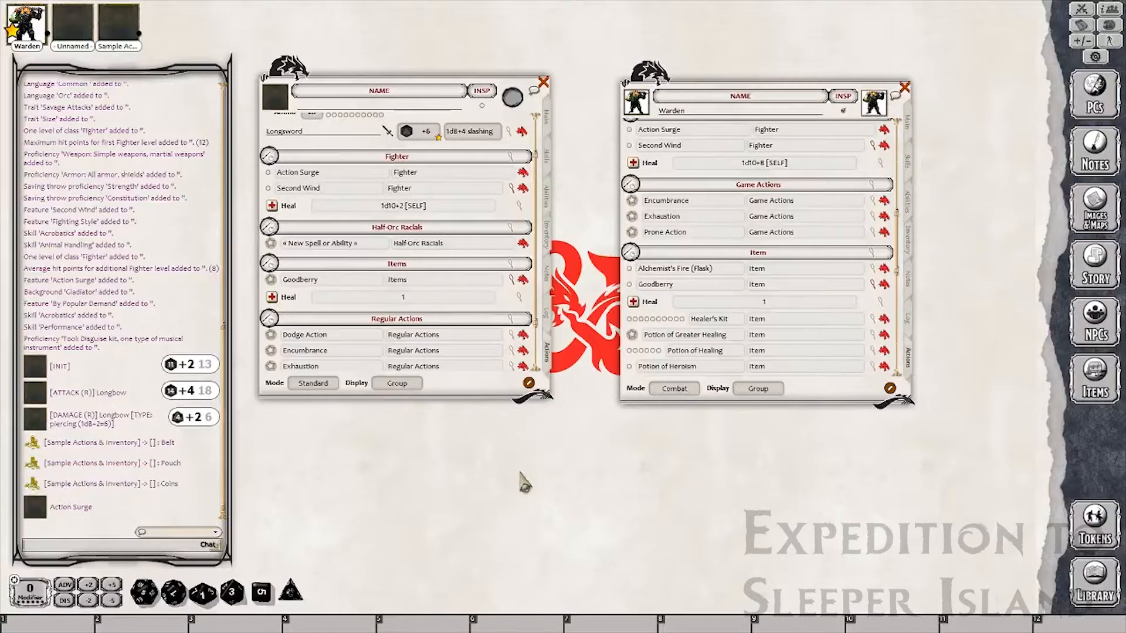
Set Goodberry to 1 use with Once as its period in Preparation mode, and return the actions to Standard mode.
left_click(313, 383)
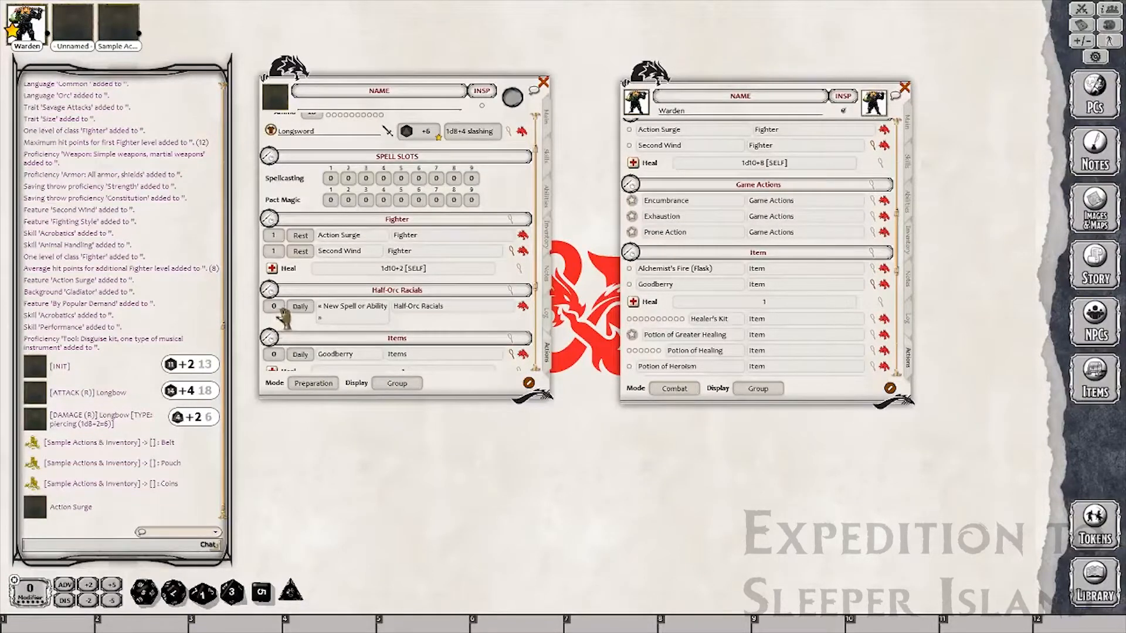
scroll(351, 329, "down", 2)
left_click(301, 301)
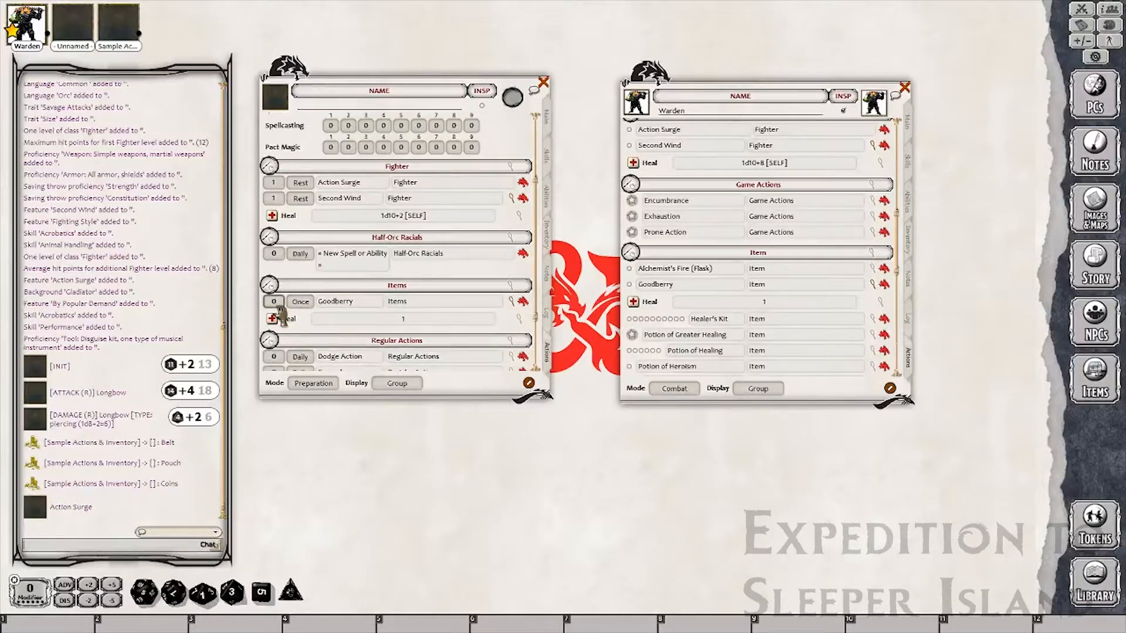
scroll(276, 304, "up", 1)
left_click(328, 384)
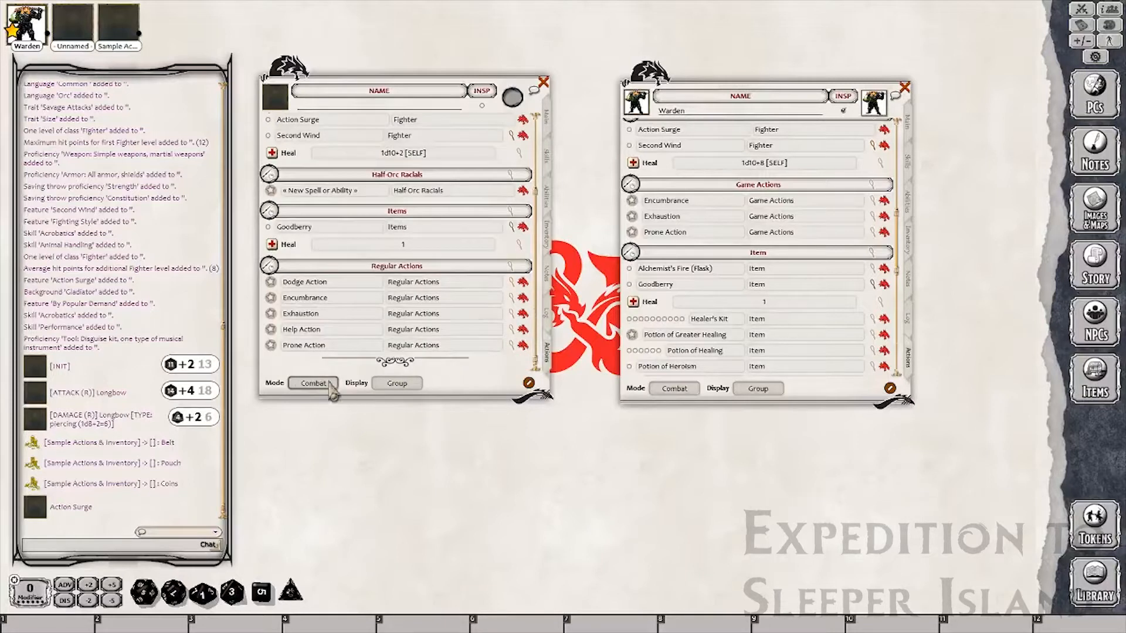
scroll(414, 352, "up", 4)
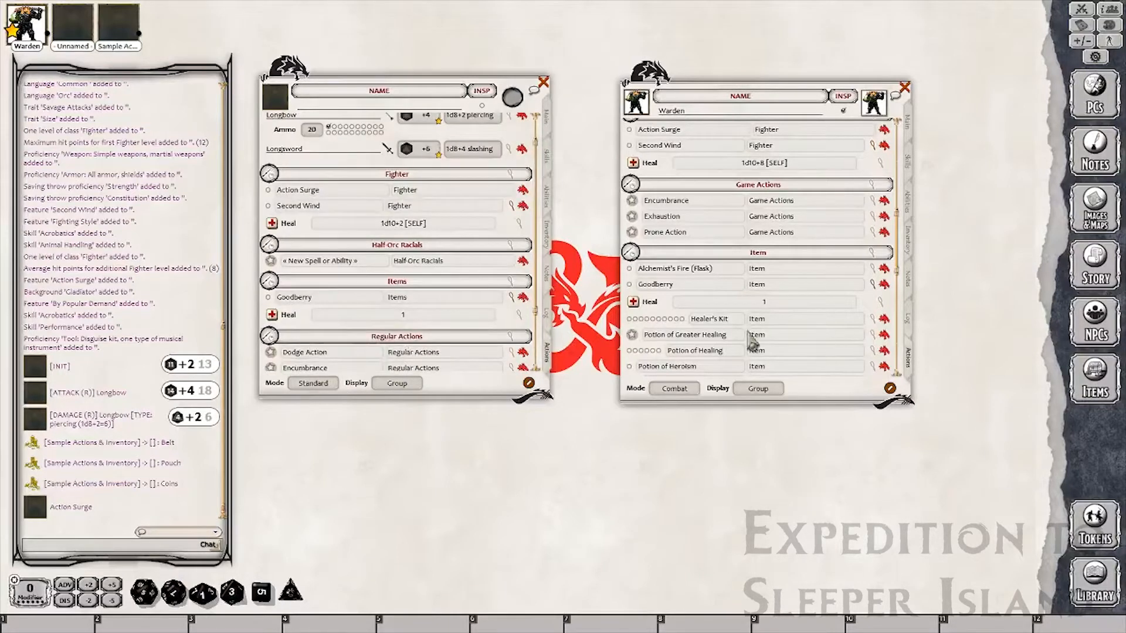
Copy Warden's Potion of Healing power into the new character's Items group and close Warden's character sheet.
scroll(777, 306, "down", 2)
scroll(777, 304, "down", 1)
left_click_drag(892, 302, 376, 310)
scroll(825, 301, "down", 2)
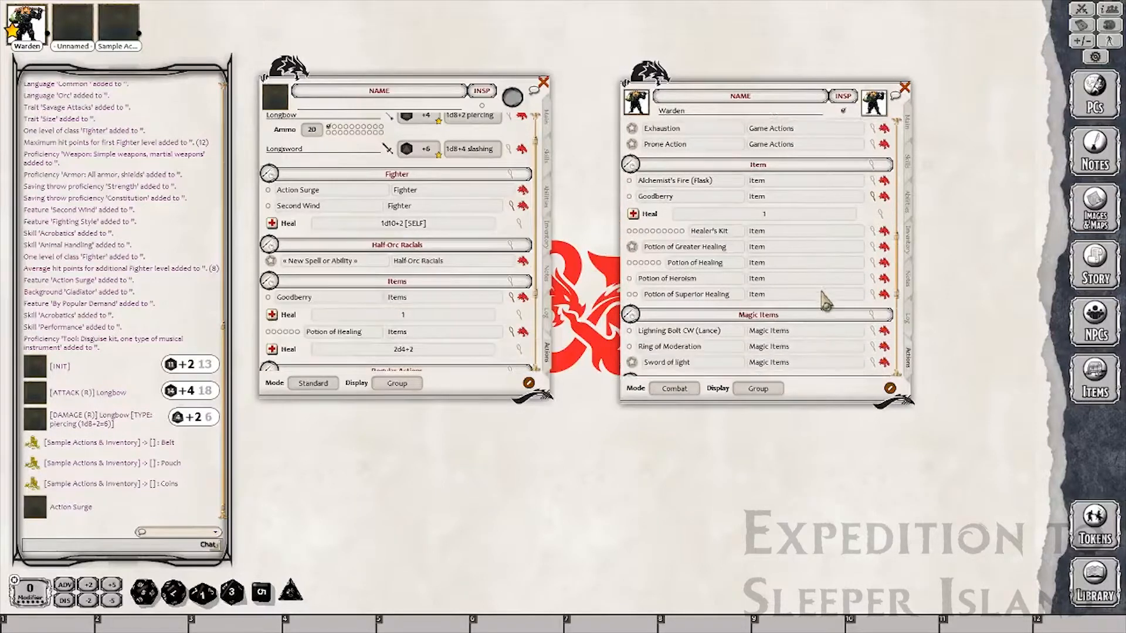
scroll(825, 301, "down", 1)
scroll(727, 275, "up", 3)
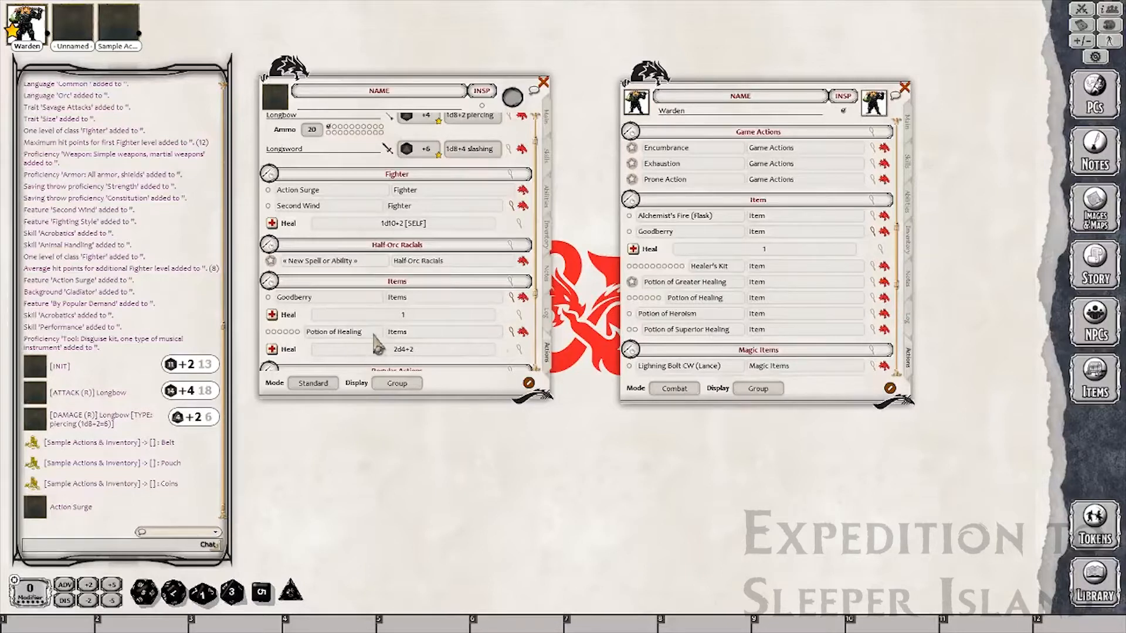
scroll(419, 352, "up", 1)
scroll(813, 300, "up", 5)
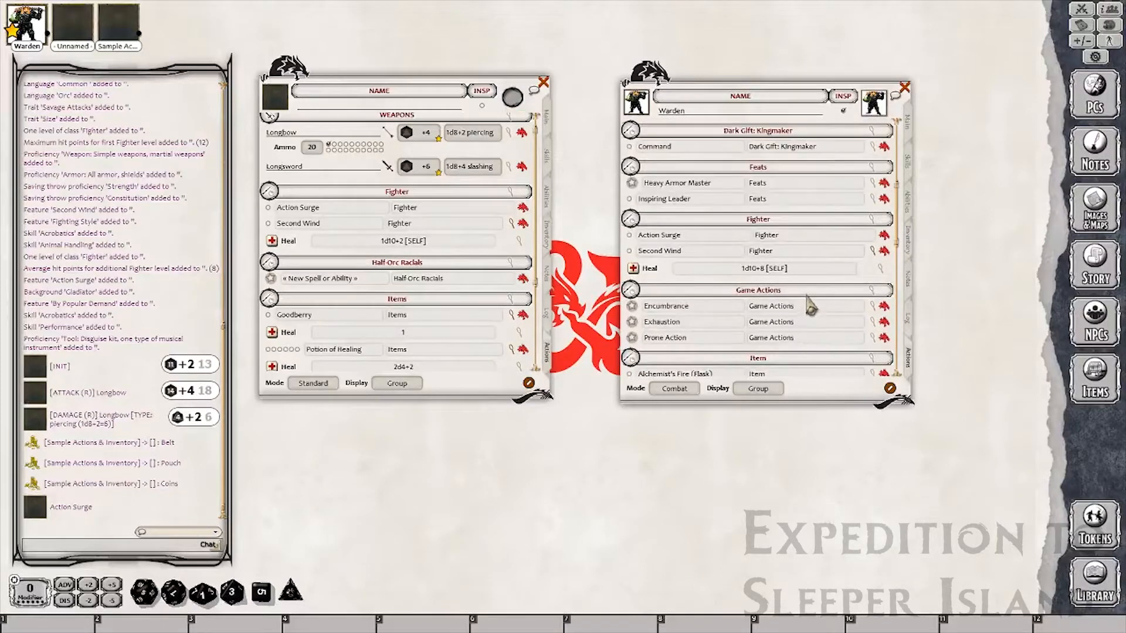
scroll(810, 302, "up", 3)
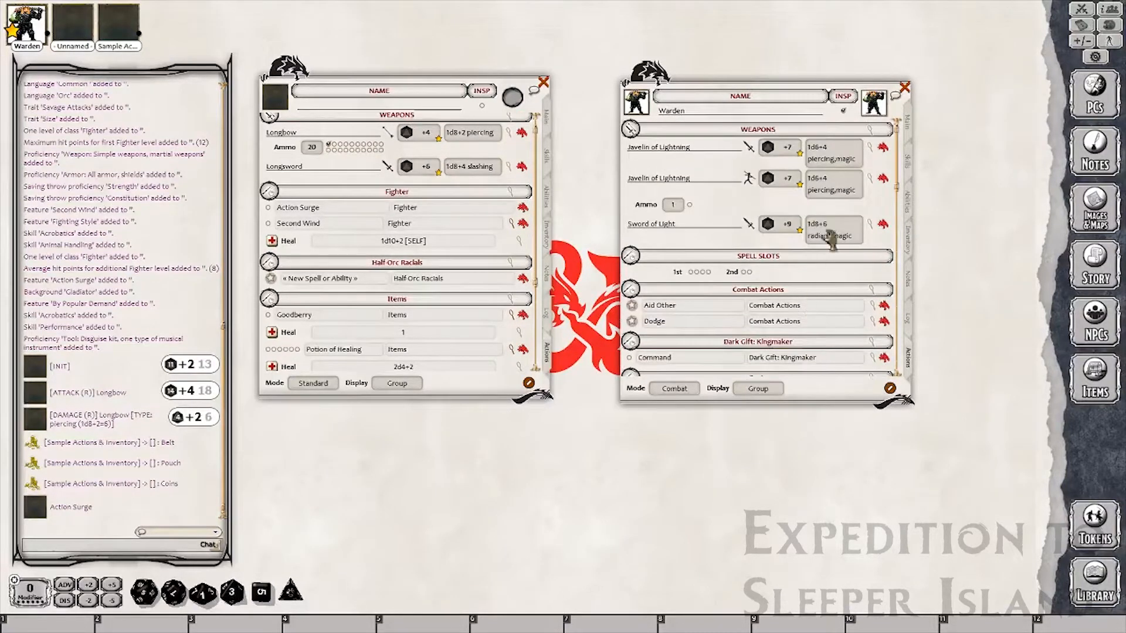
left_click(906, 89)
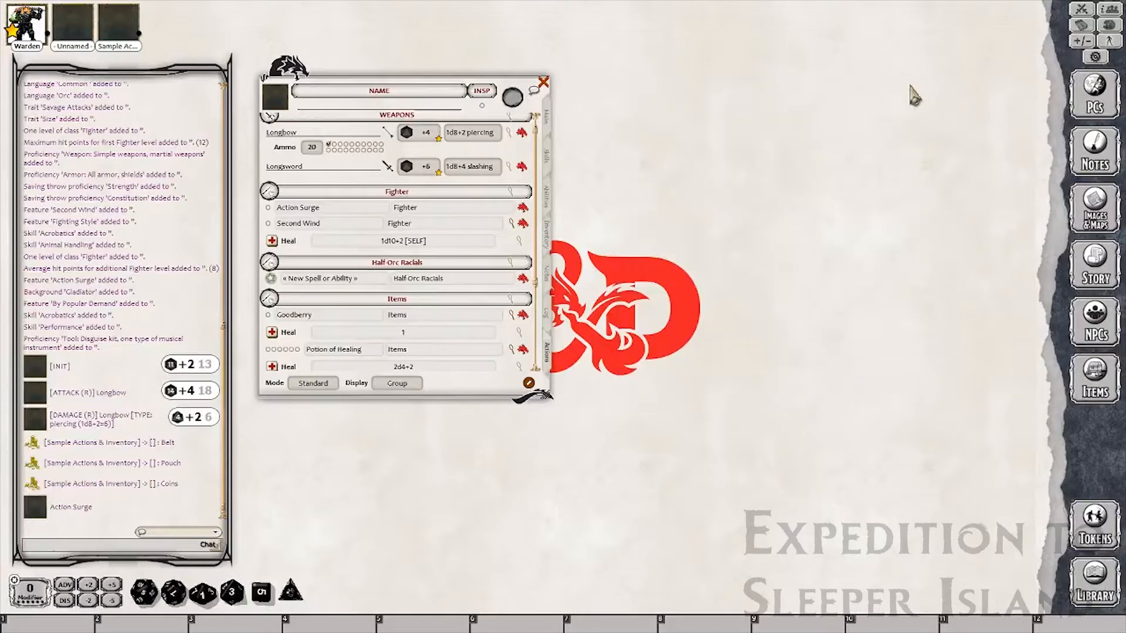
Open the description of the new character's Relentless Endurance trait and place it beside the character sheet.
left_click(546, 199)
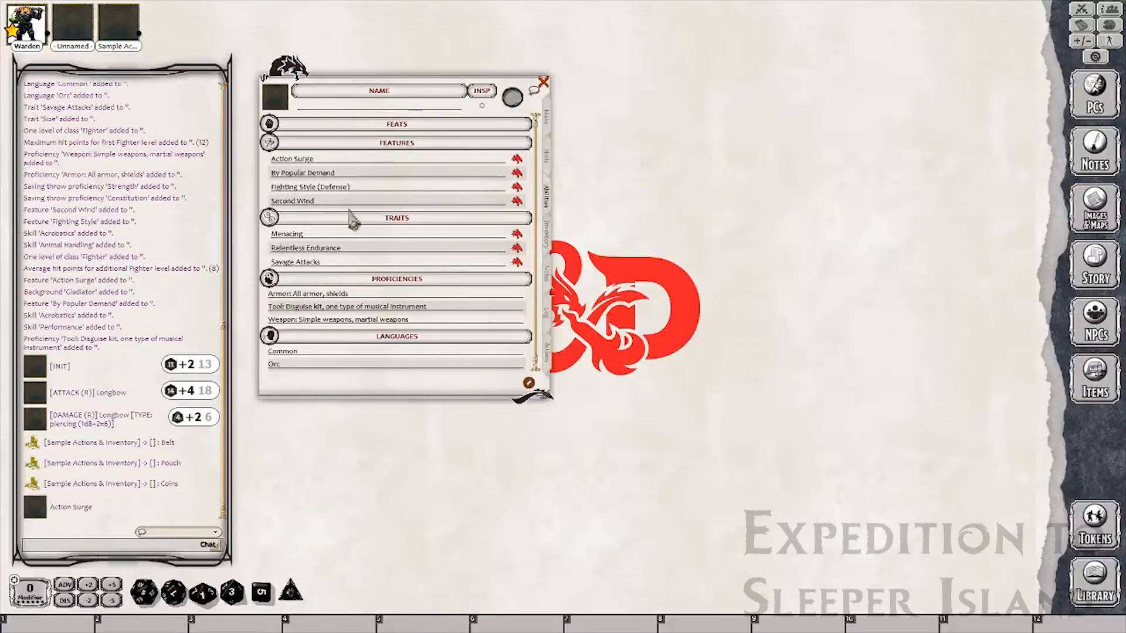
left_click(520, 251)
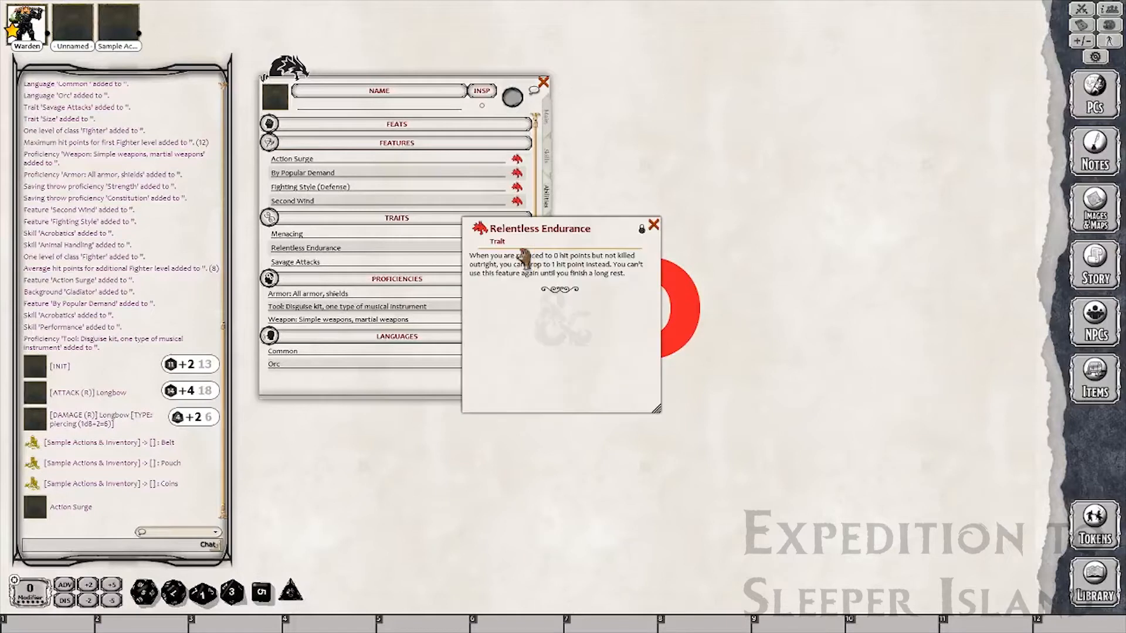
left_click_drag(596, 238, 735, 209)
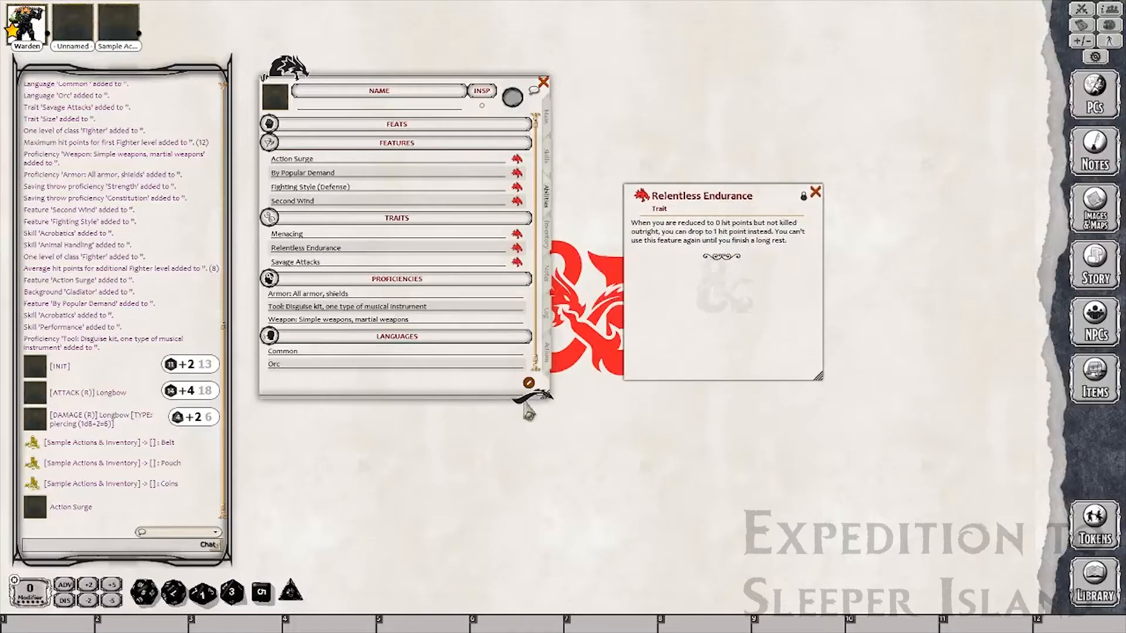
Name the blank ability in the new character's Half-Orc Racials group "Relentless Endurance".
left_click(549, 354)
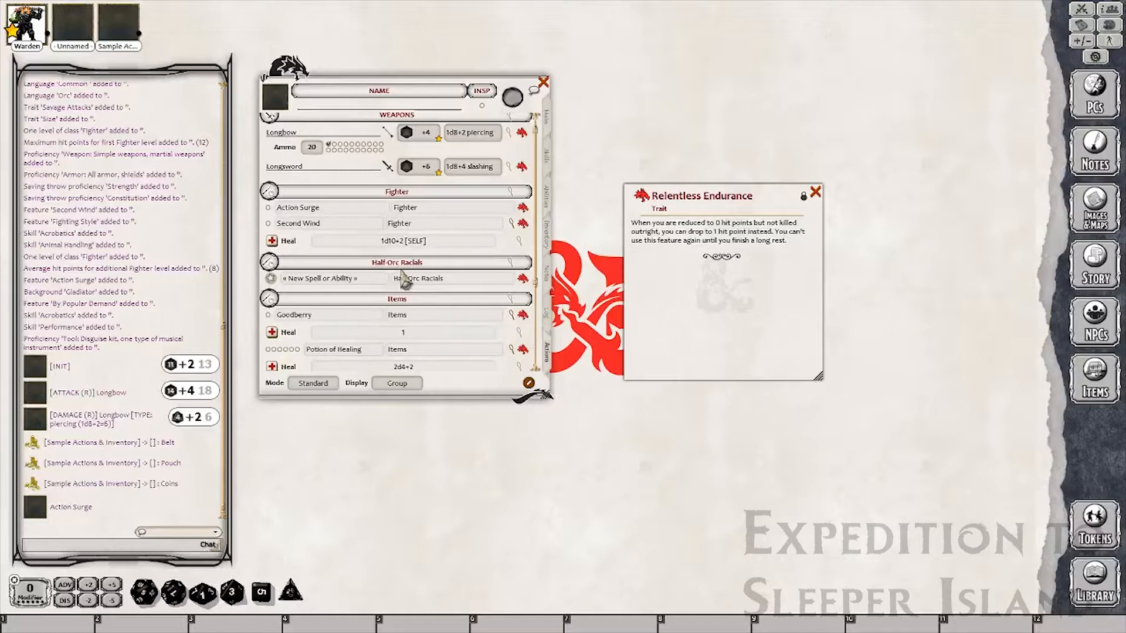
left_click(358, 283)
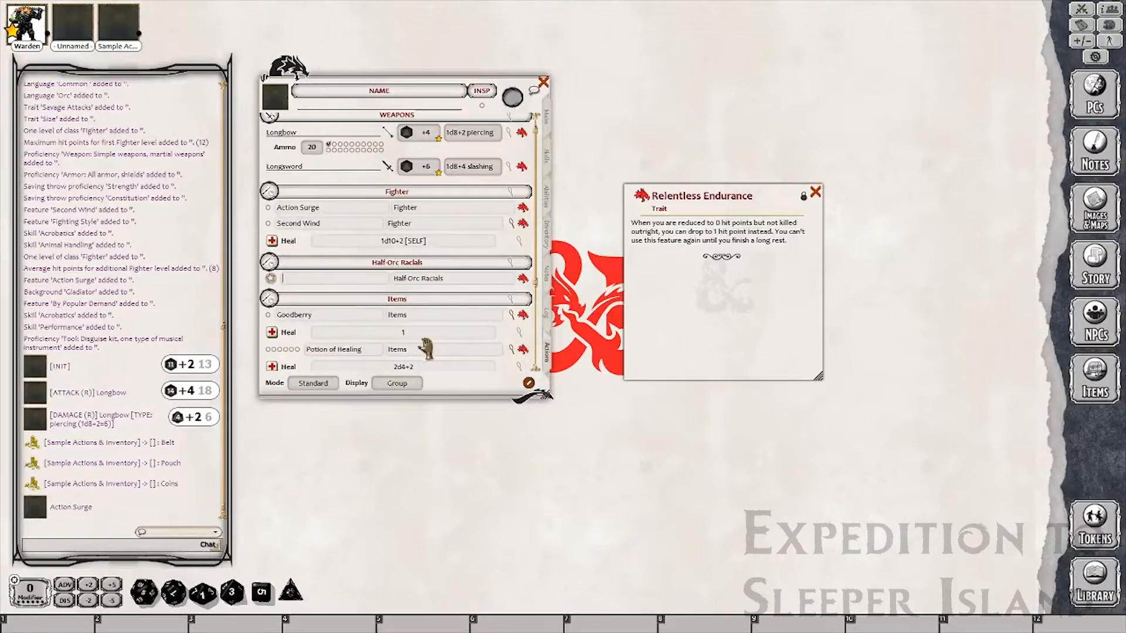
type("Relentless Endurance")
Add a heal action to the Relentless Endurance power with a flat bonus of 1.
right_click(400, 288)
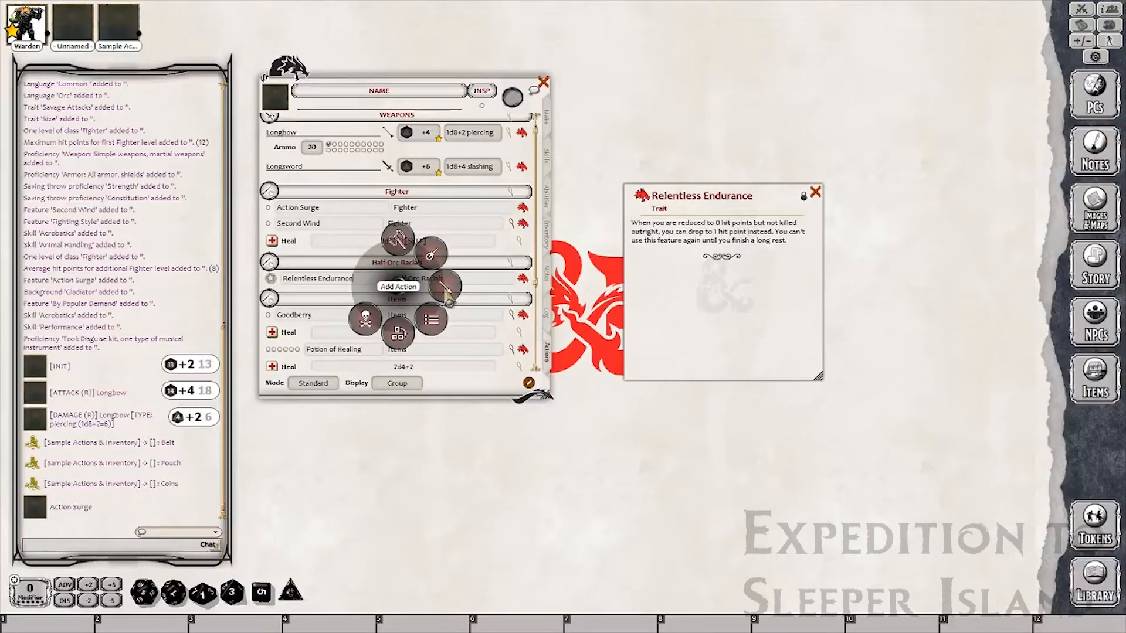
left_click(448, 287)
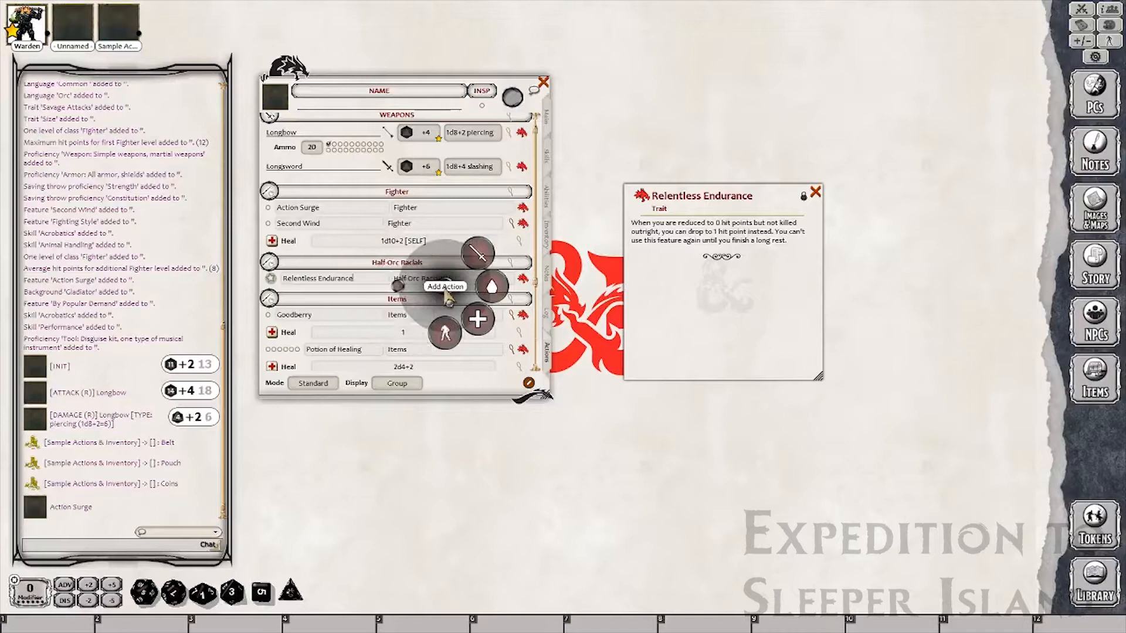
left_click(476, 329)
left_click(519, 296)
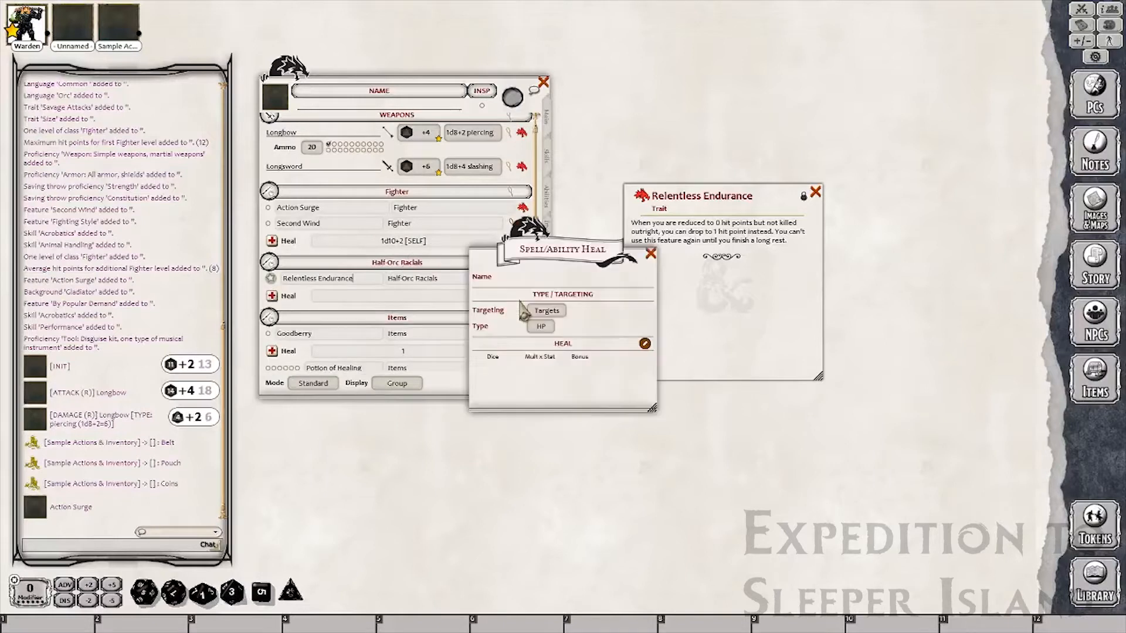
left_click(630, 343)
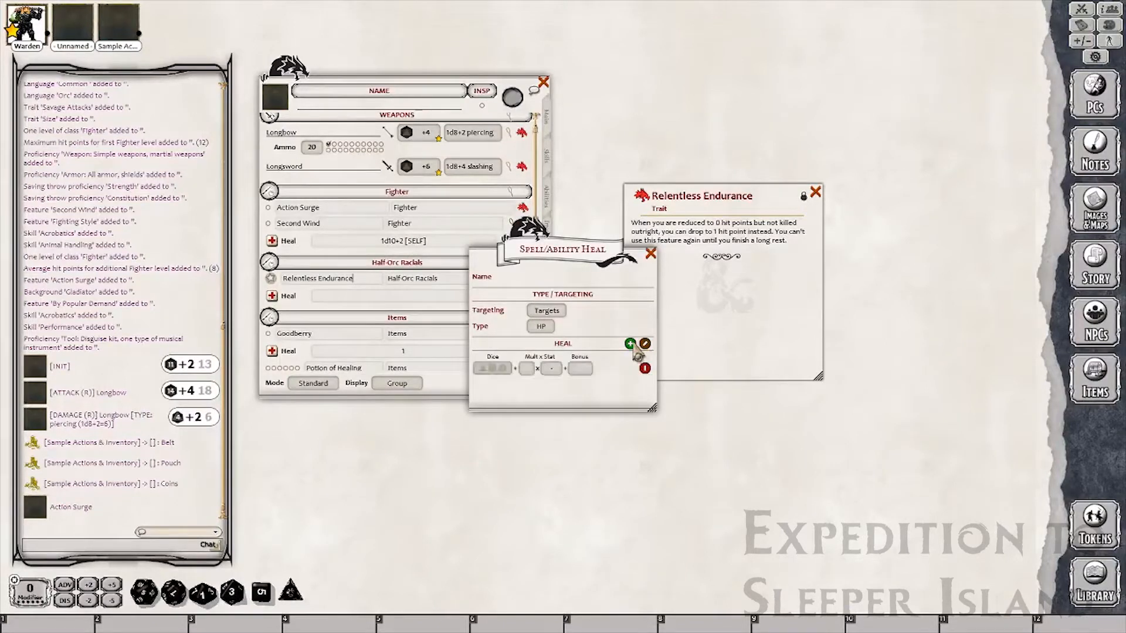
type("1")
left_click(651, 253)
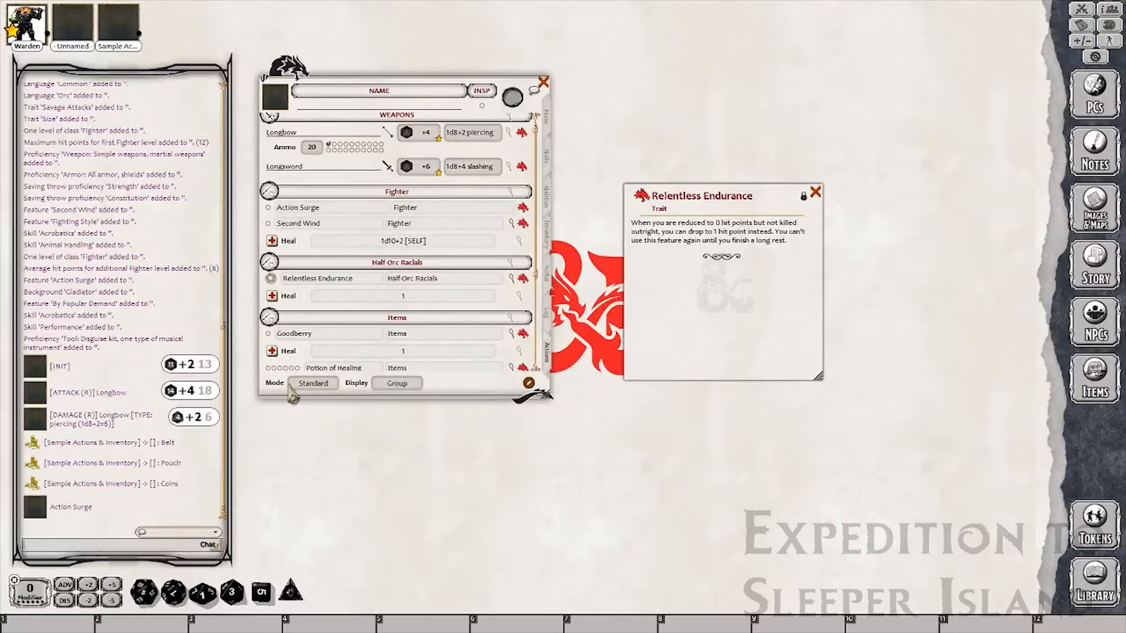
Set Relentless Endurance's number of uses to 1 and its recharge period in Preparation mode, and return the actions to Standard mode.
left_click(322, 383)
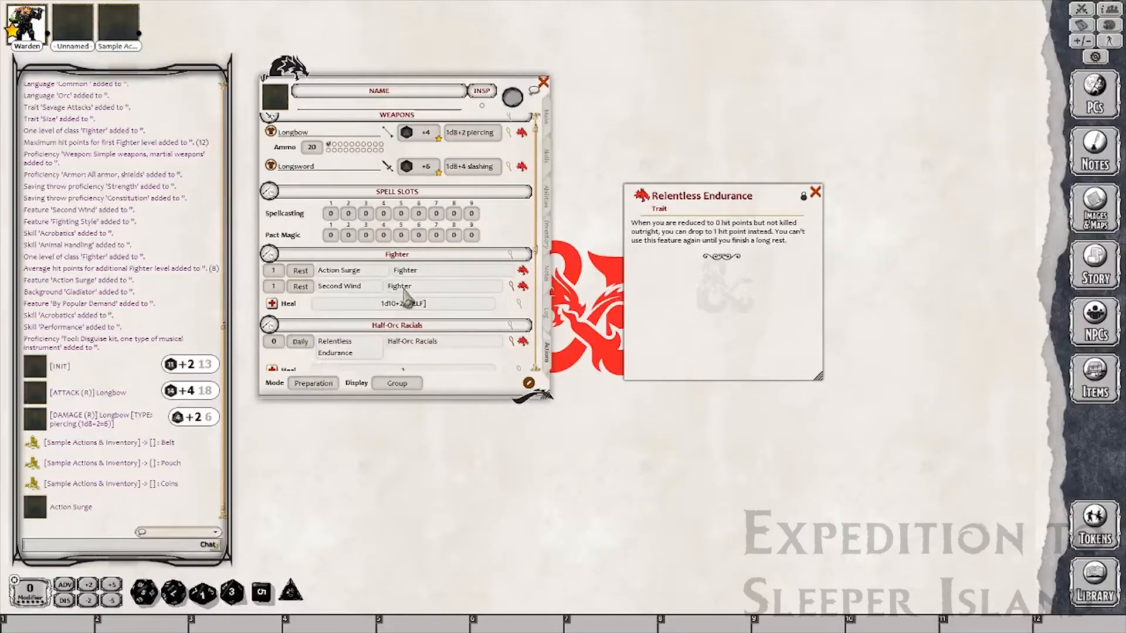
scroll(359, 342, "down", 3)
left_click(311, 293)
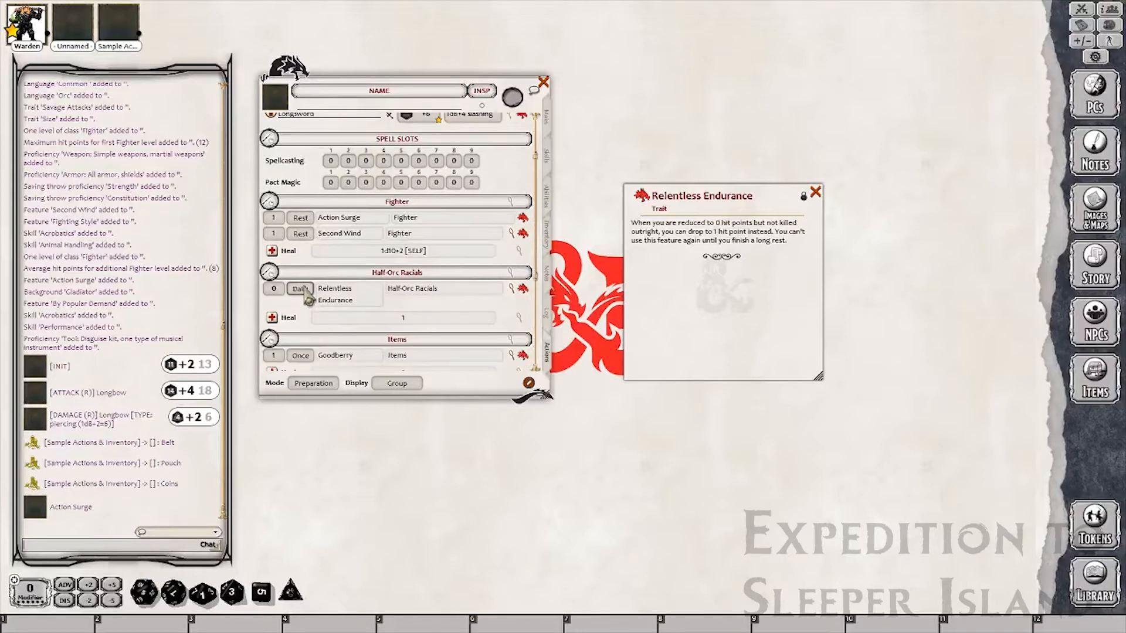
left_click(274, 289)
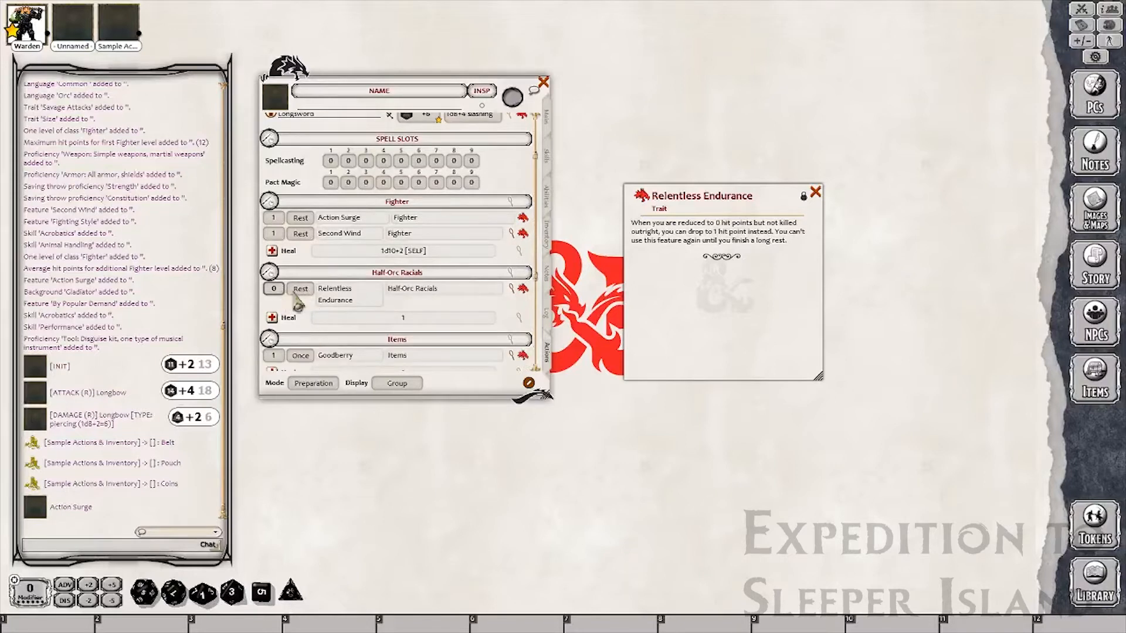
left_click(300, 289)
left_click(314, 384)
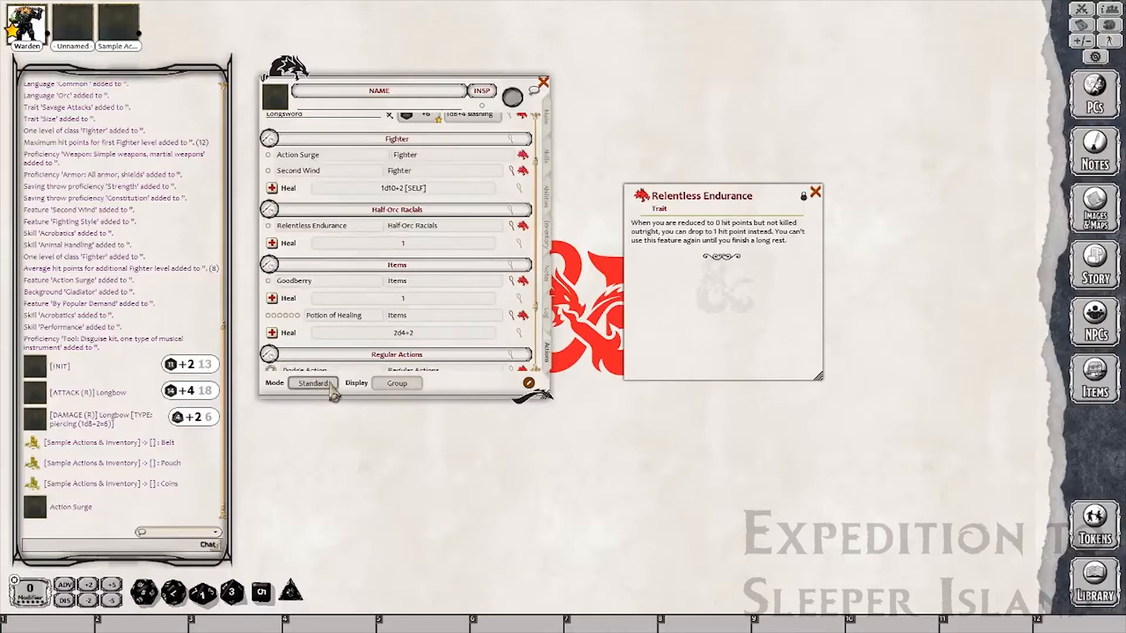
Close the trait description, review the new character's action groups and open its inventory.
scroll(418, 288, "down", 5)
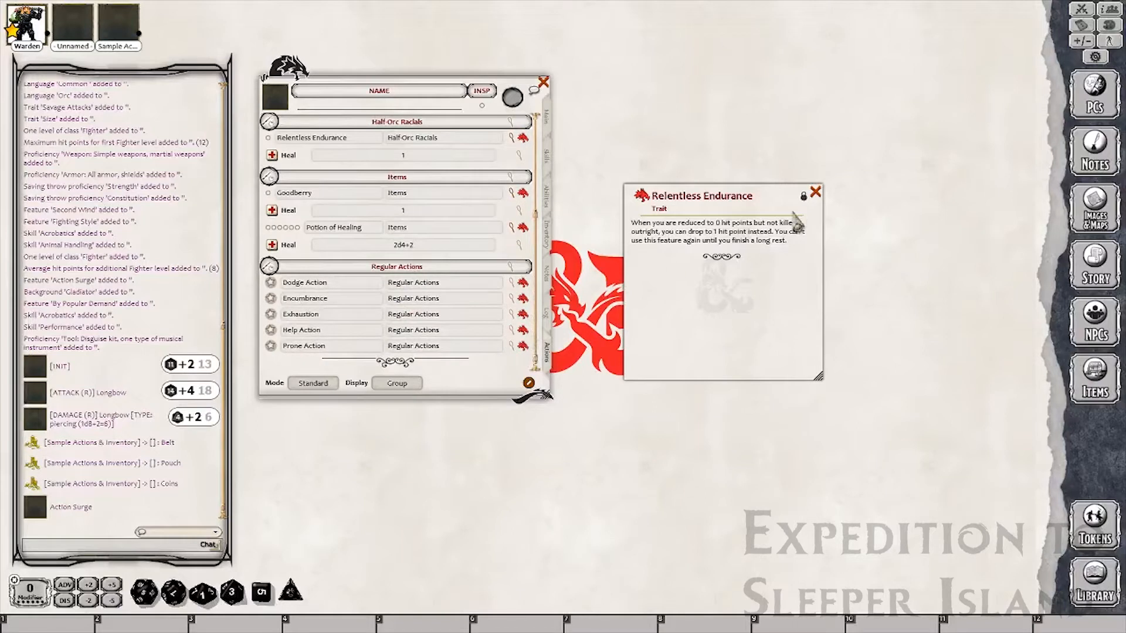
left_click(815, 192)
scroll(352, 299, "up", 4)
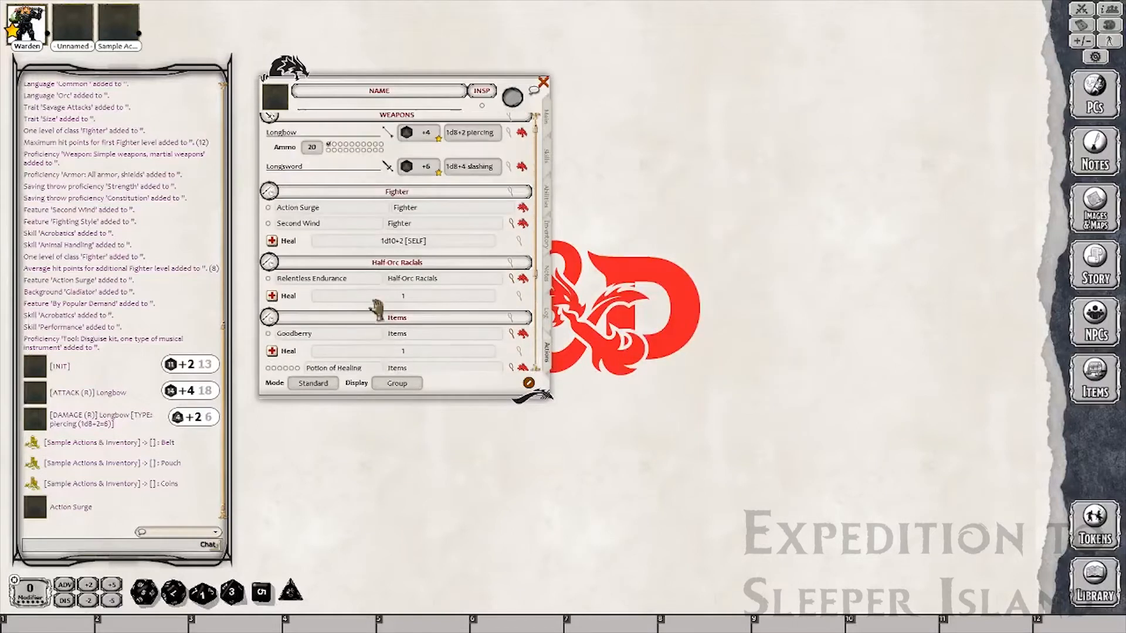
scroll(390, 302, "down", 4)
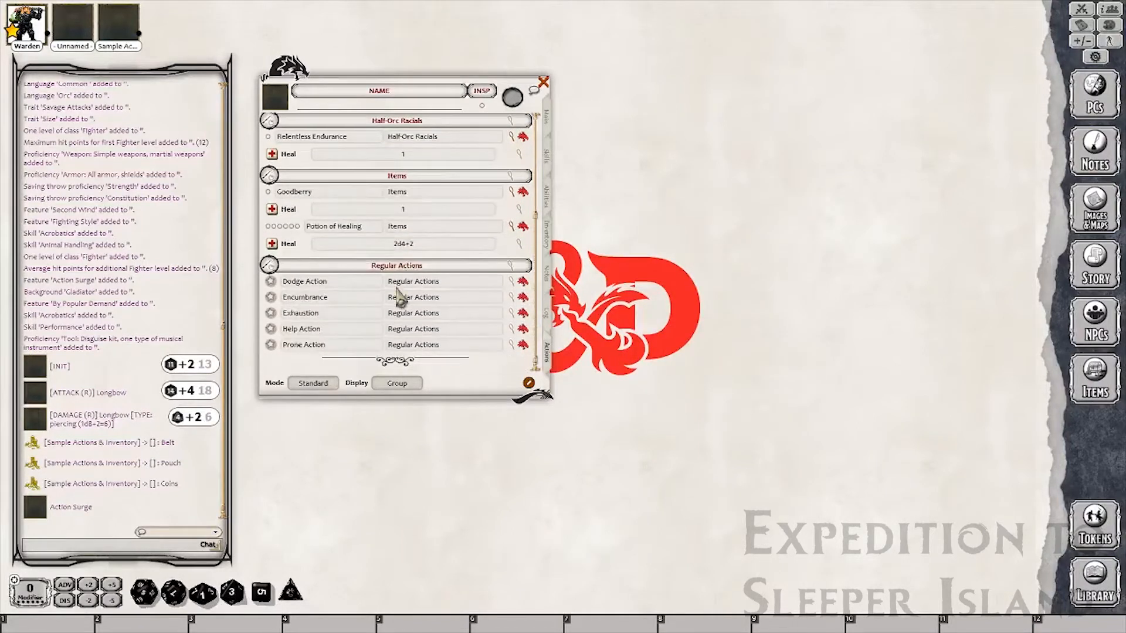
scroll(377, 339, "up", 4)
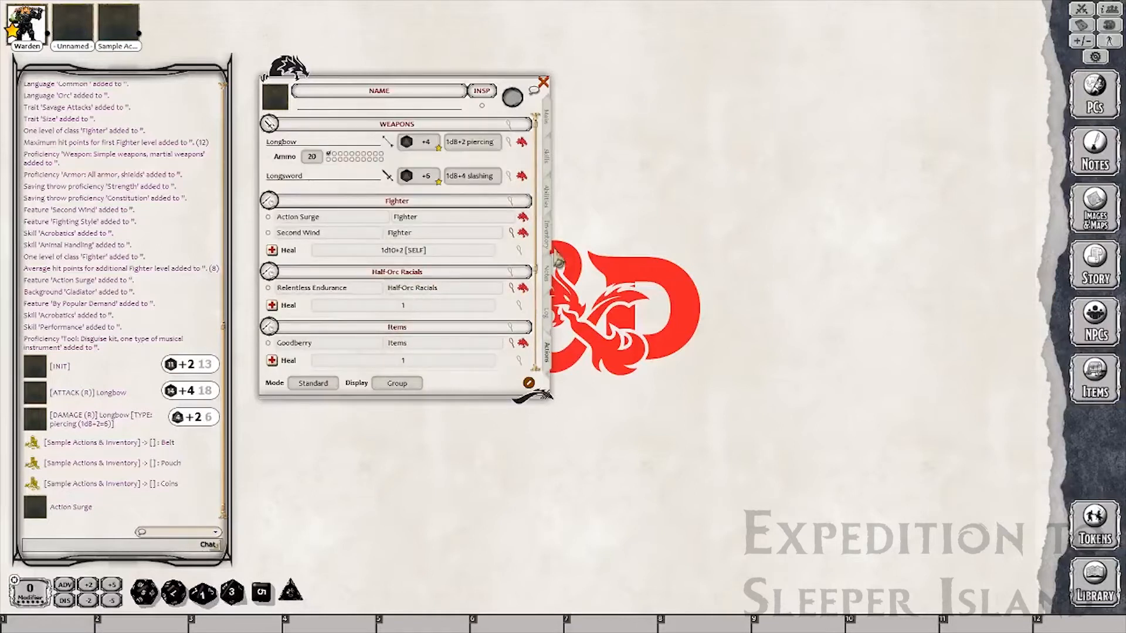
left_click(555, 251)
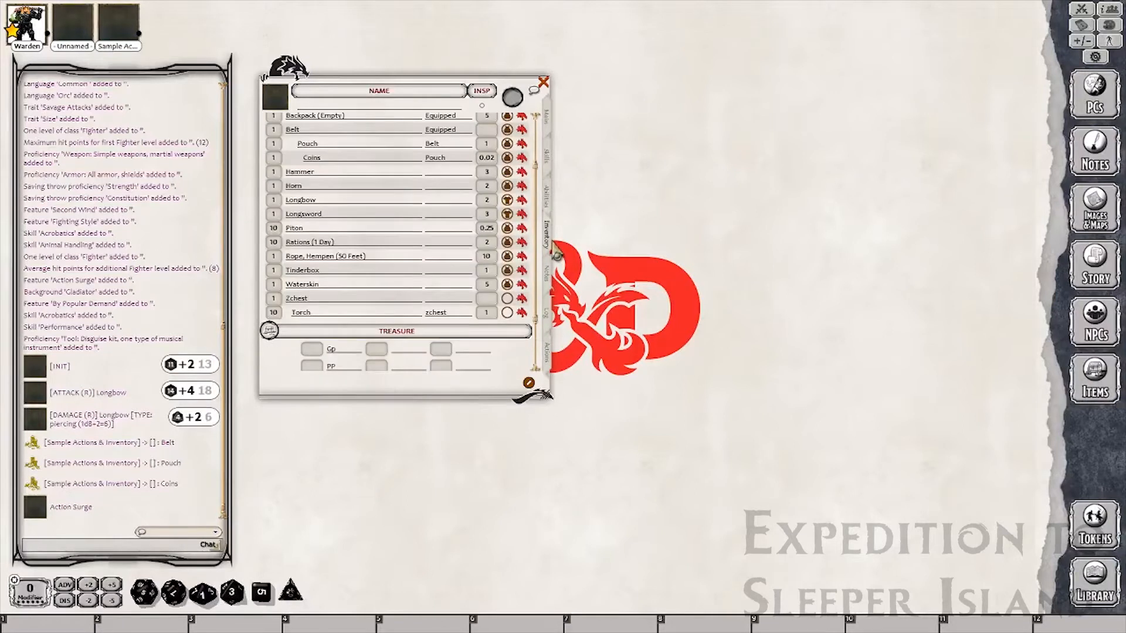
Review the new character's notes, abilities, skills and main statistics.
left_click(548, 275)
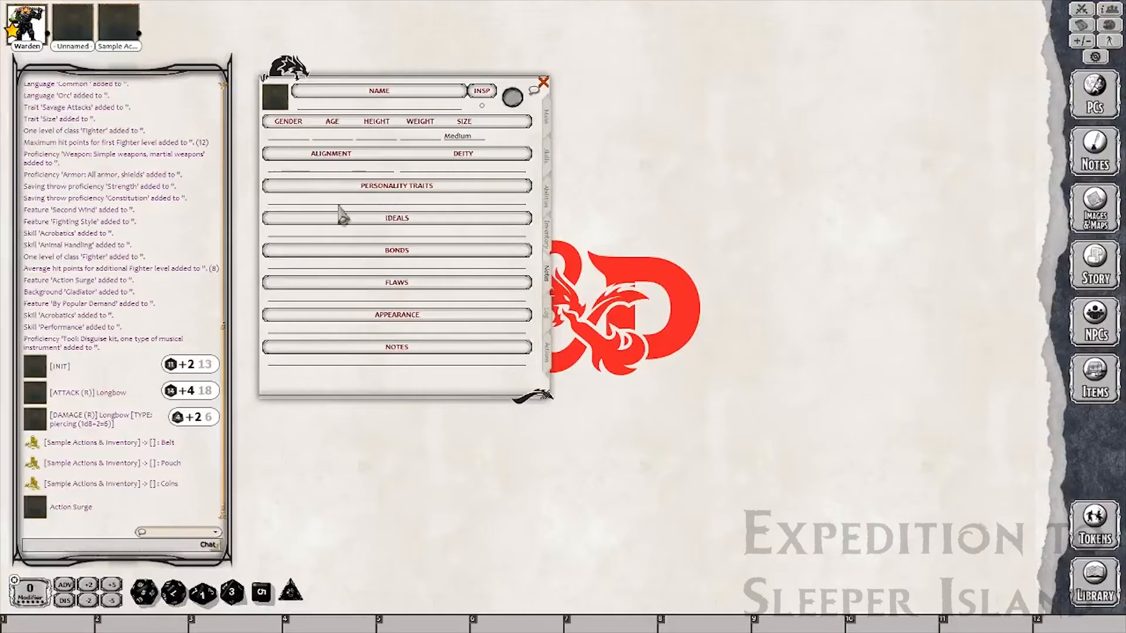
left_click(548, 197)
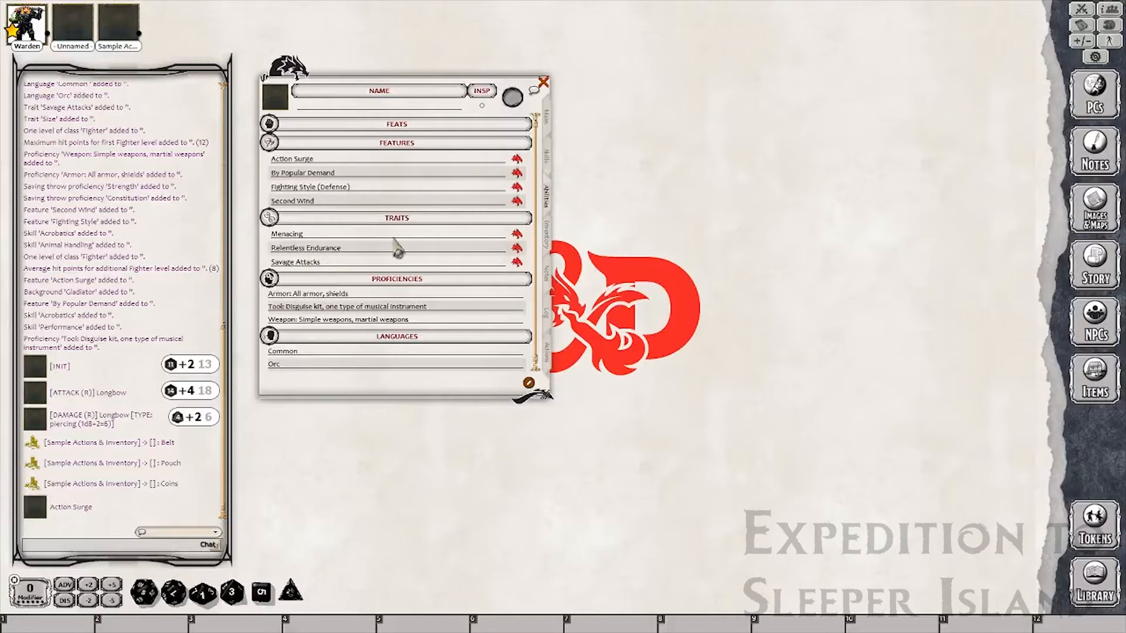
scroll(376, 320, "down", 1)
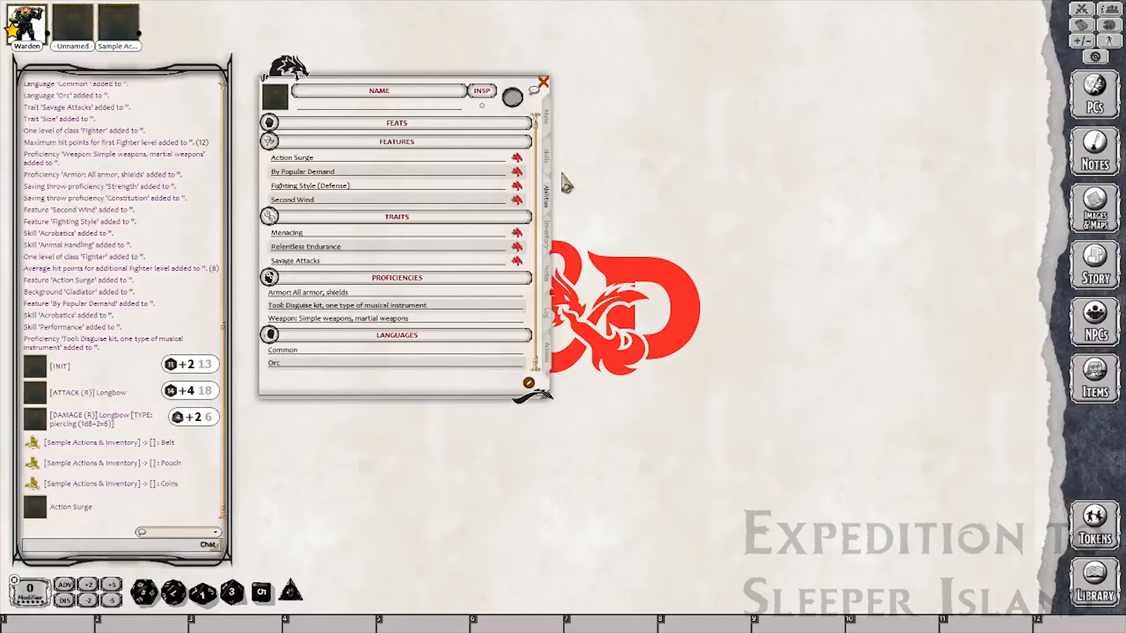
left_click(548, 159)
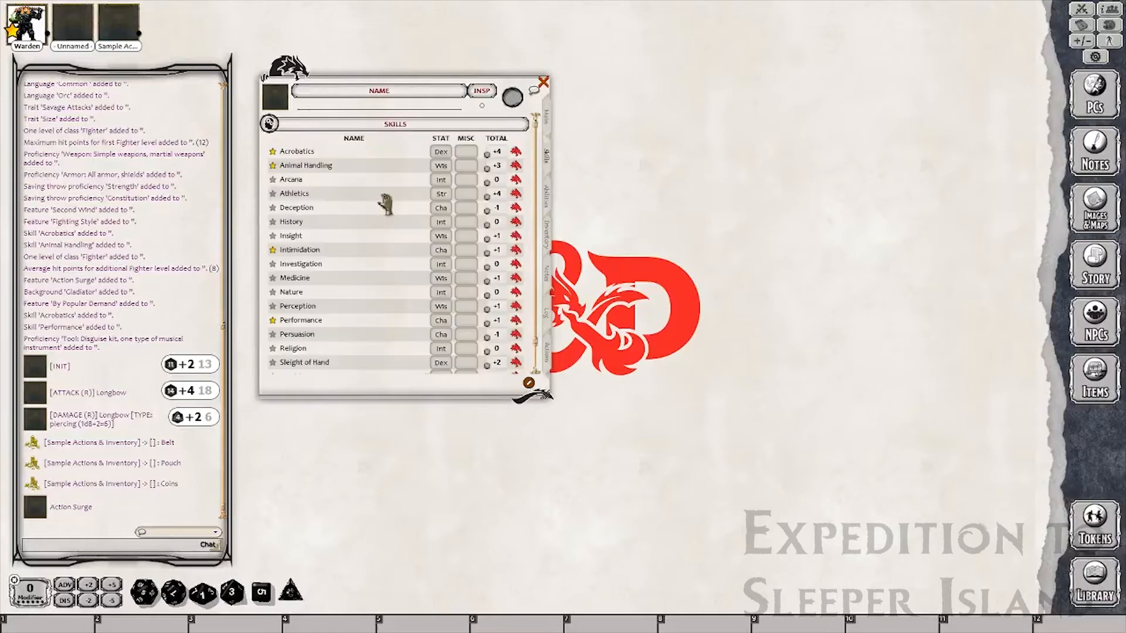
left_click(548, 120)
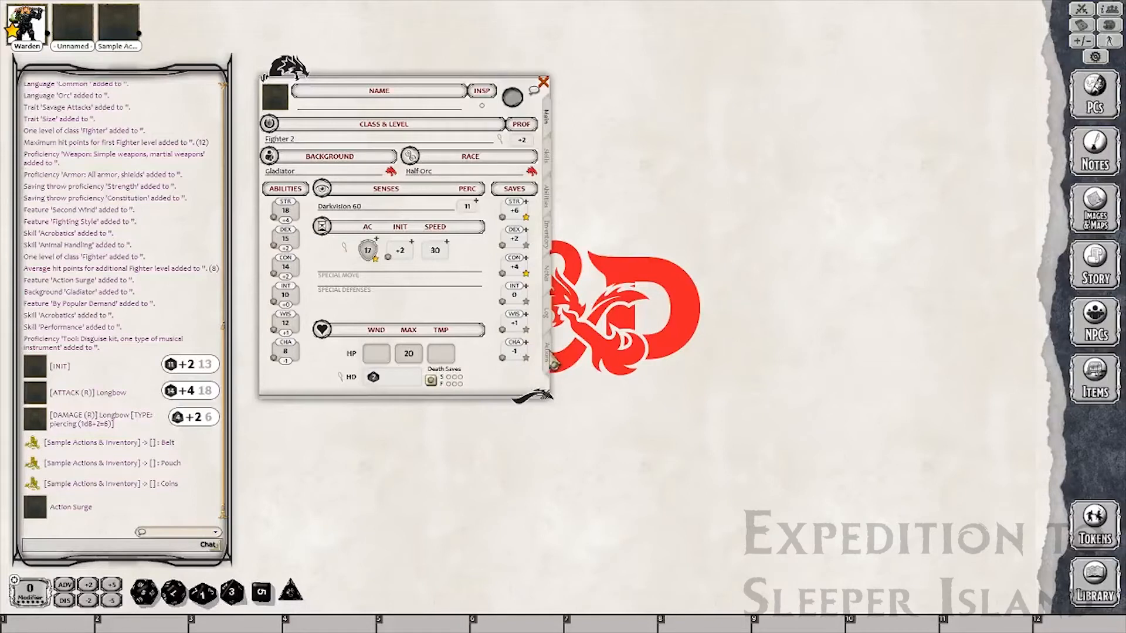
Show the new character's actions and save the character data with the save chat command.
left_click(551, 359)
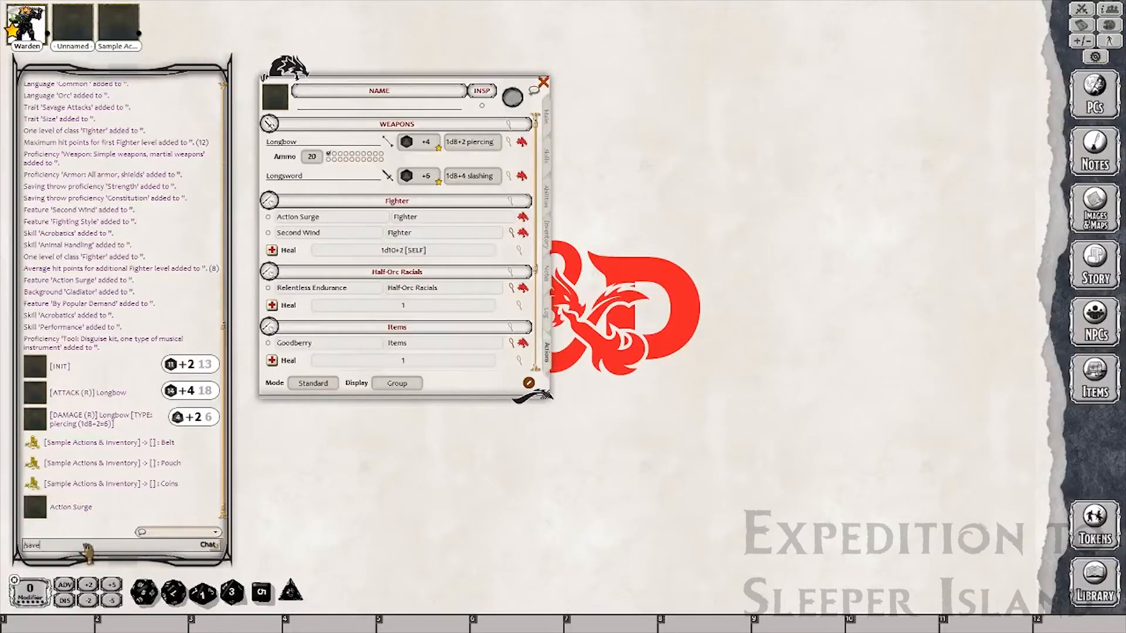
key("Return")
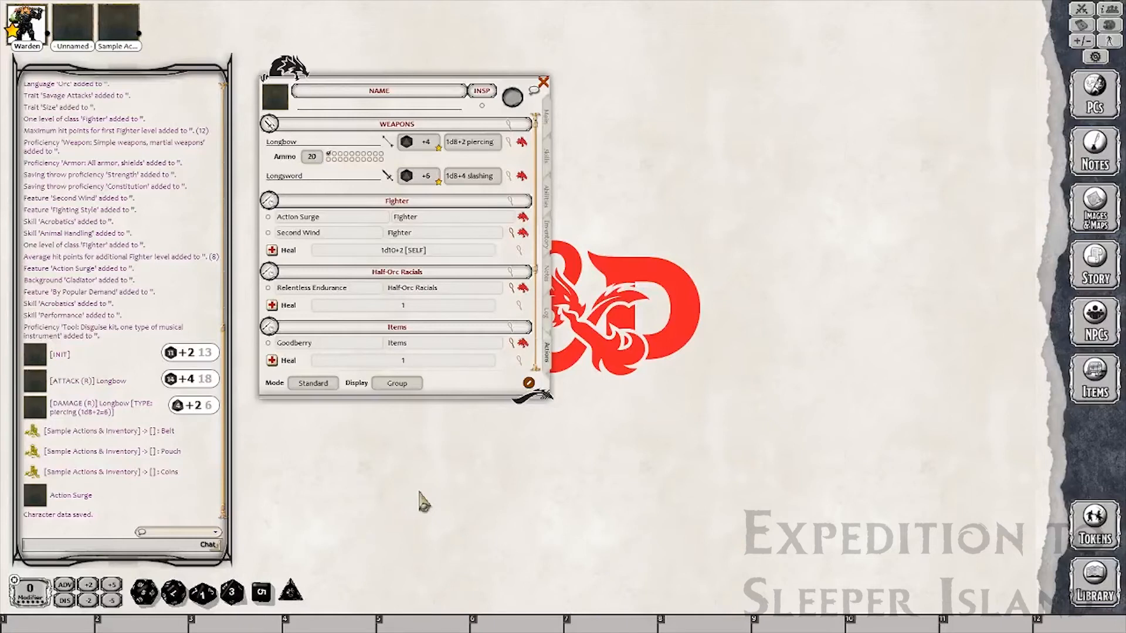
Look through the new character's action groups from Weapons to Regular Actions.
scroll(469, 347, "down", 5)
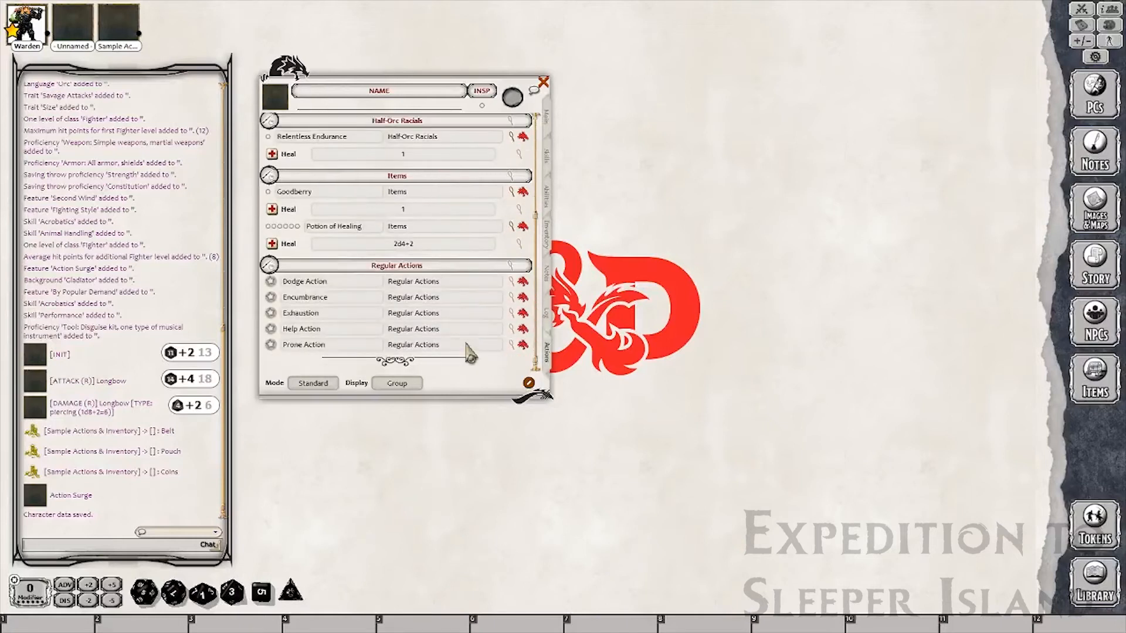
scroll(470, 355, "up", 5)
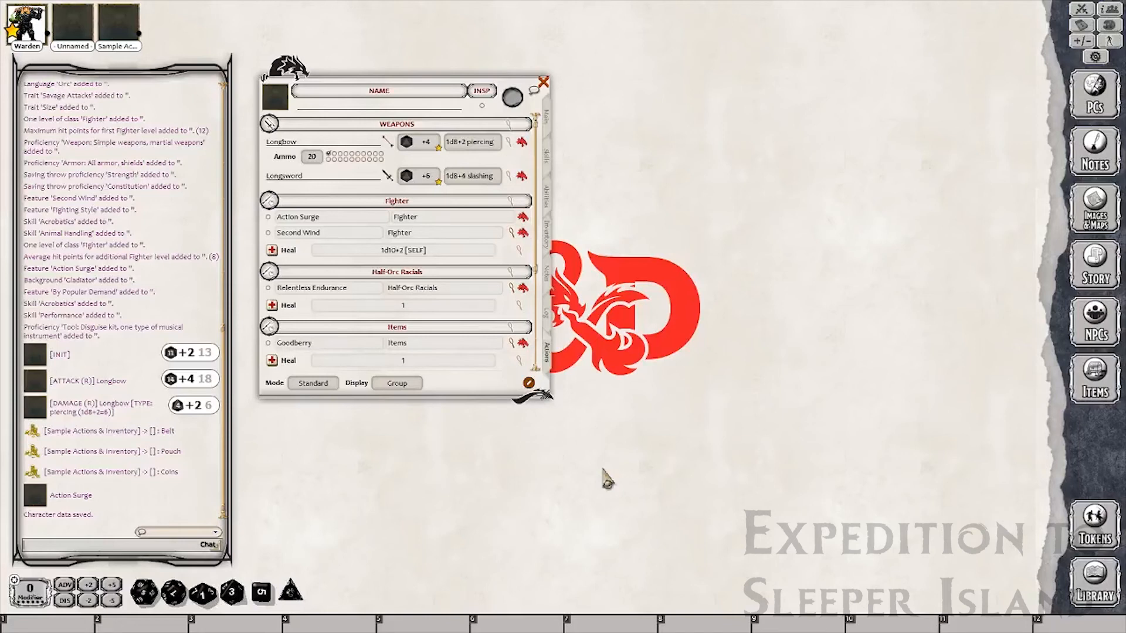
key("alt")
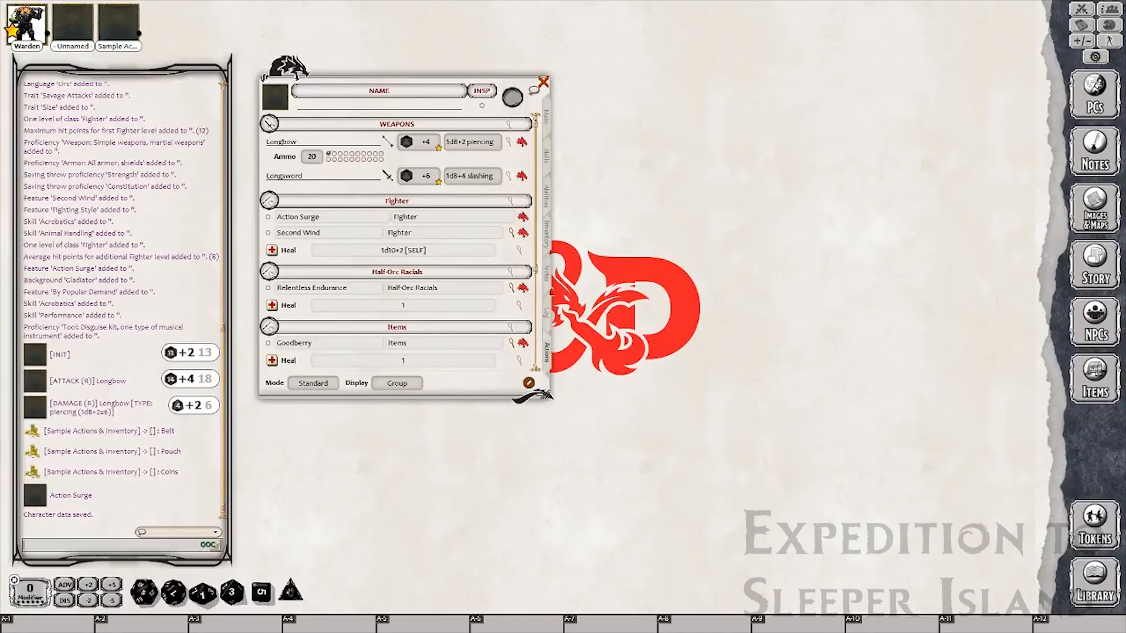